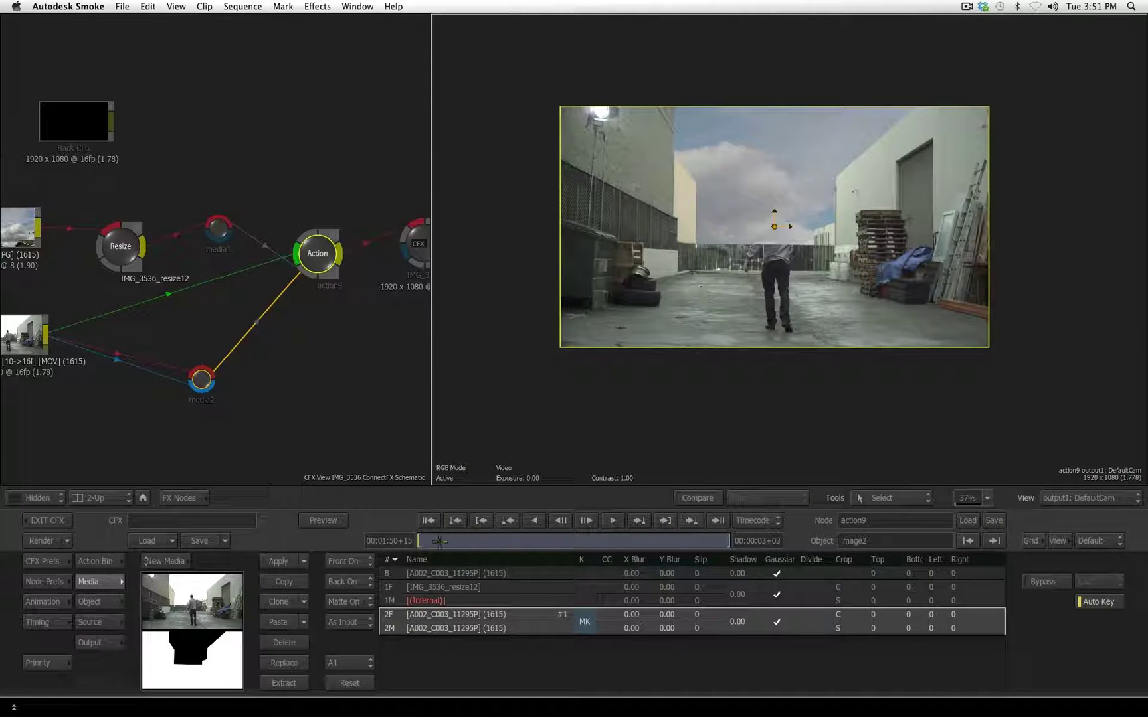
Drag the schematic/viewer divider slightly to resize the panels
{"action": "left_click_drag", "start_coordinate": [432, 360], "coordinate": [441, 366]}
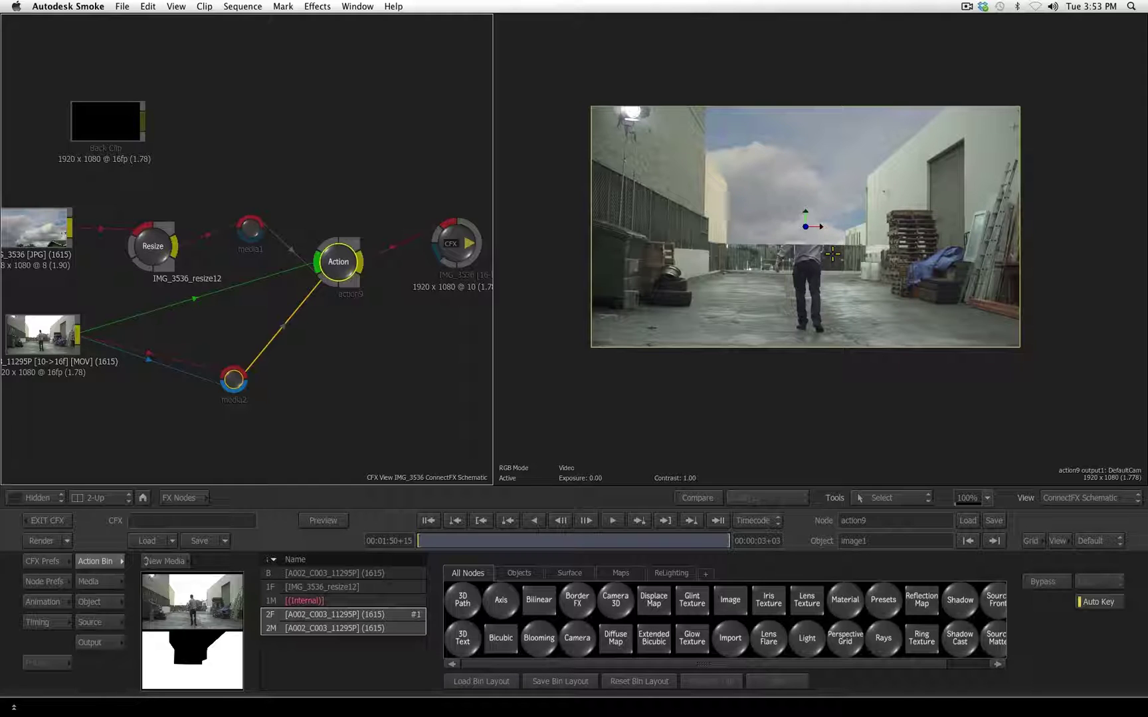
Reposition the Action node and keep New Media as the add option
{"action": "mouse_move", "coordinate": [320, 253]}
{"action": "left_mouse_down"}
{"action": "mouse_move", "coordinate": [353, 249]}
{"action": "mouse_move", "coordinate": [345, 272]}
{"action": "left_mouse_up"}
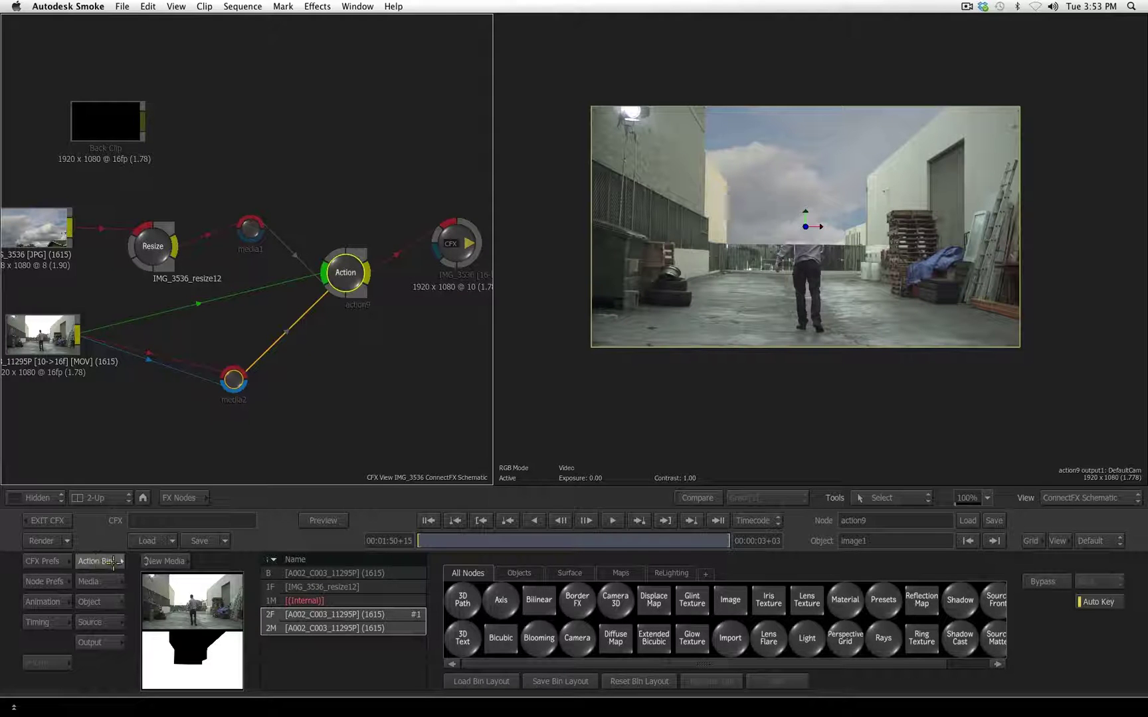
{"action": "left_click", "coordinate": [100, 581]}
{"action": "left_click", "coordinate": [98, 560]}
{"action": "left_click", "coordinate": [180, 561]}
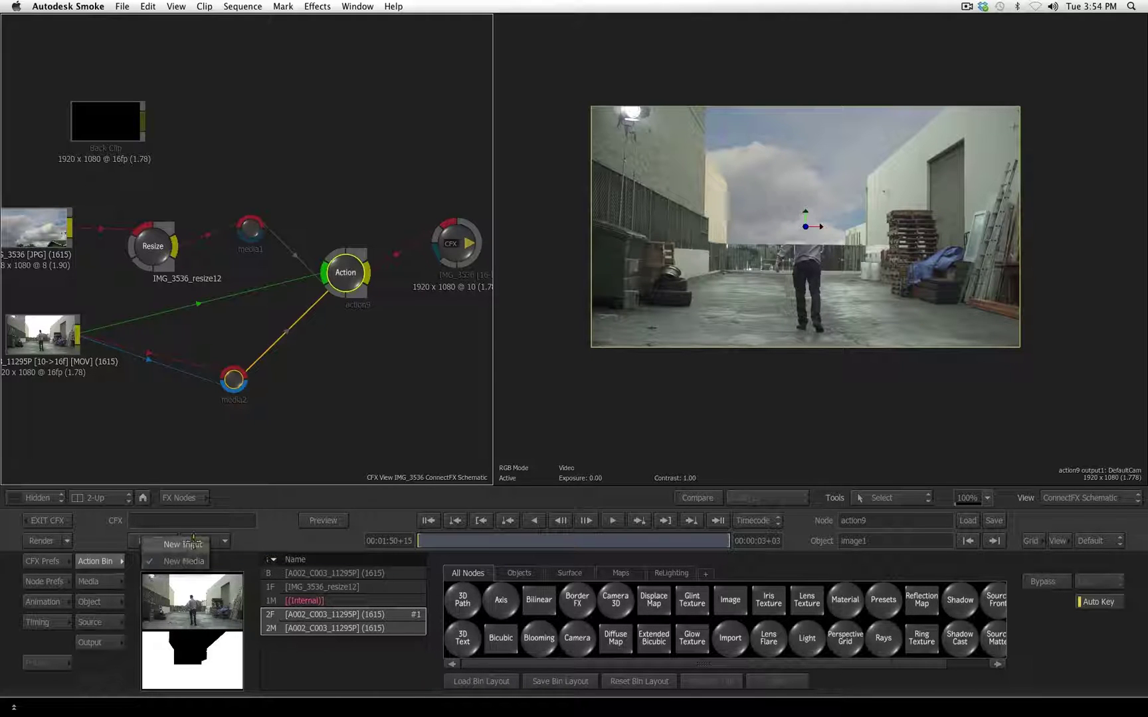
{"action": "left_click", "coordinate": [251, 558]}
Add a media3 input to the Action node and place it beneath media2
{"action": "left_click_drag", "start_coordinate": [340, 272], "coordinate": [339, 266]}
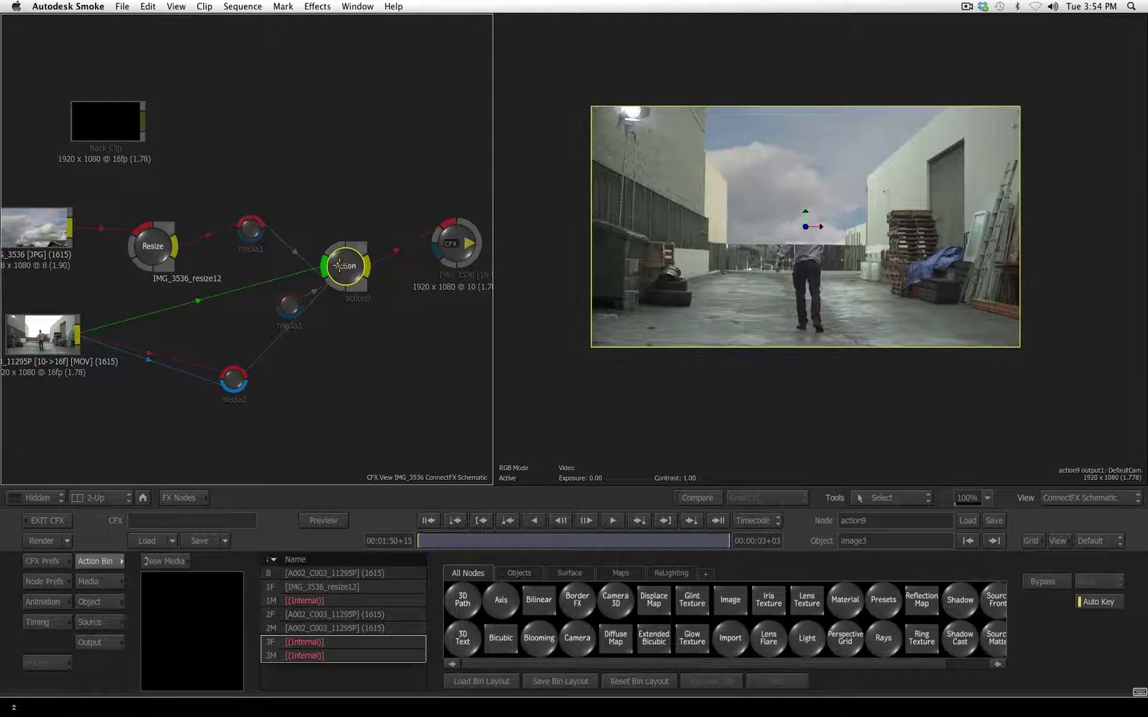
{"action": "mouse_move", "coordinate": [292, 317]}
{"action": "left_mouse_down"}
{"action": "mouse_move", "coordinate": [280, 344]}
{"action": "mouse_move", "coordinate": [325, 396]}
{"action": "left_mouse_up"}
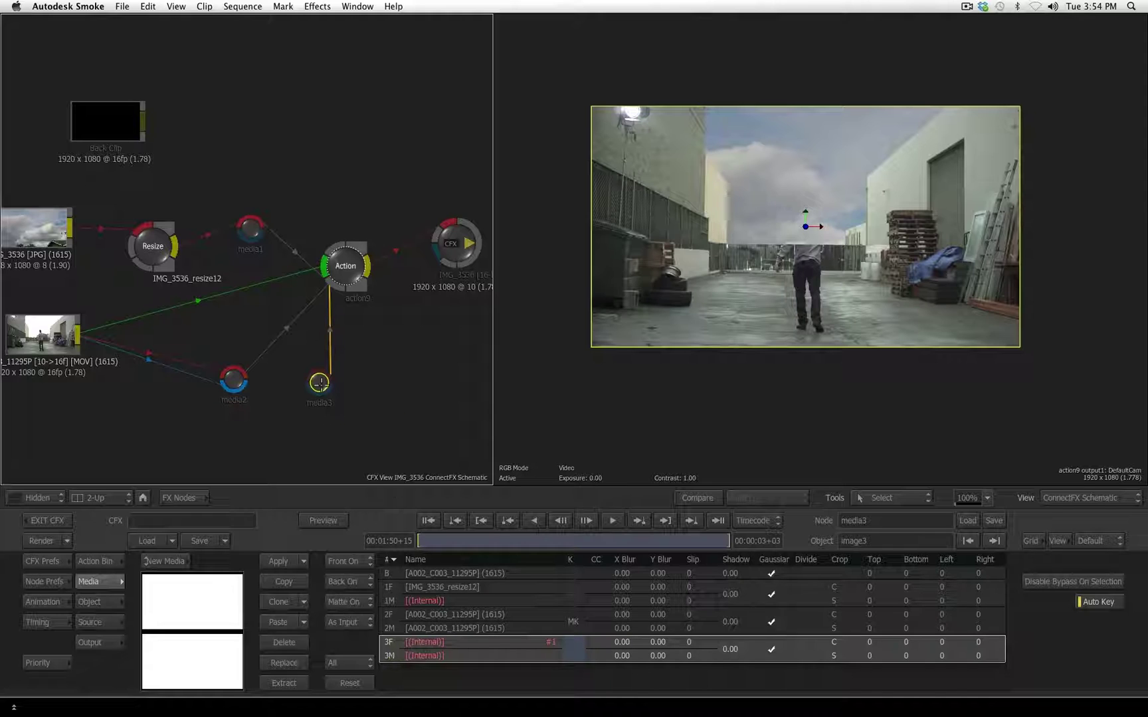
{"action": "left_click_drag", "start_coordinate": [319, 382], "coordinate": [305, 384]}
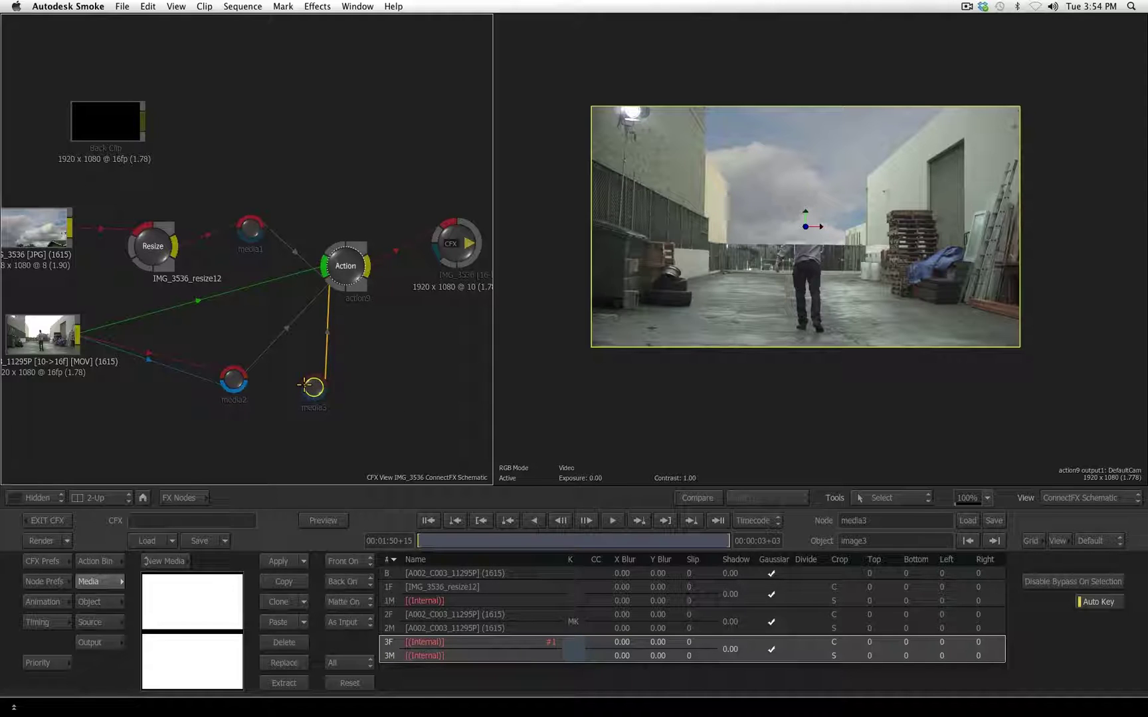
{"action": "mouse_move", "coordinate": [305, 384]}
{"action": "left_mouse_down"}
{"action": "mouse_move", "coordinate": [309, 417]}
{"action": "mouse_move", "coordinate": [85, 345]}
{"action": "mouse_move", "coordinate": [232, 411]}
{"action": "left_mouse_up"}
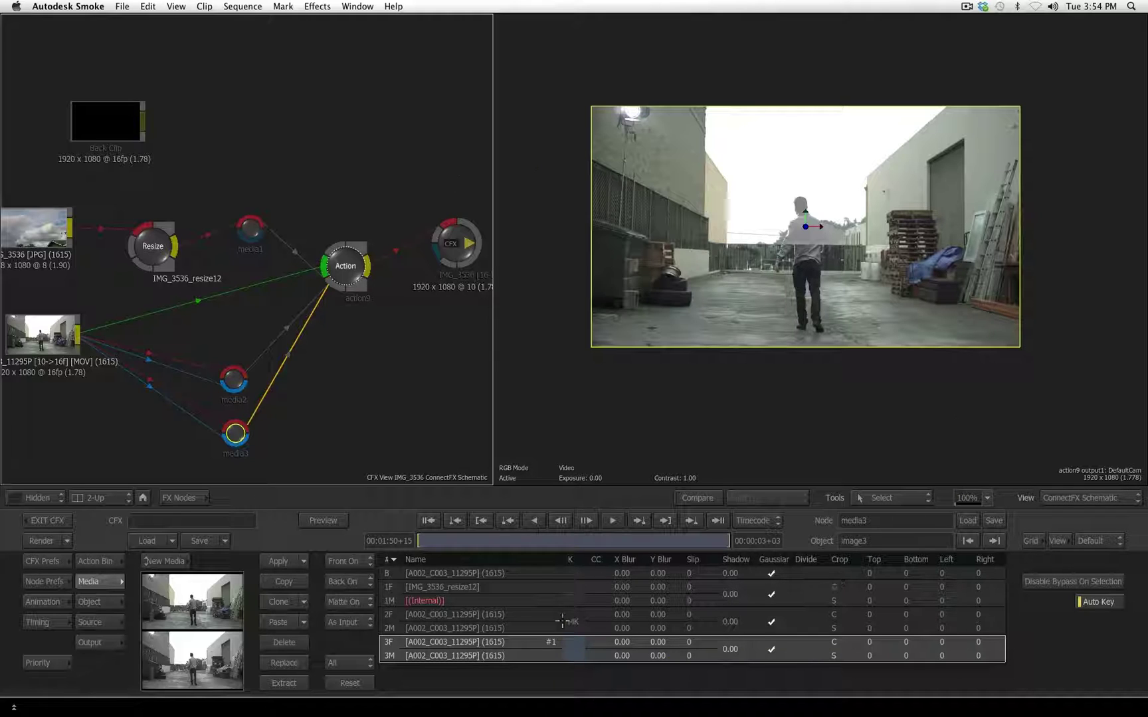
Open the talent layer's Modular Keyer and reset it to Luminance
{"action": "left_click", "coordinate": [573, 648]}
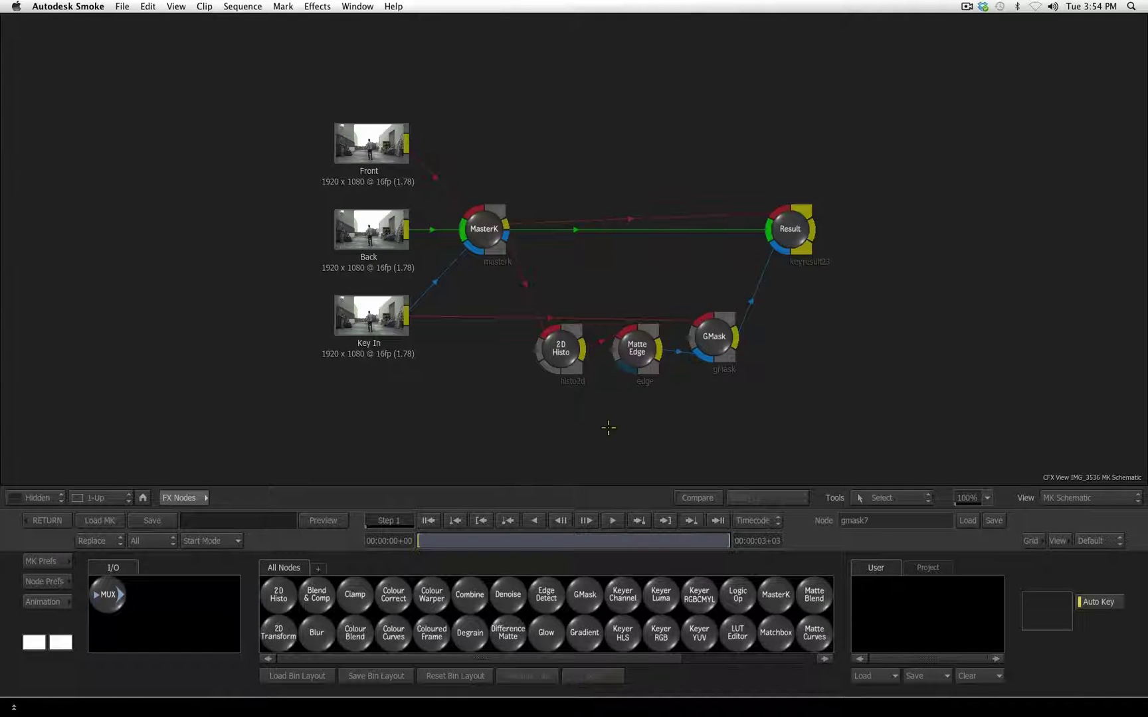
{"action": "left_click", "coordinate": [236, 538]}
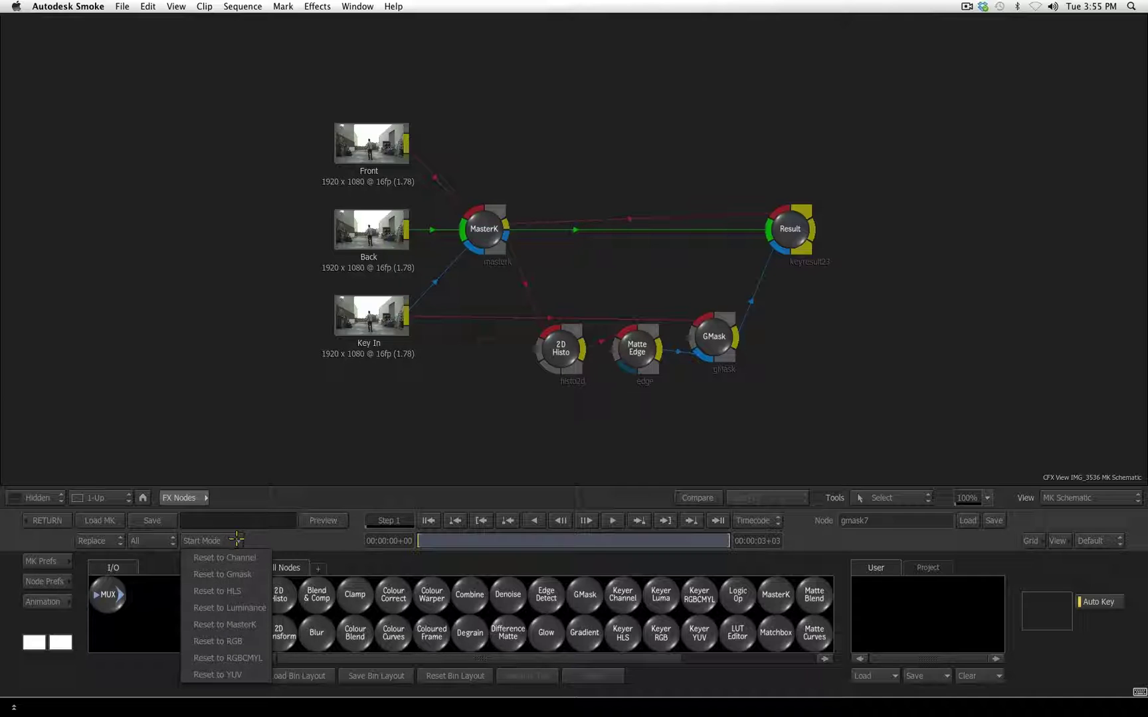
{"action": "left_click", "coordinate": [243, 607]}
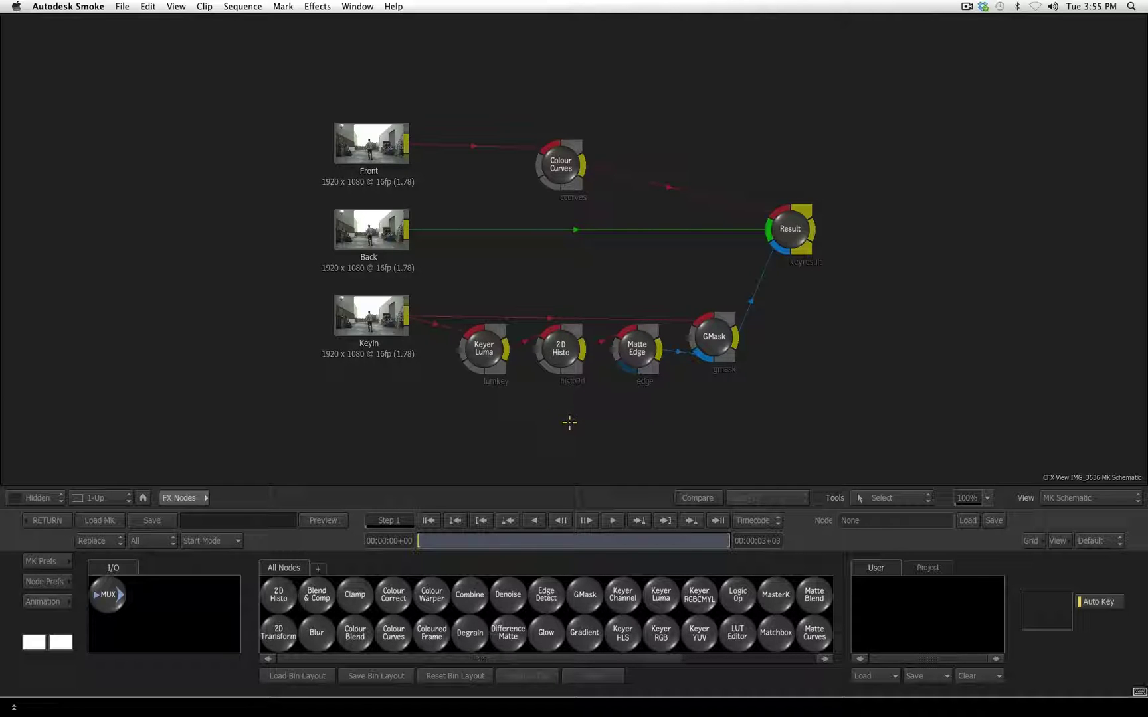
Switch to a 2-Up layout and view the lumkey node's Keyer Luma Result
{"action": "key", "text": "alt+2"}
{"action": "left_click", "coordinate": [142, 309]}
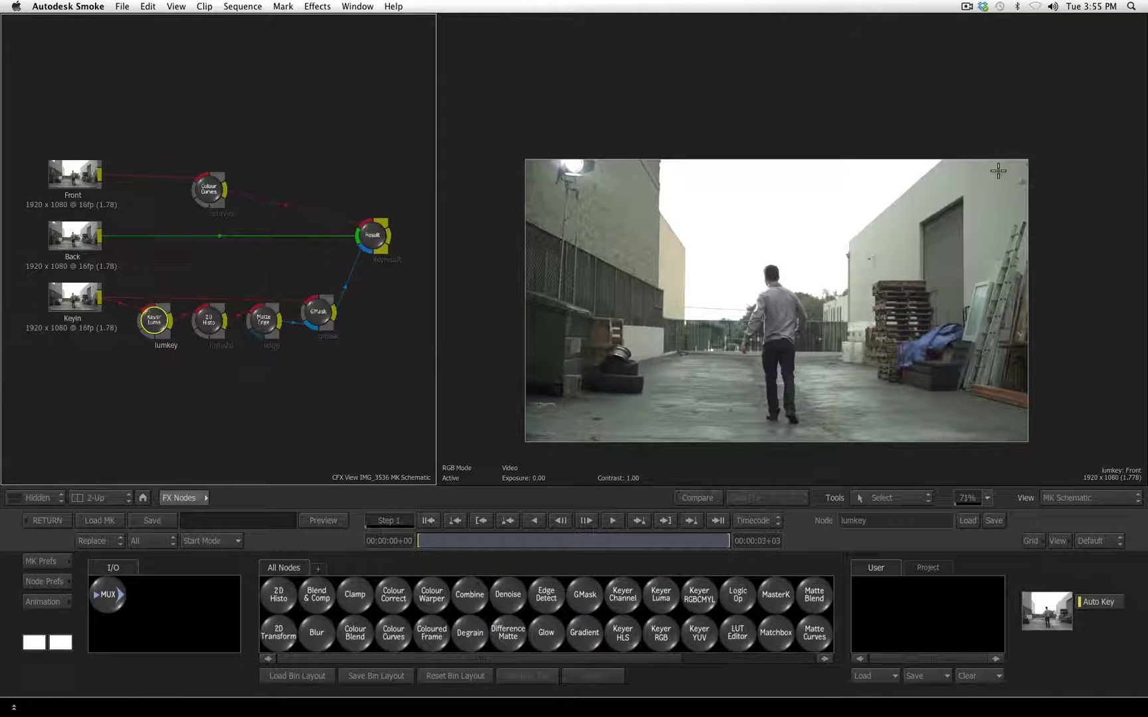
{"action": "left_click", "coordinate": [1068, 204]}
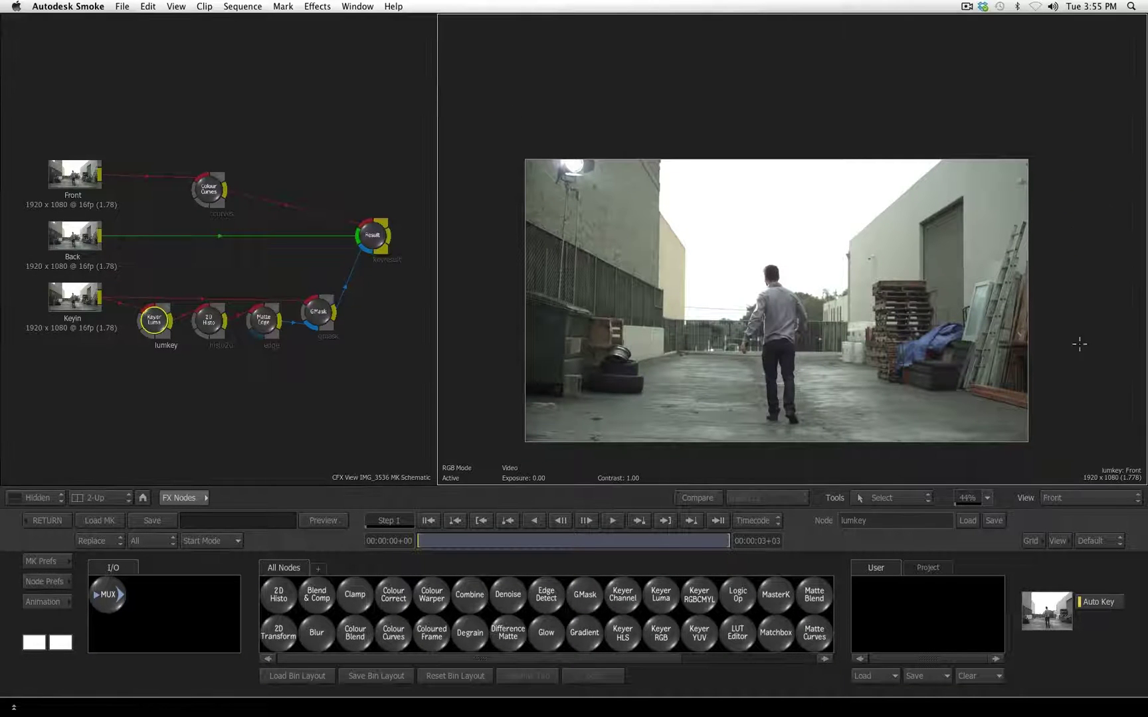
{"action": "left_click", "coordinate": [1089, 498]}
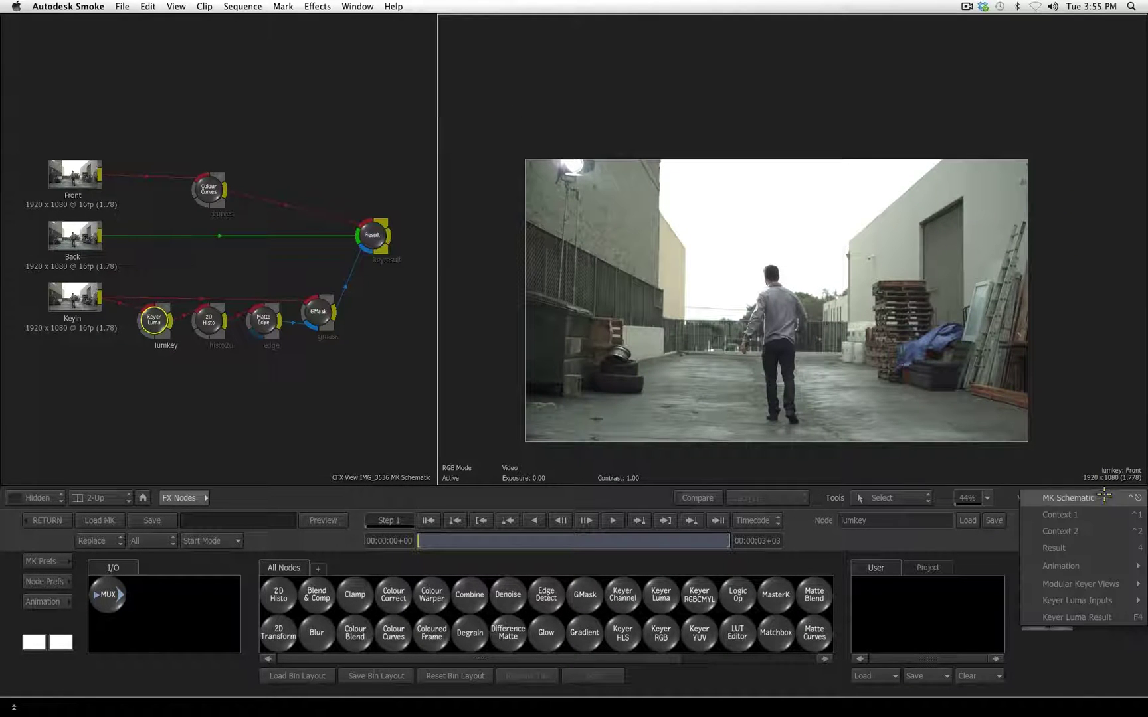
{"action": "left_click", "coordinate": [1138, 617]}
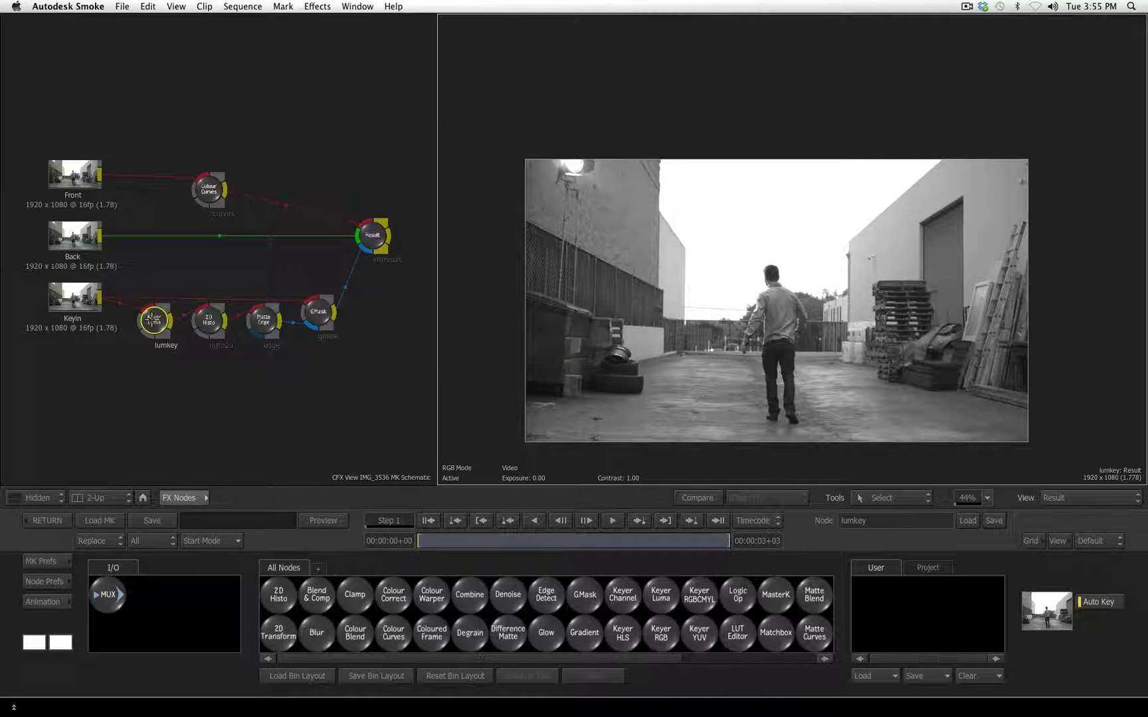
Line up the lumkey, histo2d and edge nodes in the keyer schematic
{"action": "left_click_drag", "start_coordinate": [153, 320], "coordinate": [137, 326]}
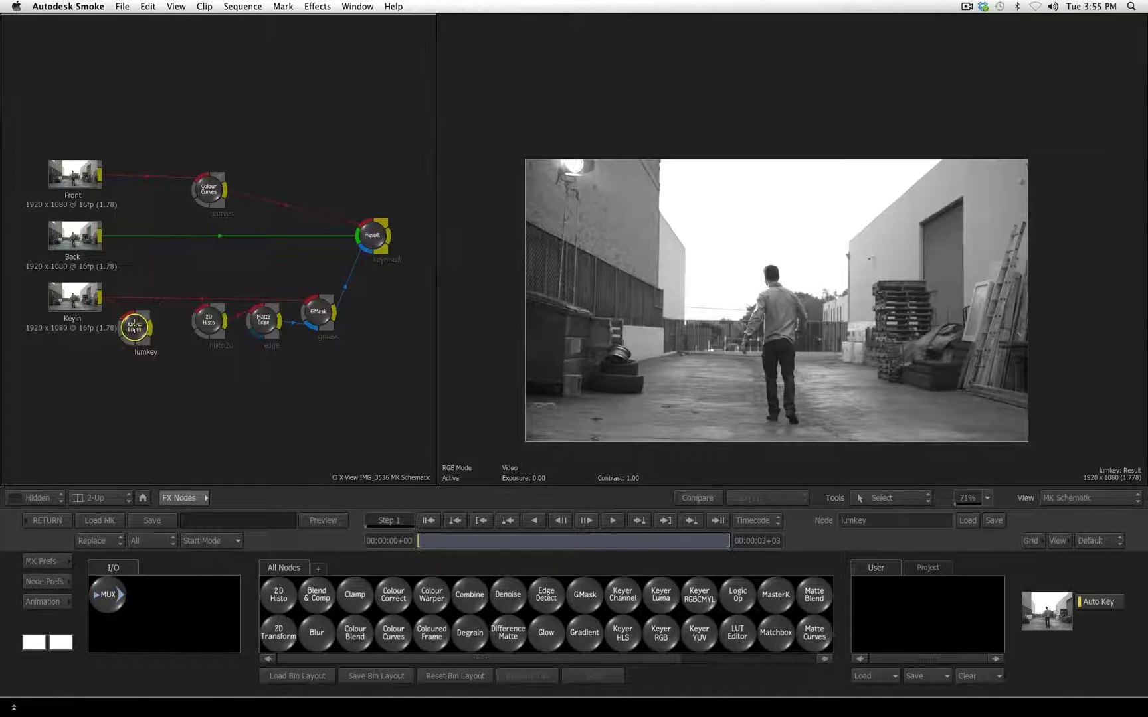
{"action": "left_click_drag", "start_coordinate": [208, 319], "coordinate": [194, 326]}
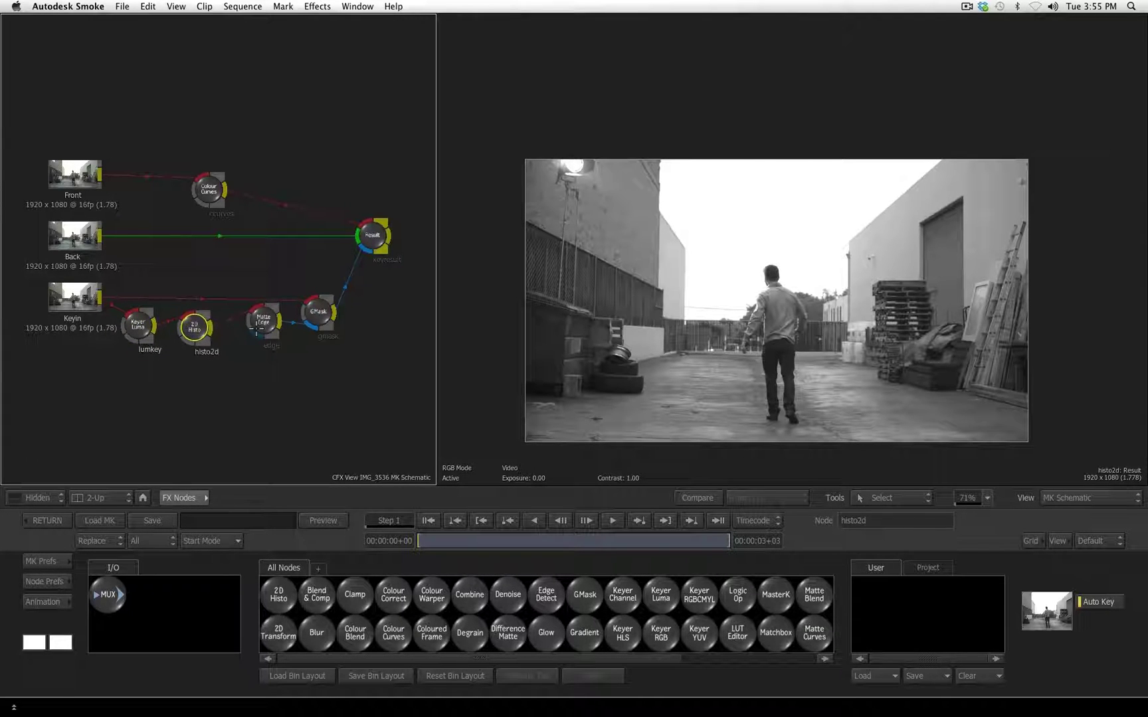
{"action": "left_click_drag", "start_coordinate": [264, 318], "coordinate": [251, 326]}
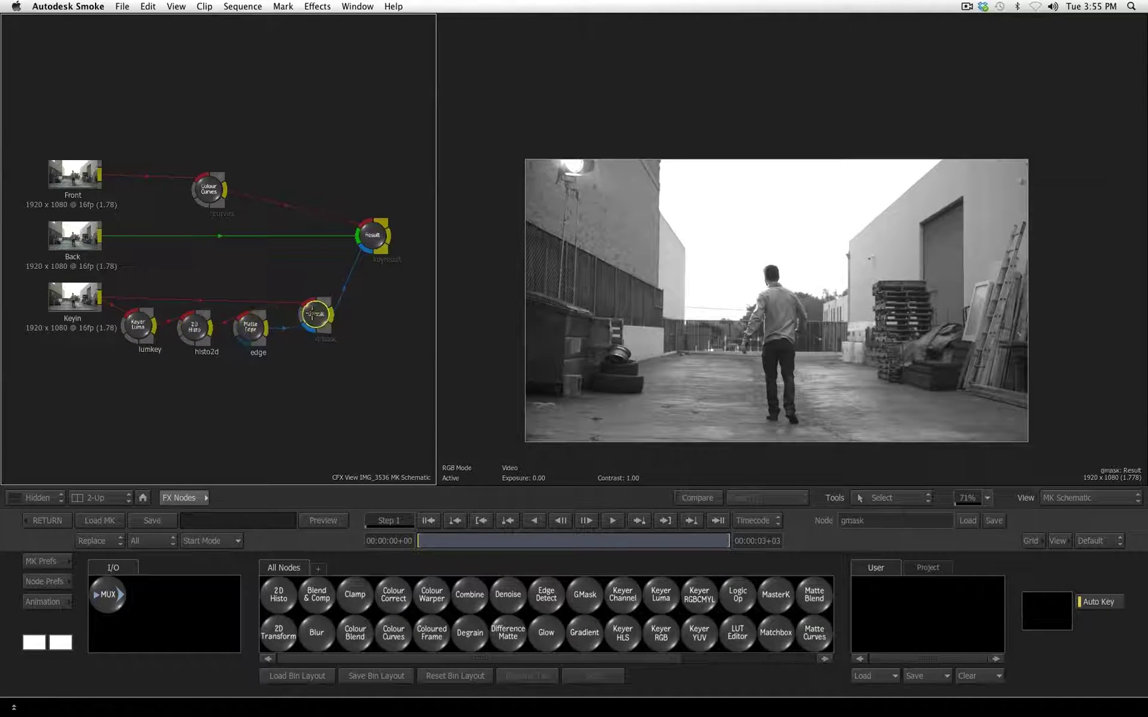
{"action": "left_click_drag", "start_coordinate": [318, 311], "coordinate": [315, 310]}
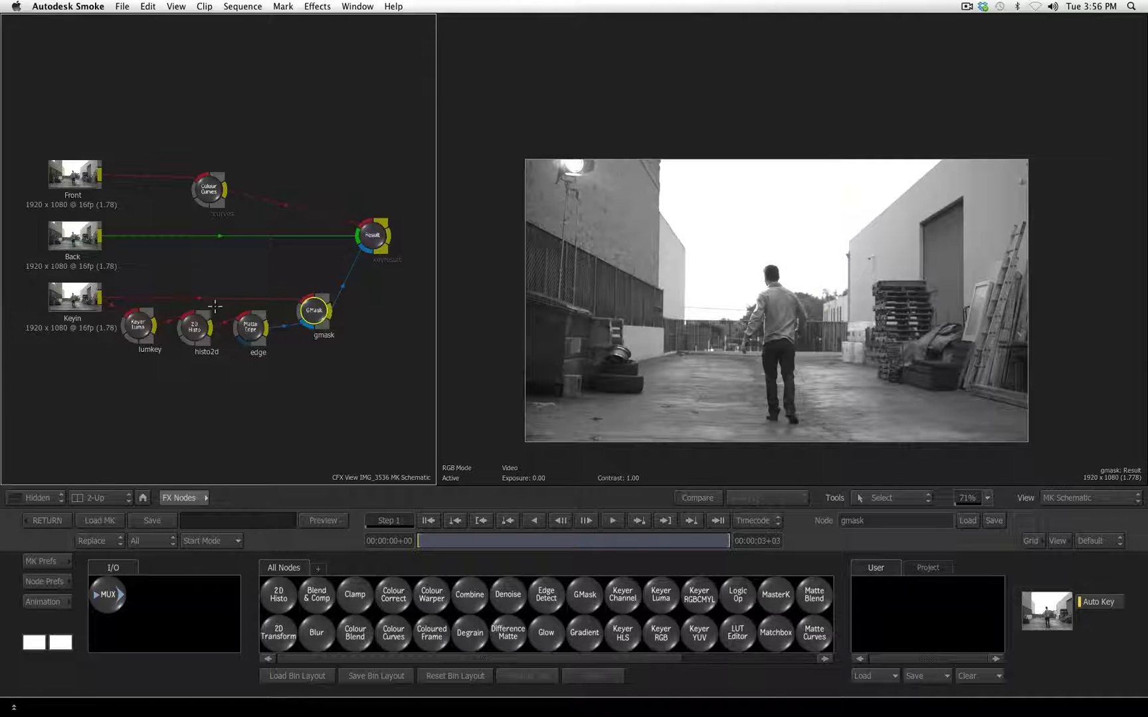
Set the lumkey Tolerance to 19% and Softness to 74%
{"action": "double_click", "coordinate": [136, 322]}
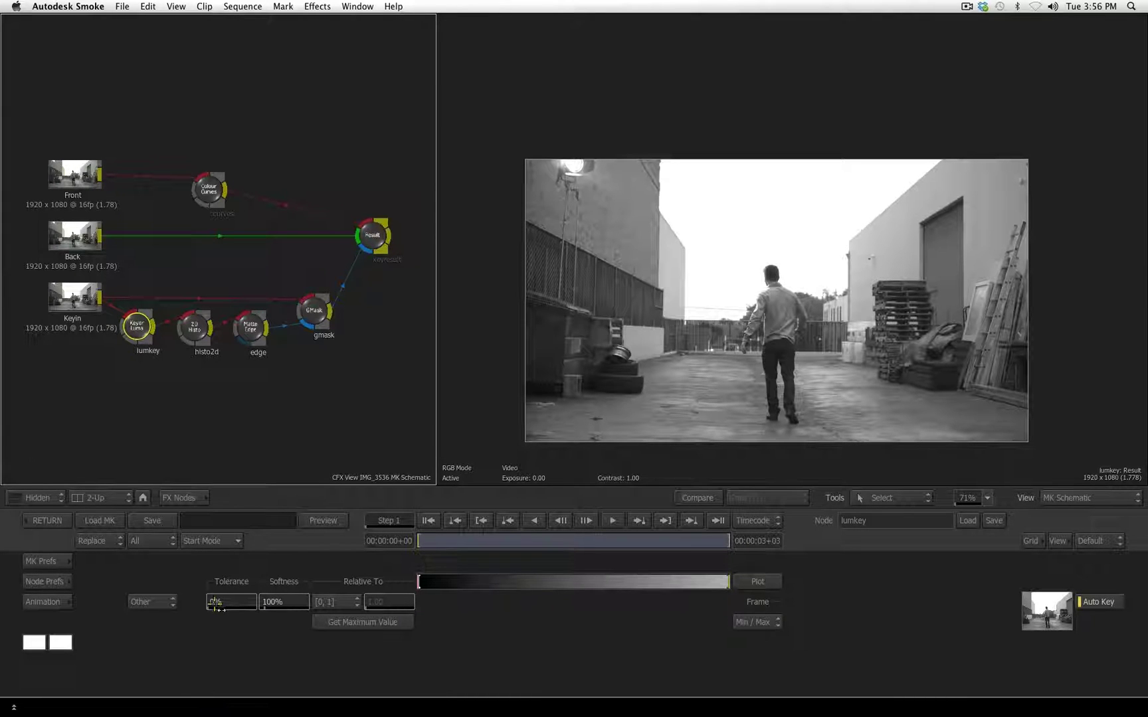
{"action": "left_click_drag", "start_coordinate": [220, 601], "coordinate": [271, 603]}
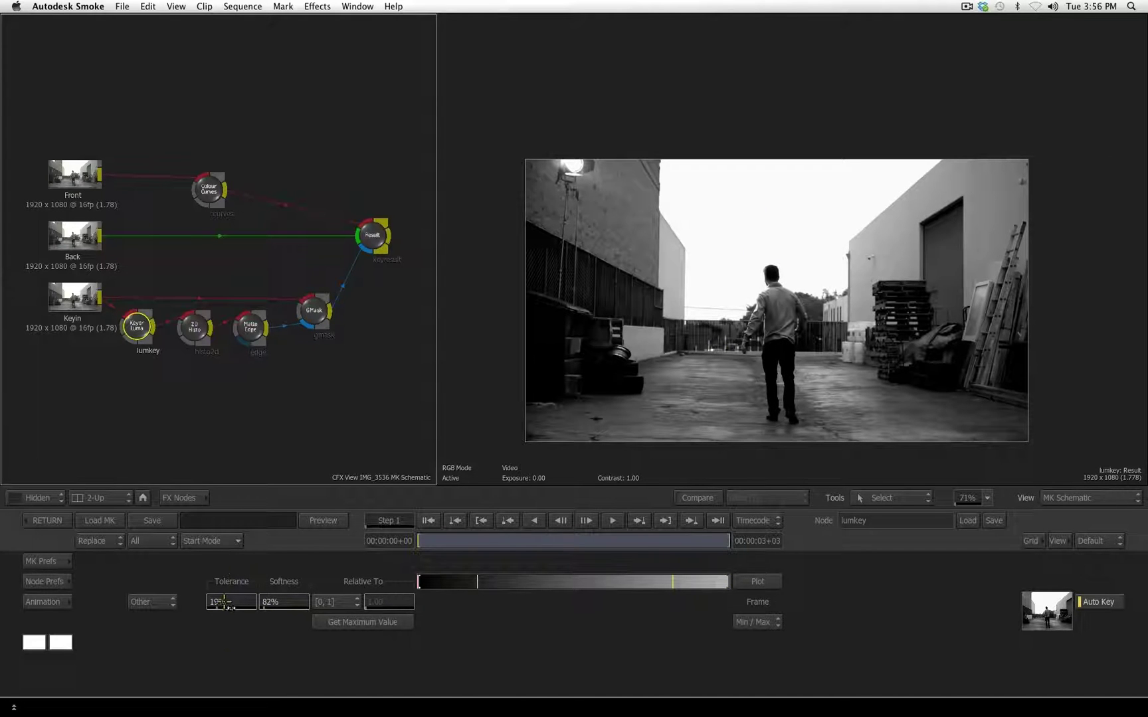
{"action": "left_click_drag", "start_coordinate": [221, 602], "coordinate": [226, 602]}
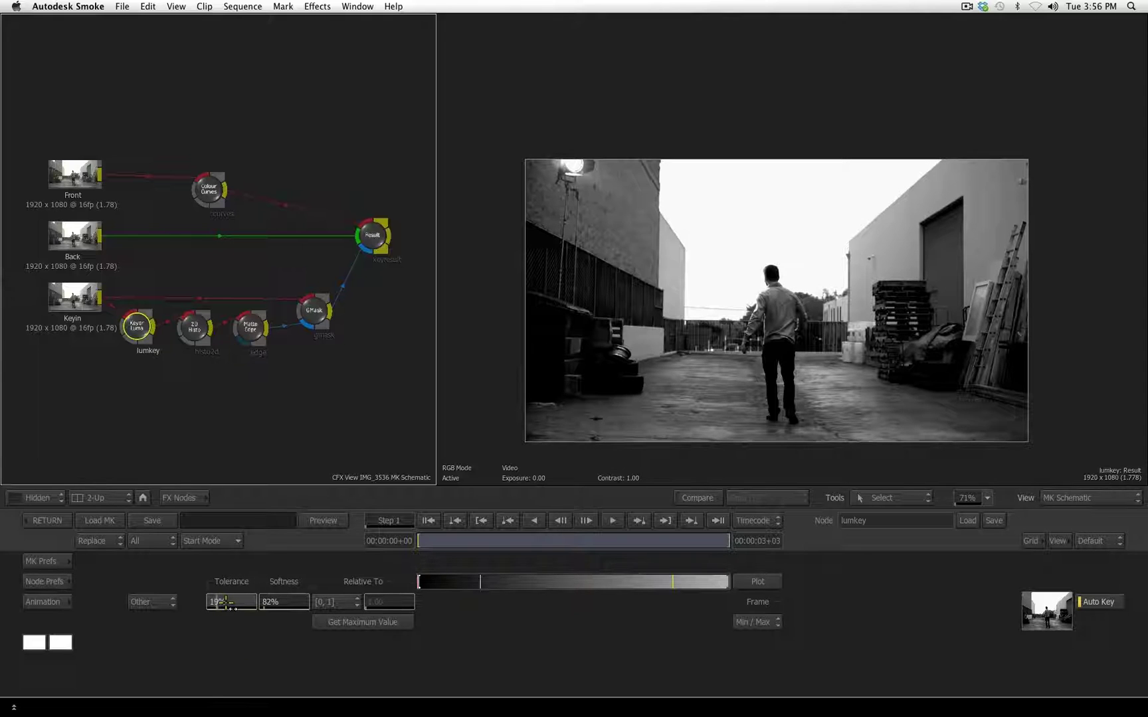
{"action": "left_click_drag", "start_coordinate": [226, 603], "coordinate": [275, 602]}
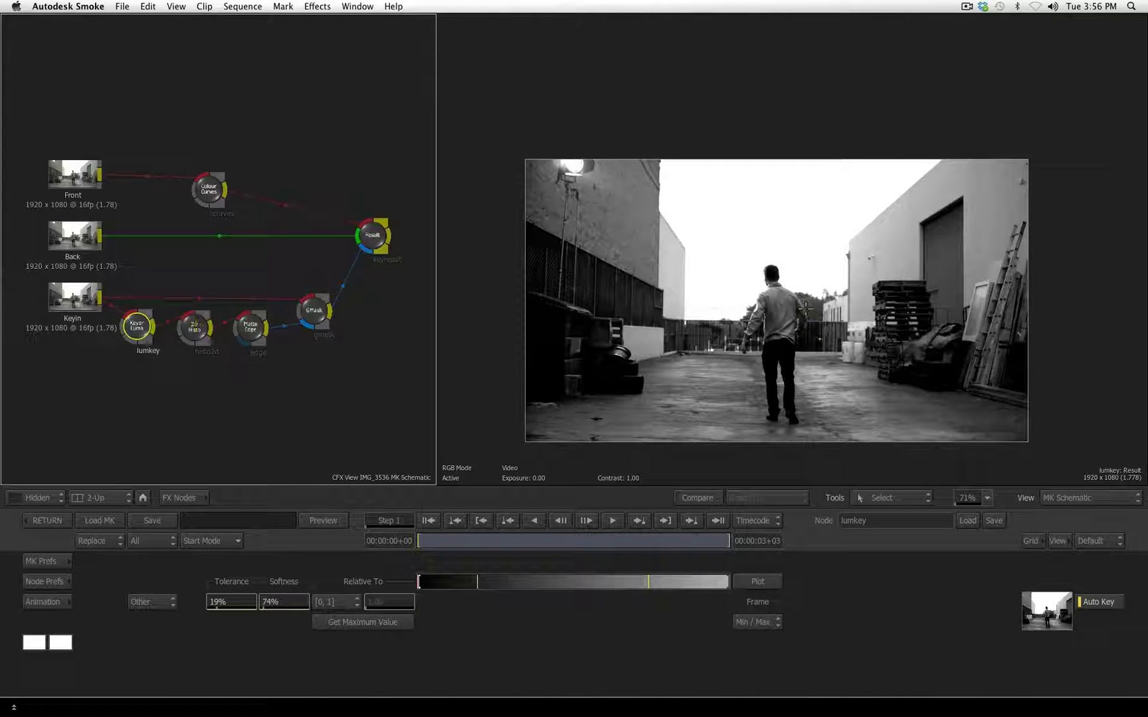
Set the histo2d Min In to 0.645 using the calculator
{"action": "left_click", "coordinate": [196, 327]}
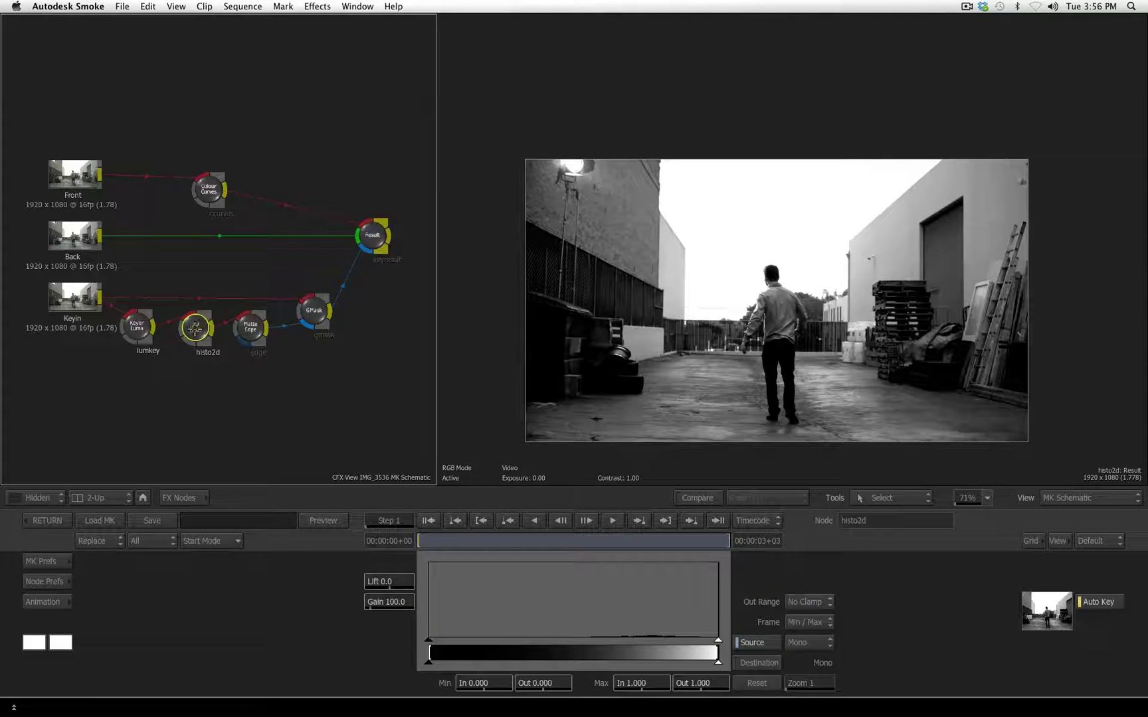
{"action": "left_click_drag", "start_coordinate": [429, 640], "coordinate": [716, 636]}
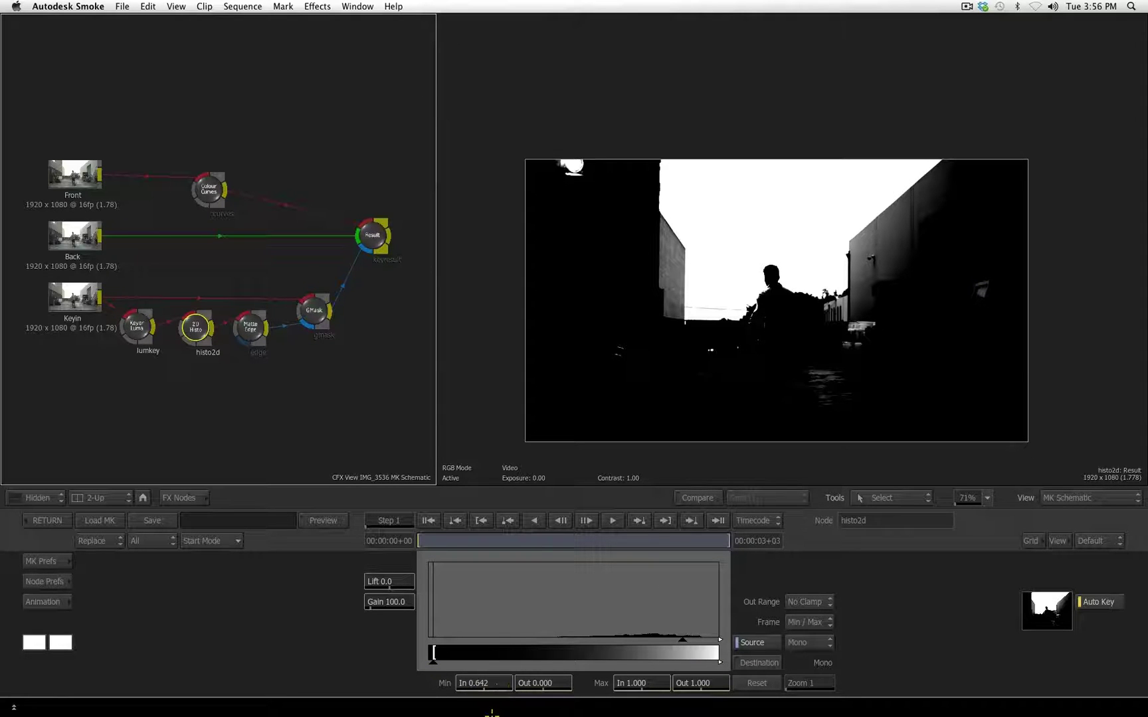
{"action": "left_click", "coordinate": [502, 684]}
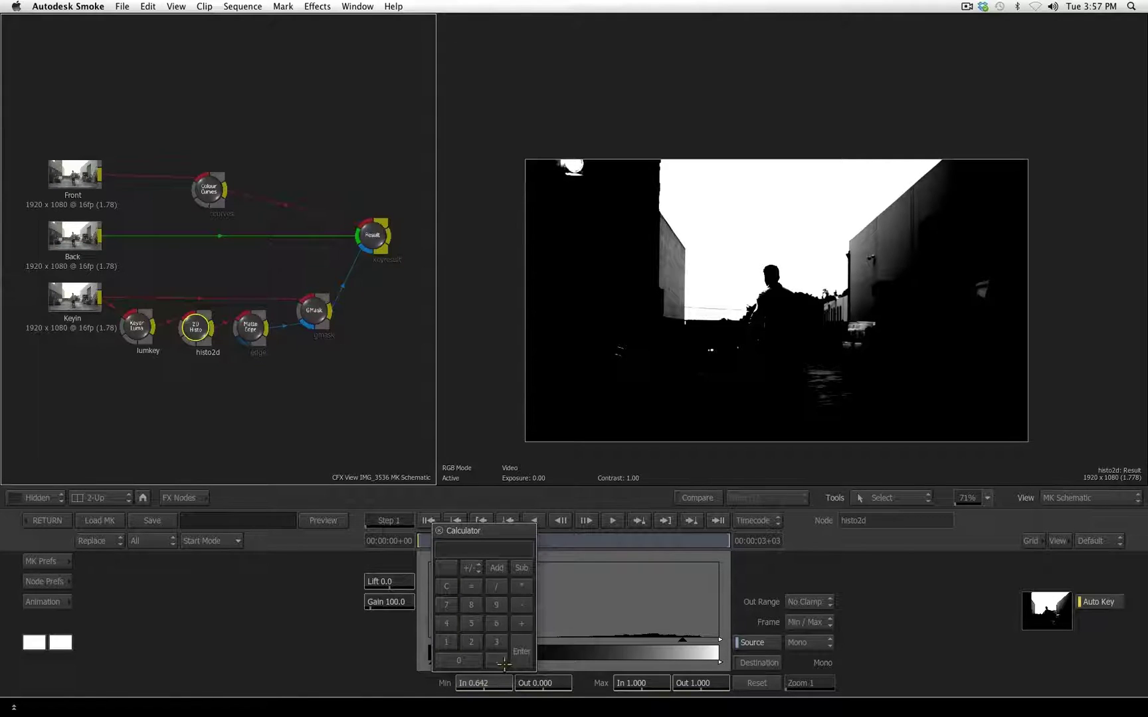
{"action": "left_click", "coordinate": [493, 659]}
{"action": "left_click", "coordinate": [495, 622]}
{"action": "left_click", "coordinate": [471, 623]}
{"action": "left_click", "coordinate": [521, 651]}
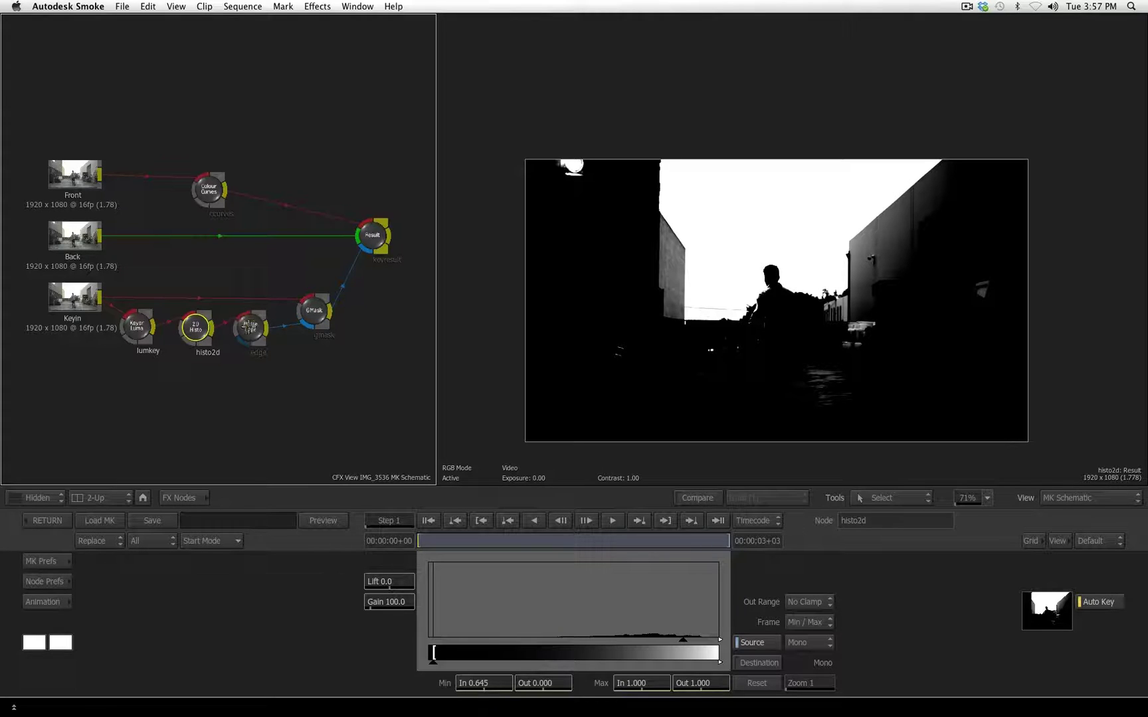
{"action": "left_click", "coordinate": [248, 326]}
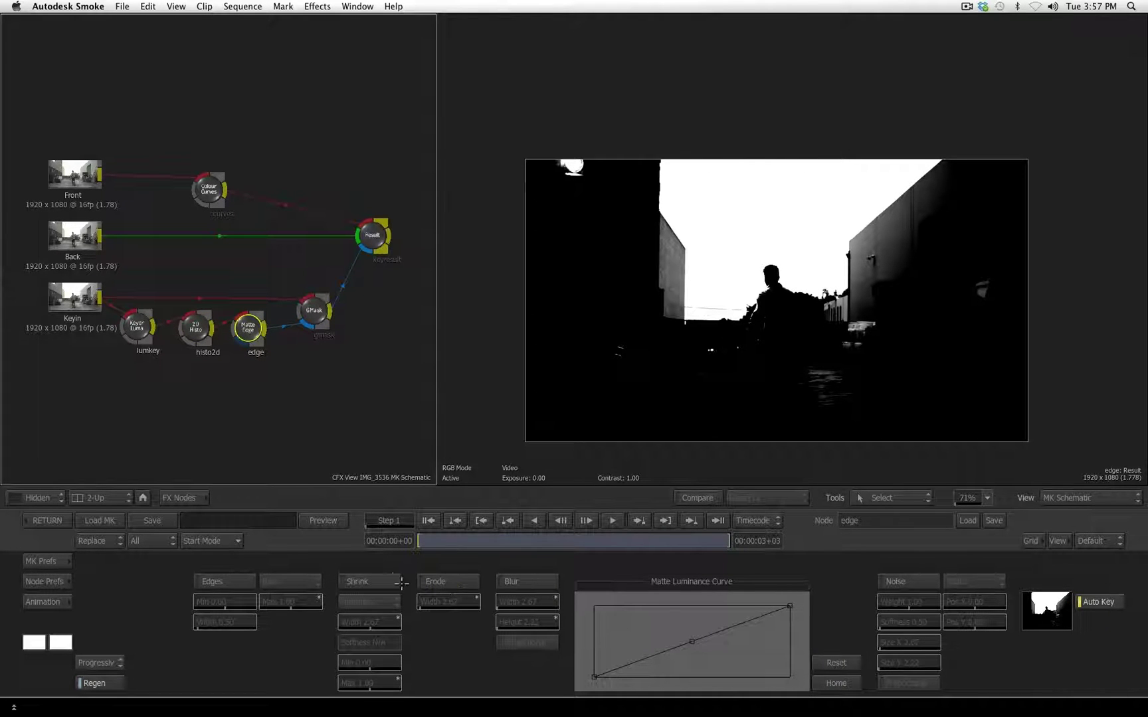
Leave matte edge Shrink off and scroll the FX Nodes bin to Negative
{"action": "left_click", "coordinate": [379, 580]}
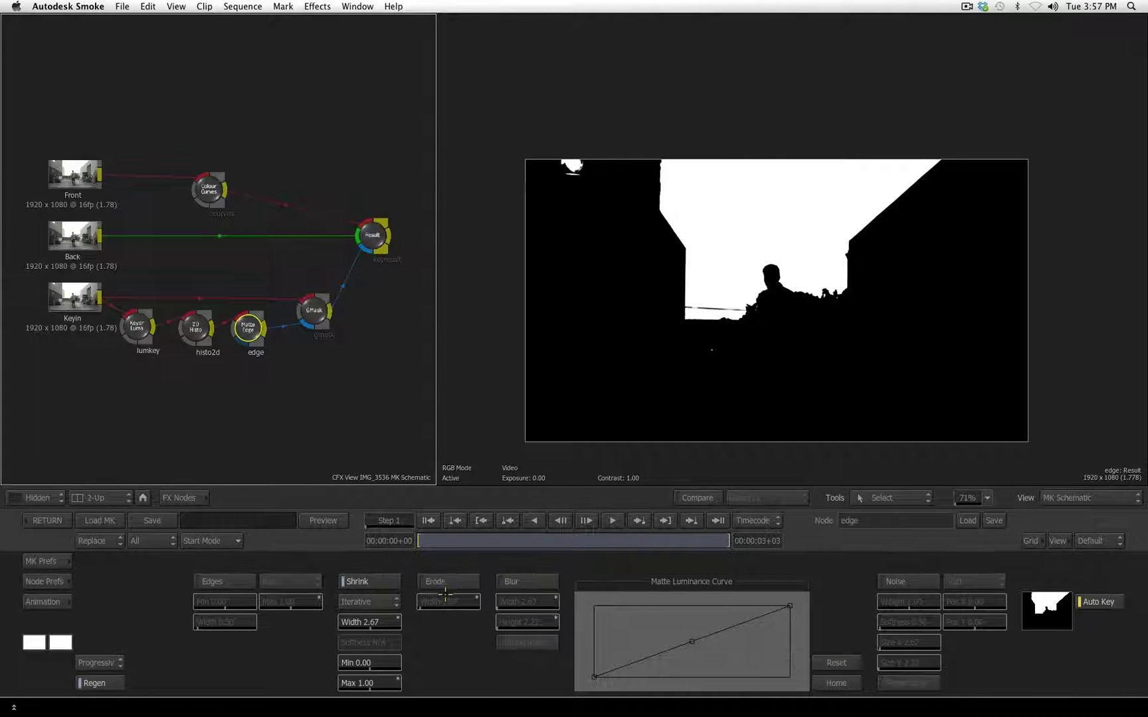
{"action": "left_click", "coordinate": [372, 581]}
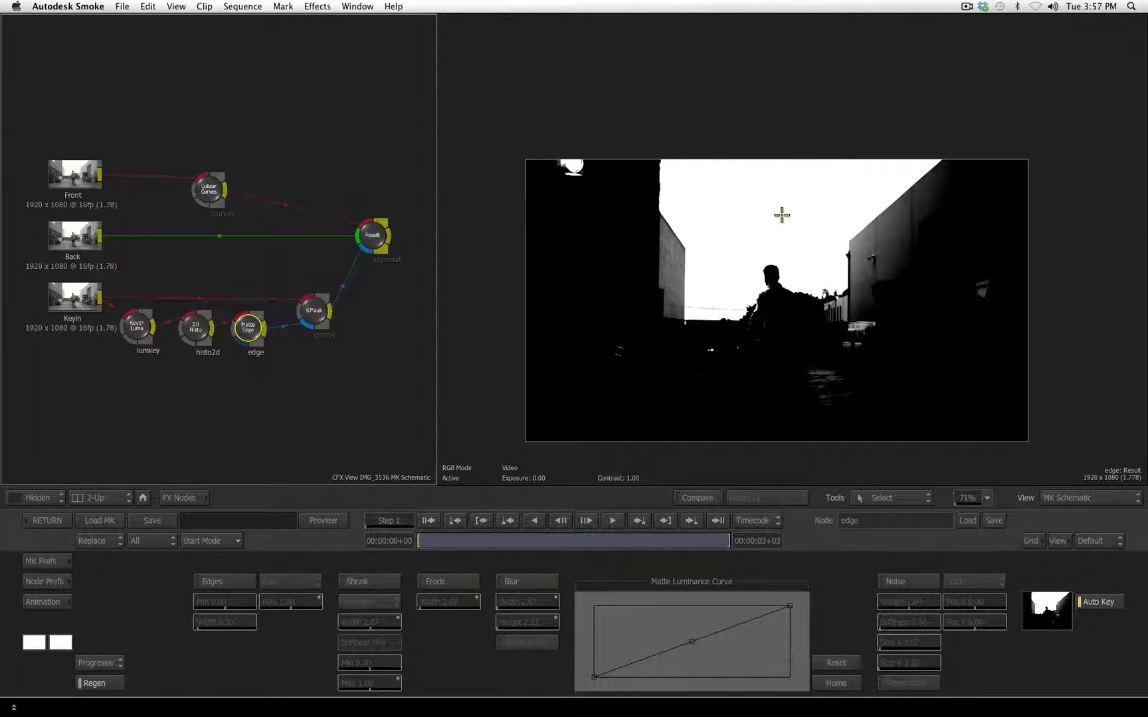
{"action": "left_click", "coordinate": [189, 496]}
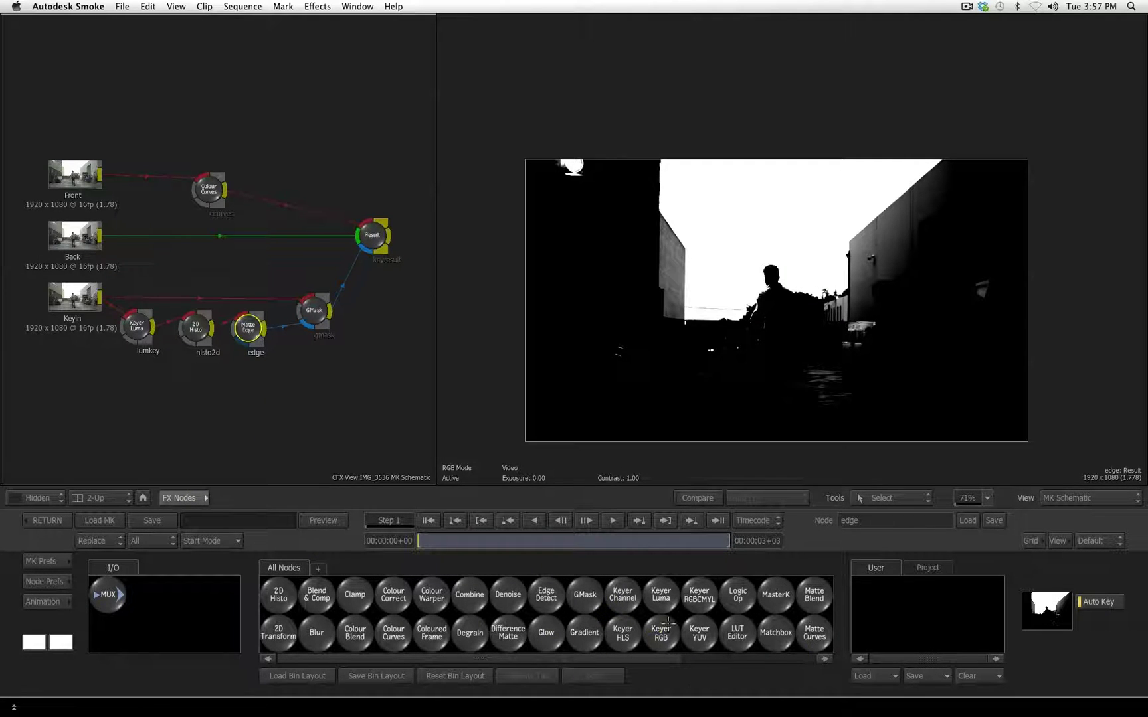
{"action": "mouse_move", "coordinate": [583, 672]}
{"action": "left_mouse_down"}
{"action": "mouse_move", "coordinate": [733, 672]}
{"action": "mouse_move", "coordinate": [593, 672]}
{"action": "left_mouse_up"}
{"action": "scroll", "coordinate": [622, 622], "scroll_direction": "right", "scroll_amount": 5}
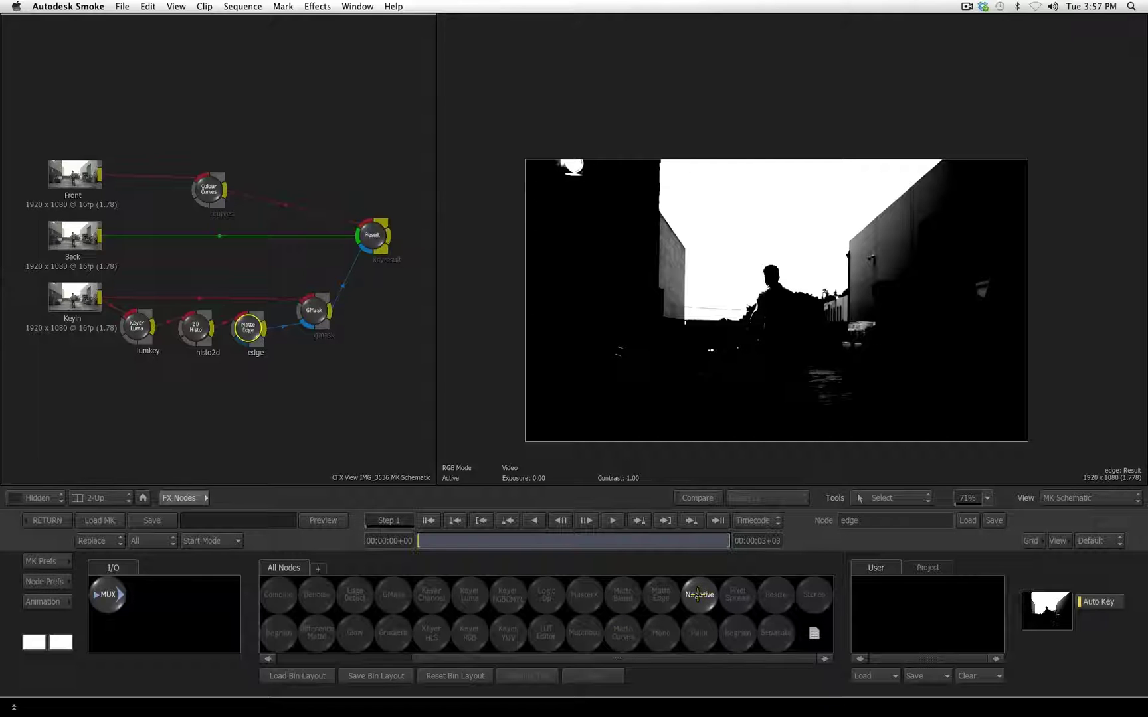
Insert a Negative node between edge and gmask to invert the matte
{"action": "left_click_drag", "start_coordinate": [692, 604], "coordinate": [326, 495]}
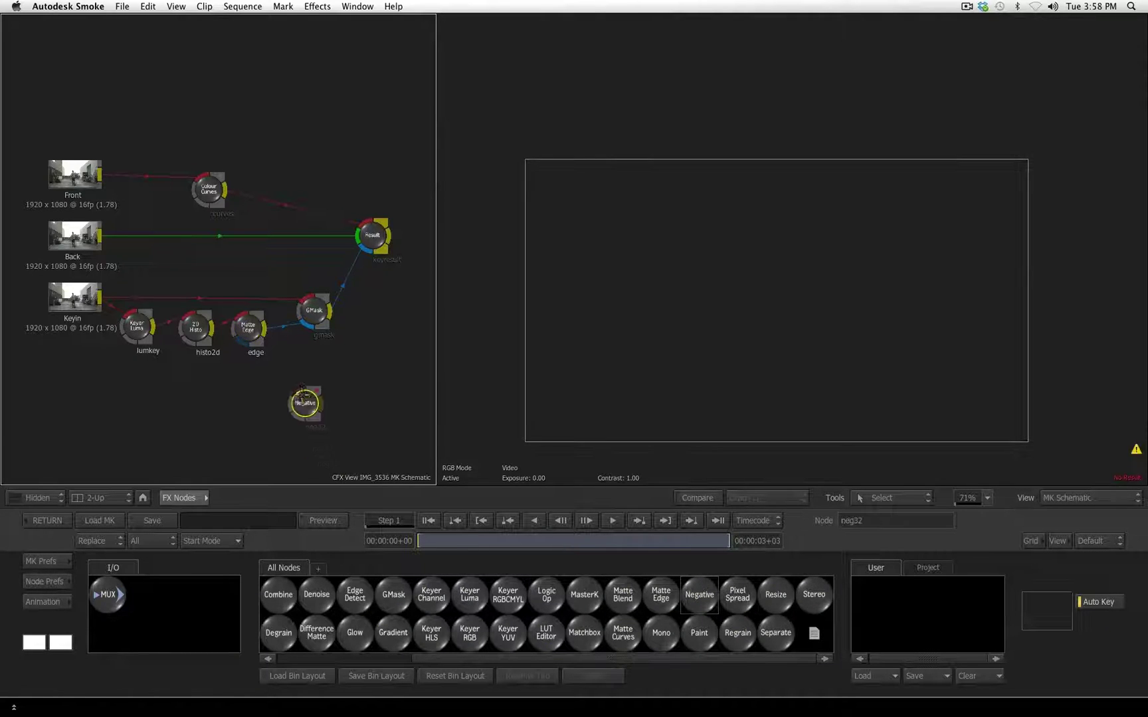
{"action": "left_click_drag", "start_coordinate": [326, 494], "coordinate": [284, 327]}
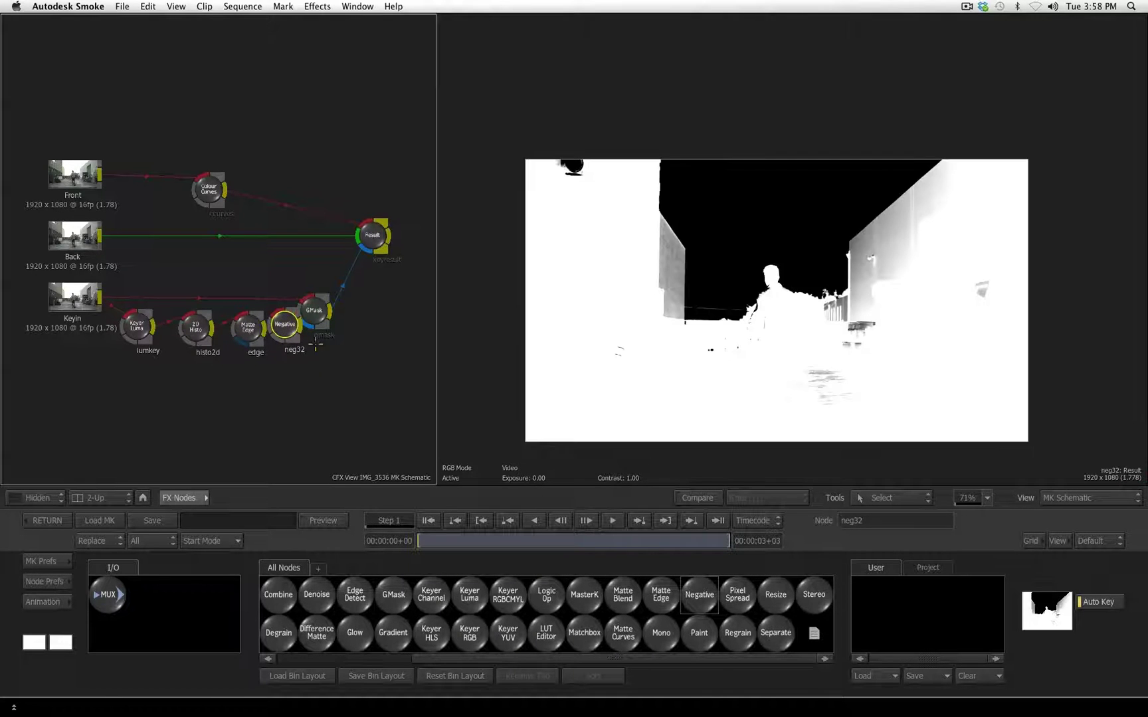
{"action": "left_click", "coordinate": [246, 325]}
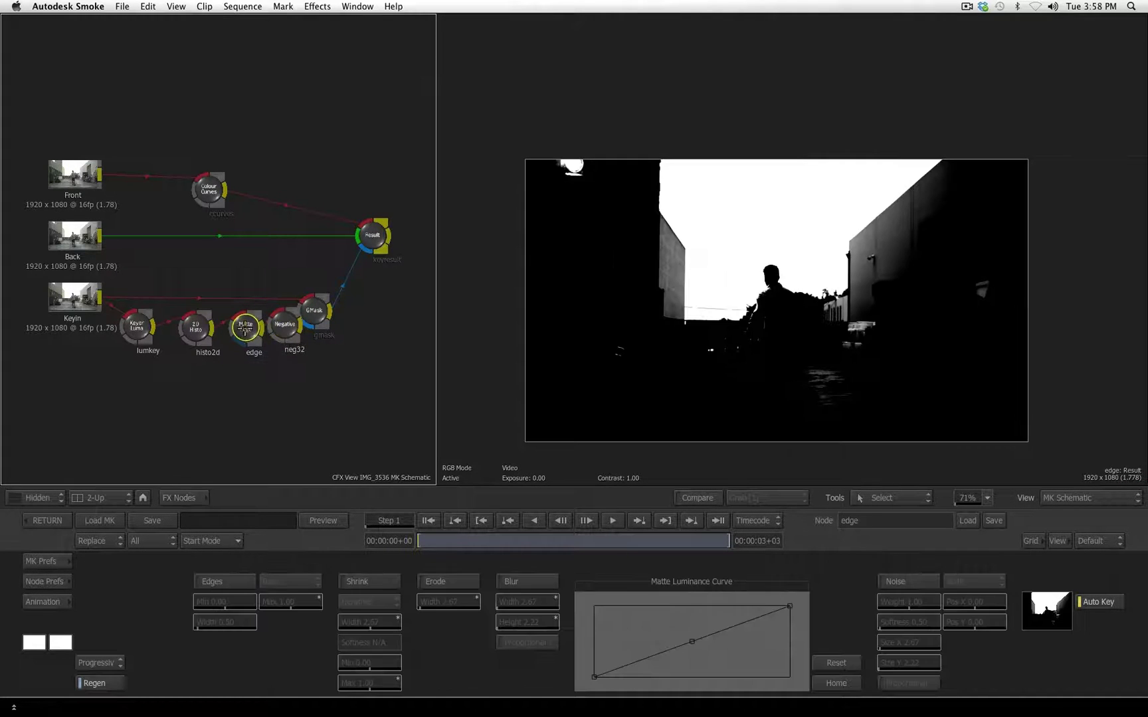
{"action": "left_click", "coordinate": [282, 325]}
{"action": "left_click_drag", "start_coordinate": [314, 304], "coordinate": [334, 309]}
Draw a closed Bezier mask shape around the walking man in GMask
{"action": "left_click", "coordinate": [900, 460]}
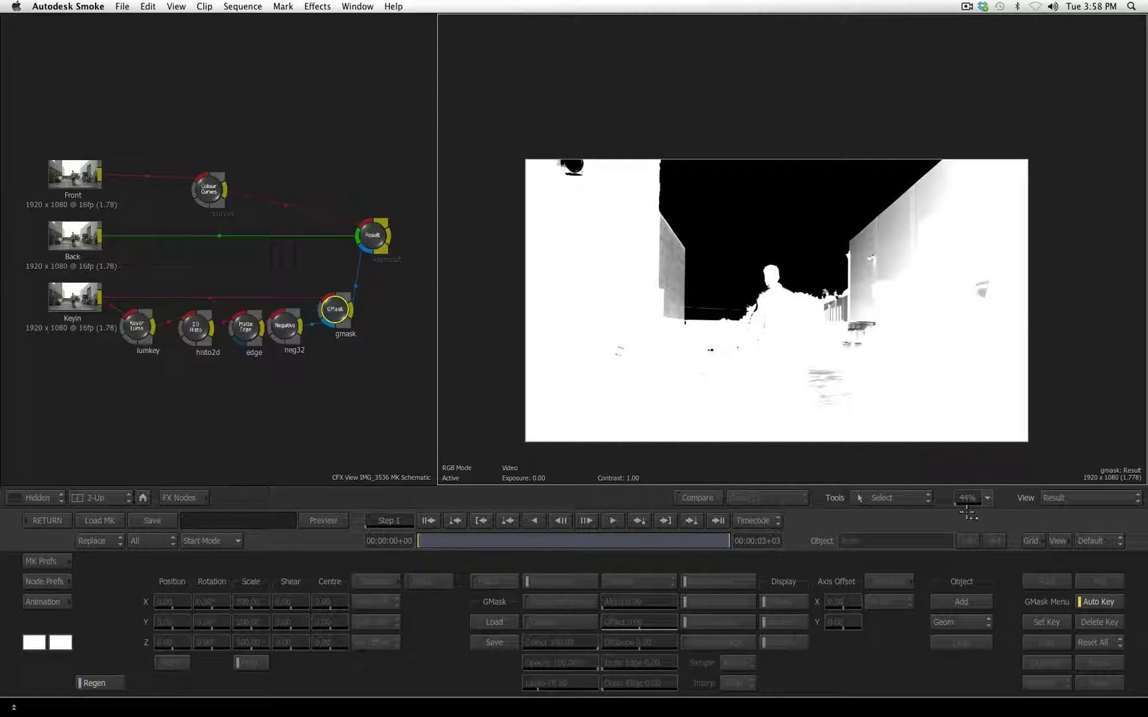
{"action": "left_click", "coordinate": [963, 600]}
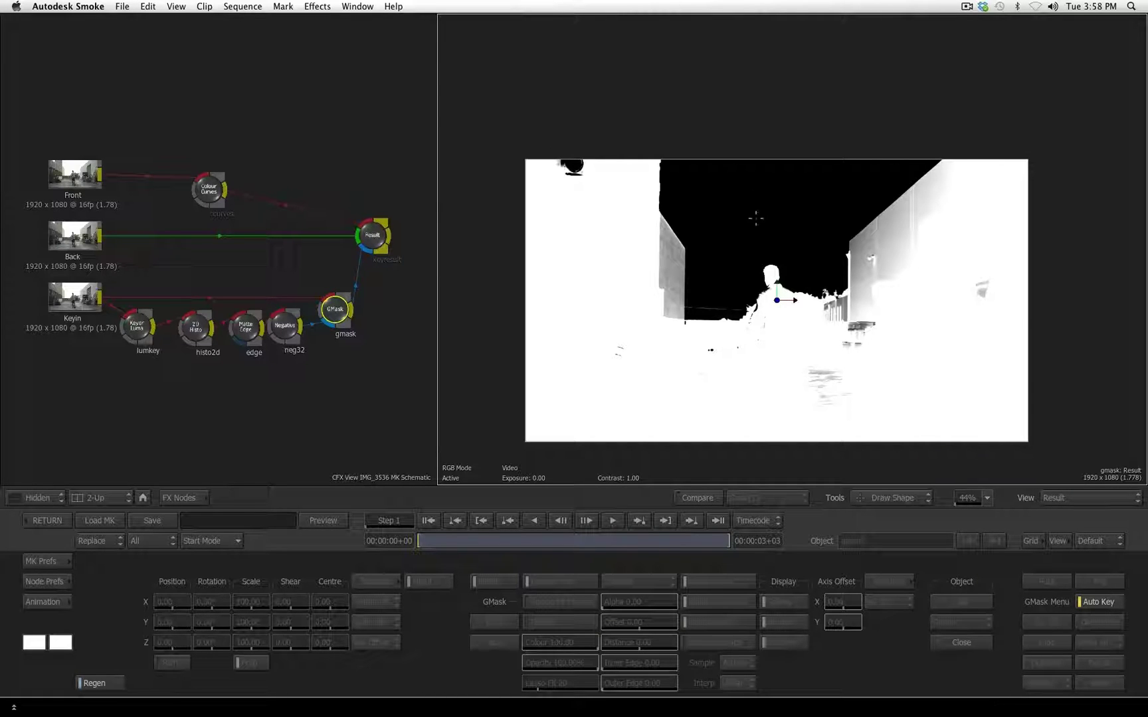
{"action": "left_click_drag", "start_coordinate": [771, 243], "coordinate": [833, 240]}
{"action": "left_click_drag", "start_coordinate": [837, 303], "coordinate": [836, 331]}
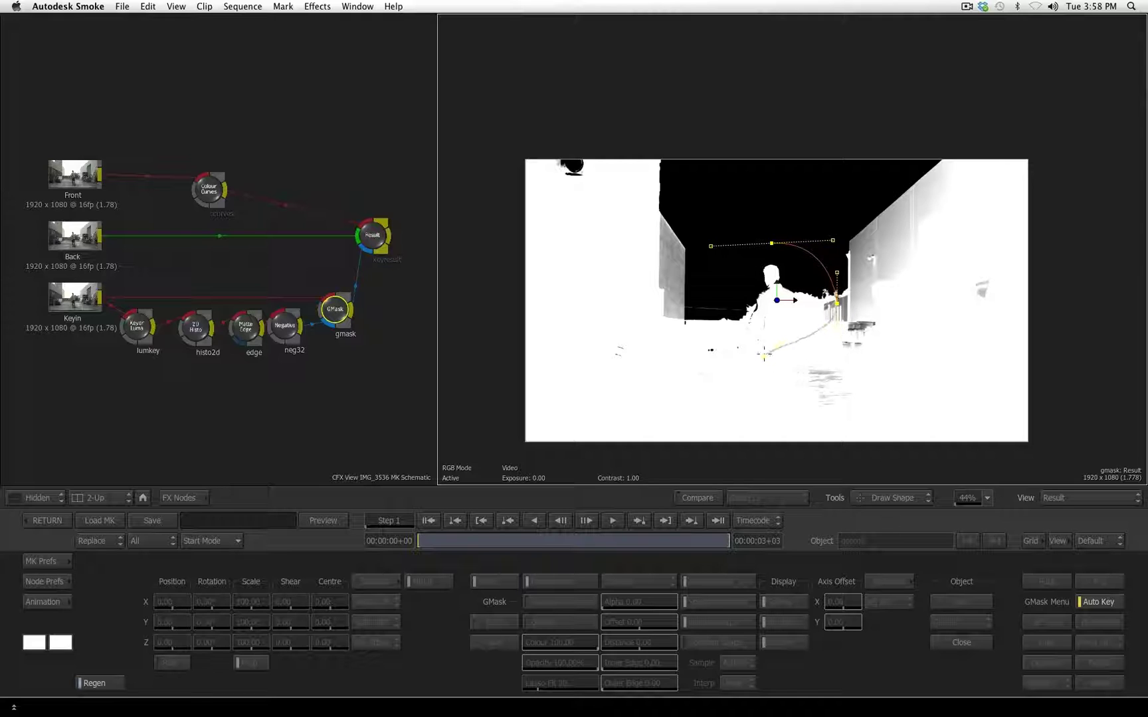
{"action": "left_click_drag", "start_coordinate": [776, 352], "coordinate": [718, 355]}
{"action": "left_click_drag", "start_coordinate": [703, 287], "coordinate": [699, 255]}
{"action": "mouse_move", "coordinate": [771, 243]}
{"action": "left_mouse_down"}
{"action": "mouse_move", "coordinate": [817, 237]}
{"action": "mouse_move", "coordinate": [839, 266]}
{"action": "left_mouse_up"}
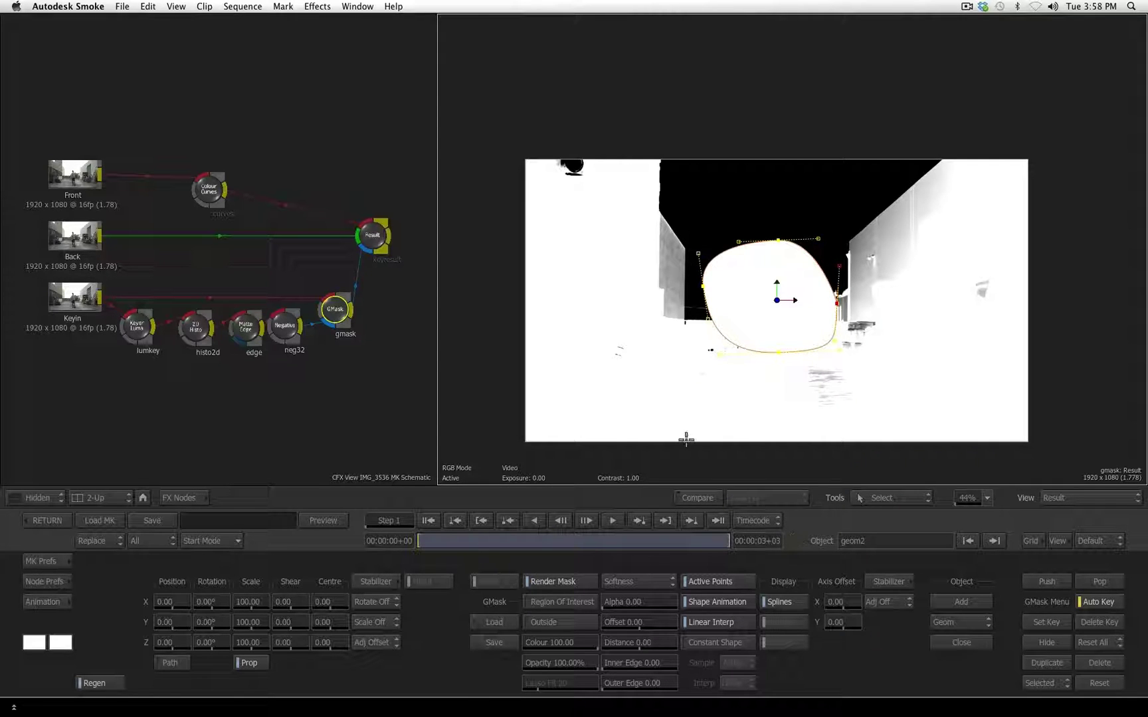
Set the mask to Outside with Colour 0 and view the full composite
{"action": "left_click", "coordinate": [558, 622]}
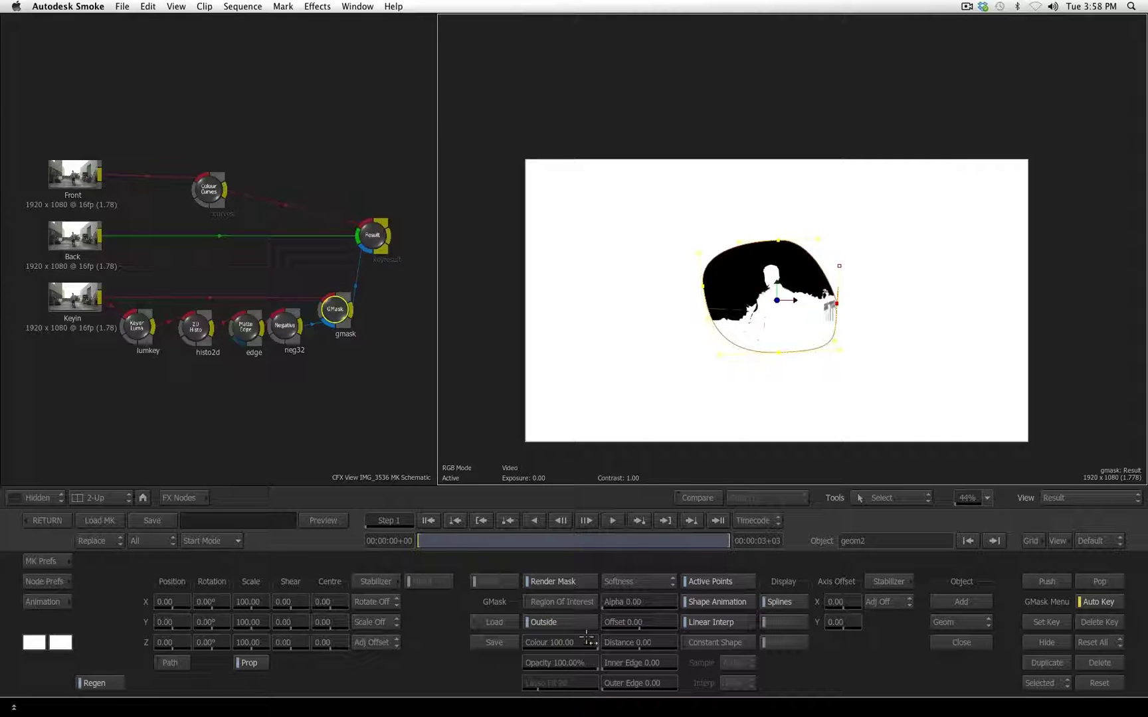
{"action": "left_click_drag", "start_coordinate": [587, 642], "coordinate": [473, 656]}
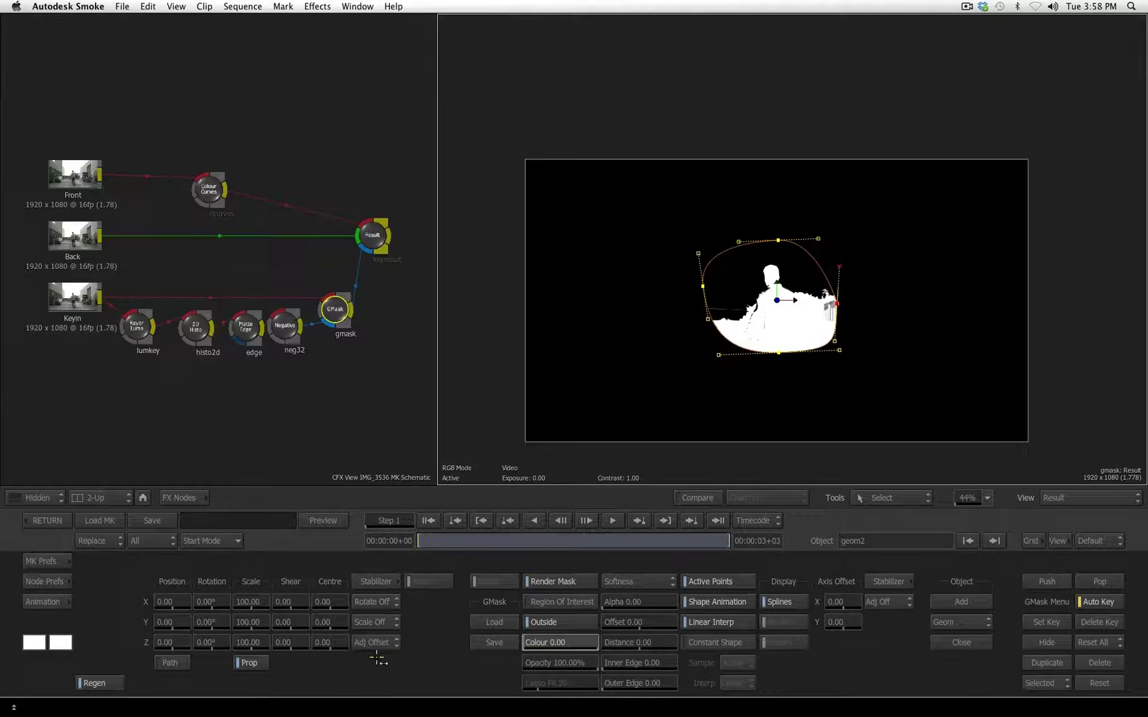
{"action": "key", "text": "F4"}
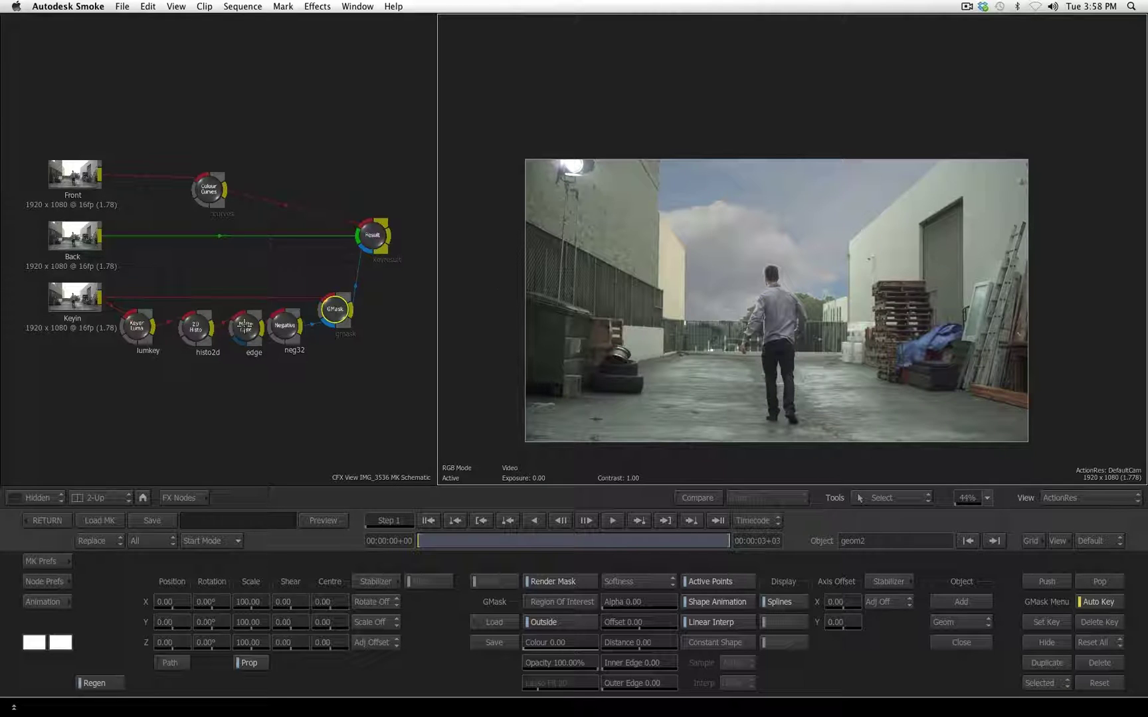
{"action": "left_click", "coordinate": [245, 325]}
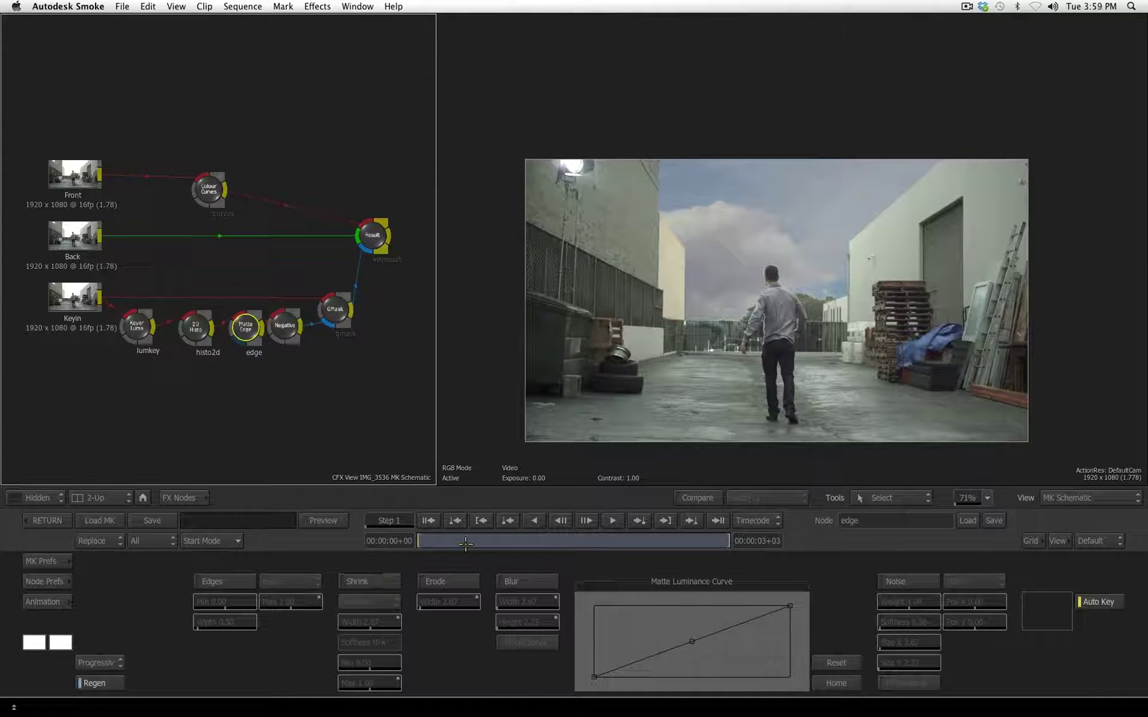
Enable Shrink on the matte edge and set its Width to -0.30
{"action": "left_click", "coordinate": [382, 579]}
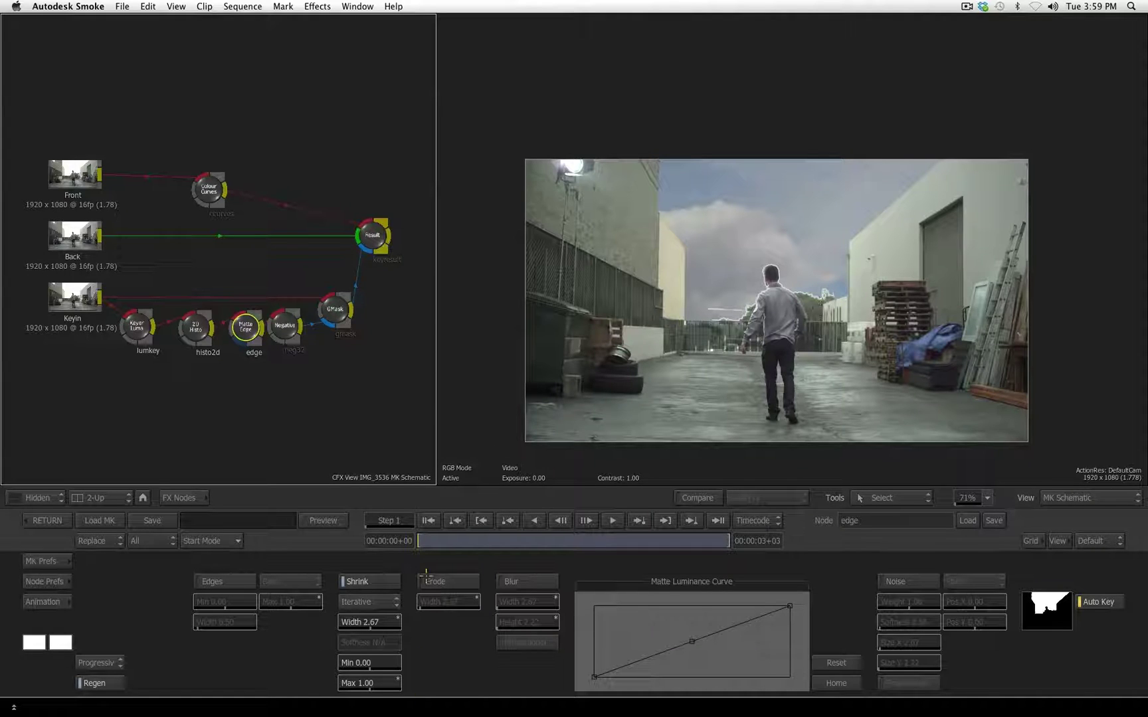
{"action": "left_click", "coordinate": [388, 622]}
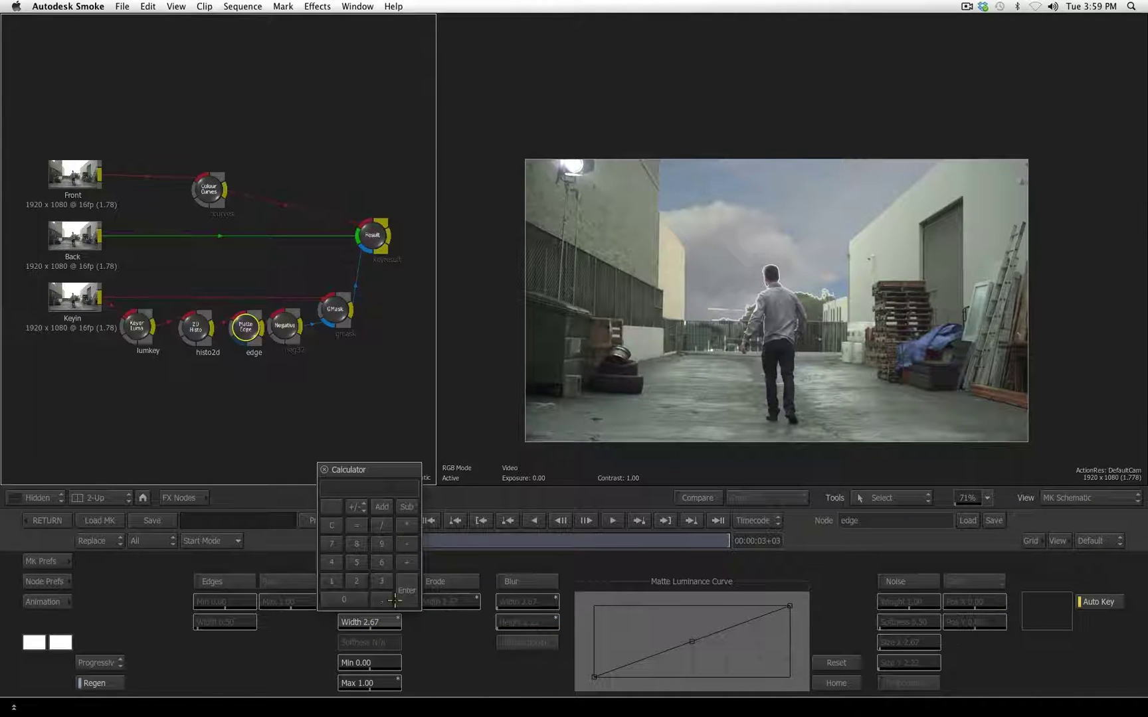
{"action": "type", "text": "-"}
{"action": "left_click", "coordinate": [381, 600]}
{"action": "left_click", "coordinate": [407, 591]}
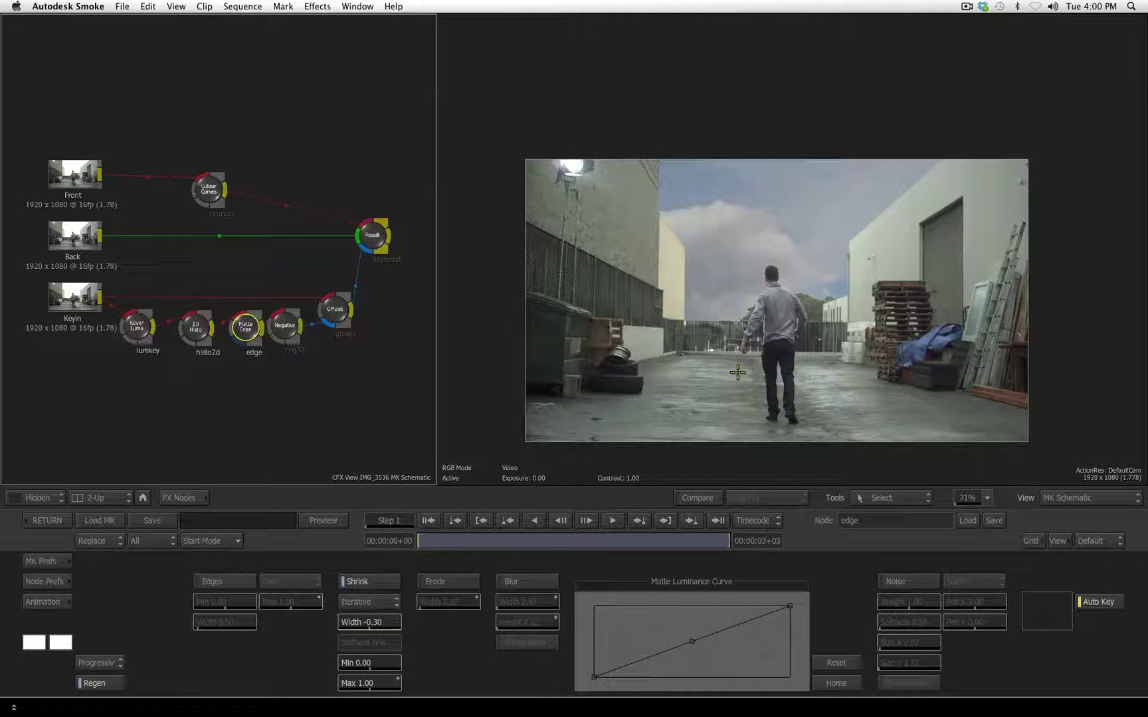
Return to ConnectFX and open the action9 node's settings
{"action": "left_click", "coordinate": [40, 521]}
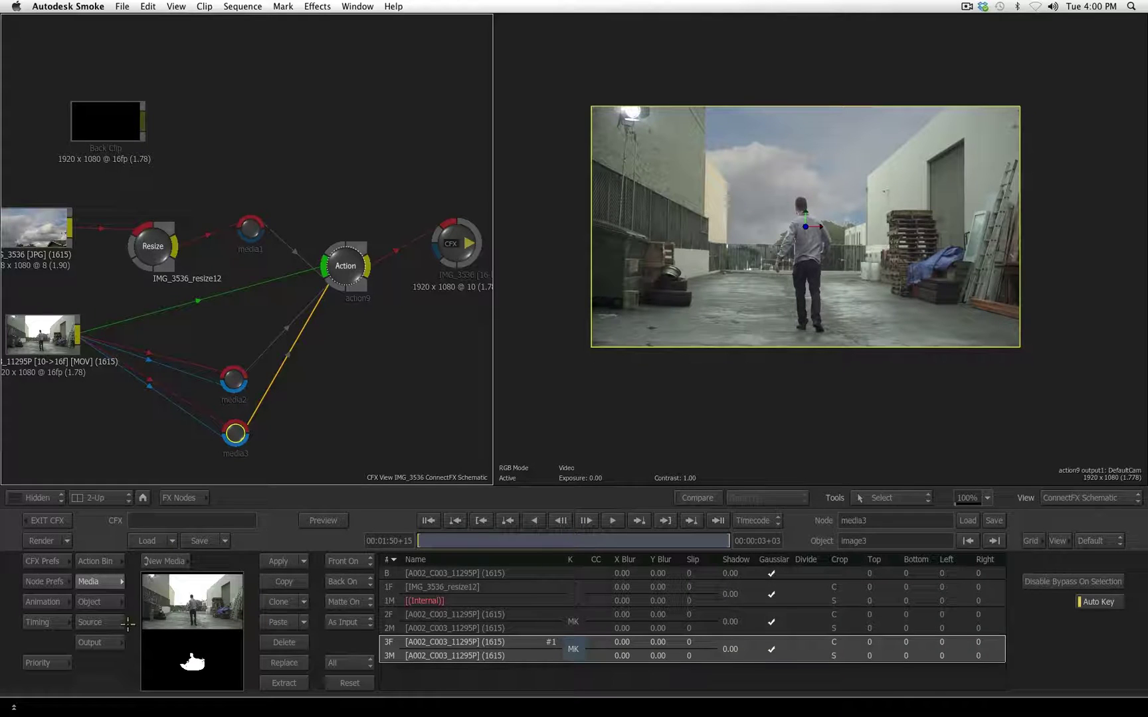
{"action": "left_click", "coordinate": [98, 601]}
{"action": "left_click_drag", "start_coordinate": [339, 275], "coordinate": [333, 286]}
{"action": "left_click", "coordinate": [89, 581]}
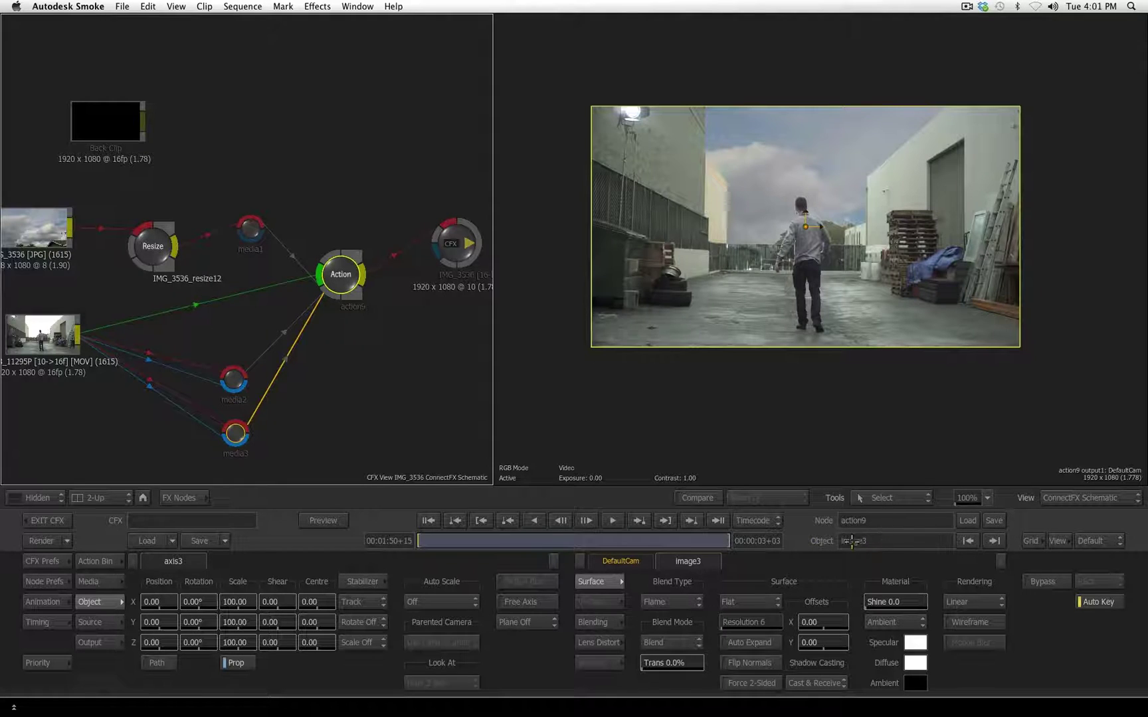
Cycle the Action object selector through the scene's objects
{"action": "left_click", "coordinate": [995, 541]}
{"action": "left_click", "coordinate": [995, 541]}
{"action": "left_click", "coordinate": [968, 541]}
{"action": "left_click", "coordinate": [968, 541]}
{"action": "left_click", "coordinate": [995, 540]}
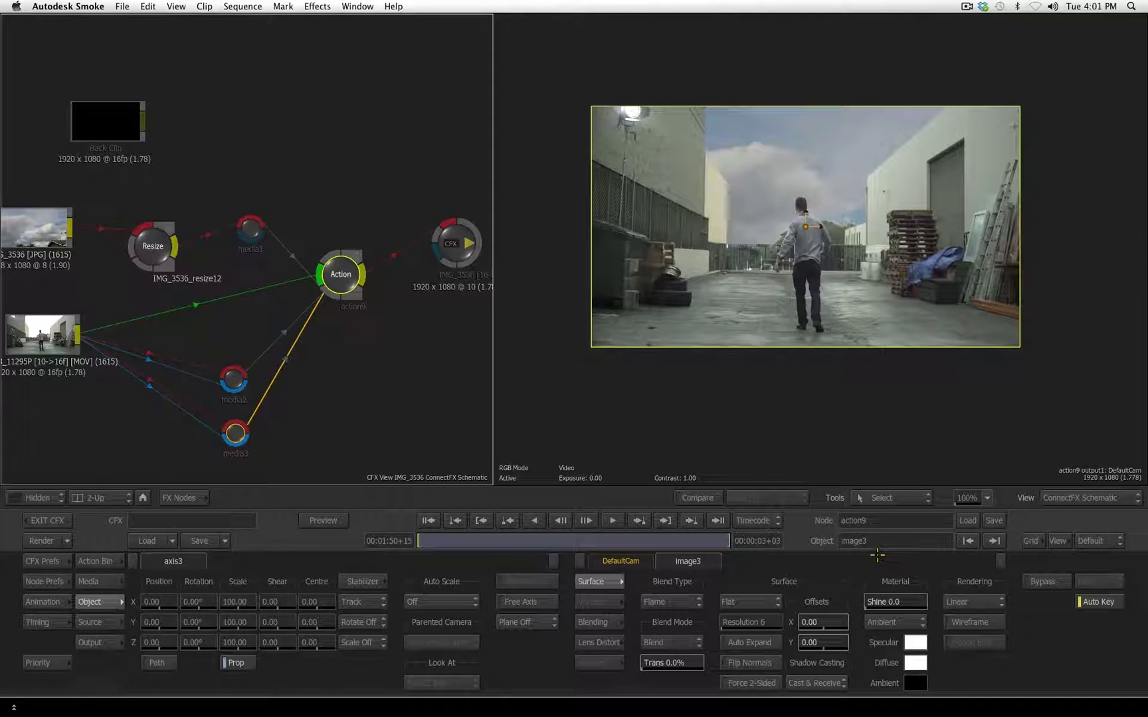
Tidy the Resize and action9 nodes, then open action9's Action Schematic
{"action": "left_click_drag", "start_coordinate": [337, 268], "coordinate": [338, 267]}
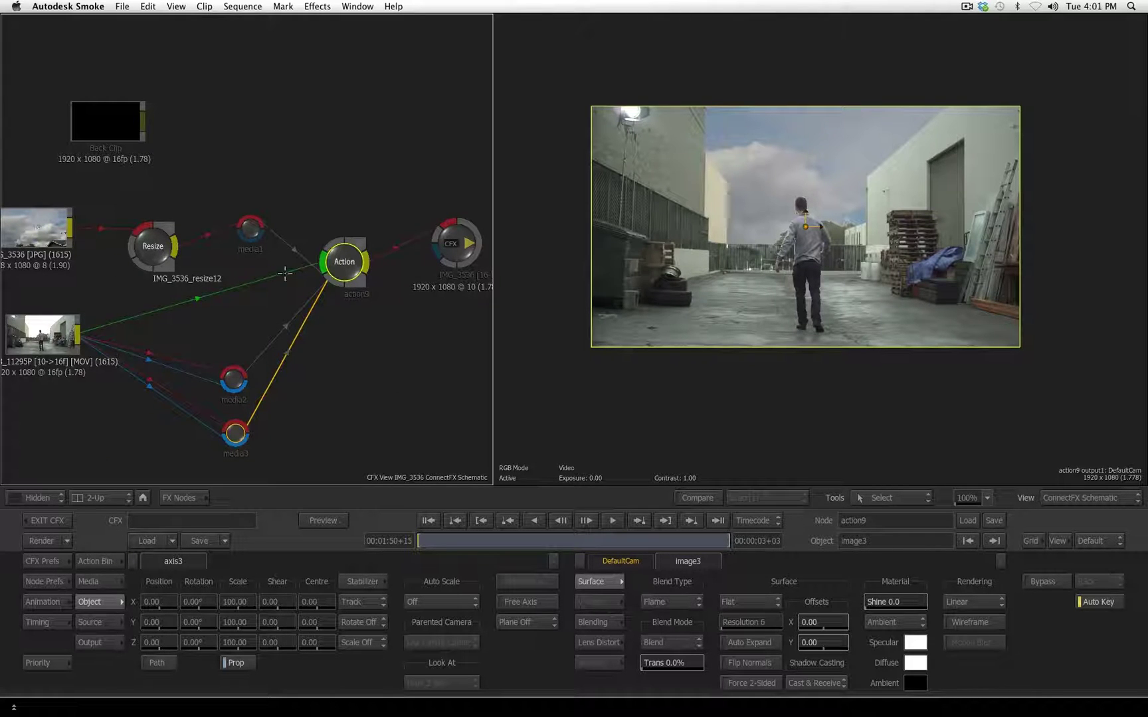
{"action": "left_click", "coordinate": [36, 229]}
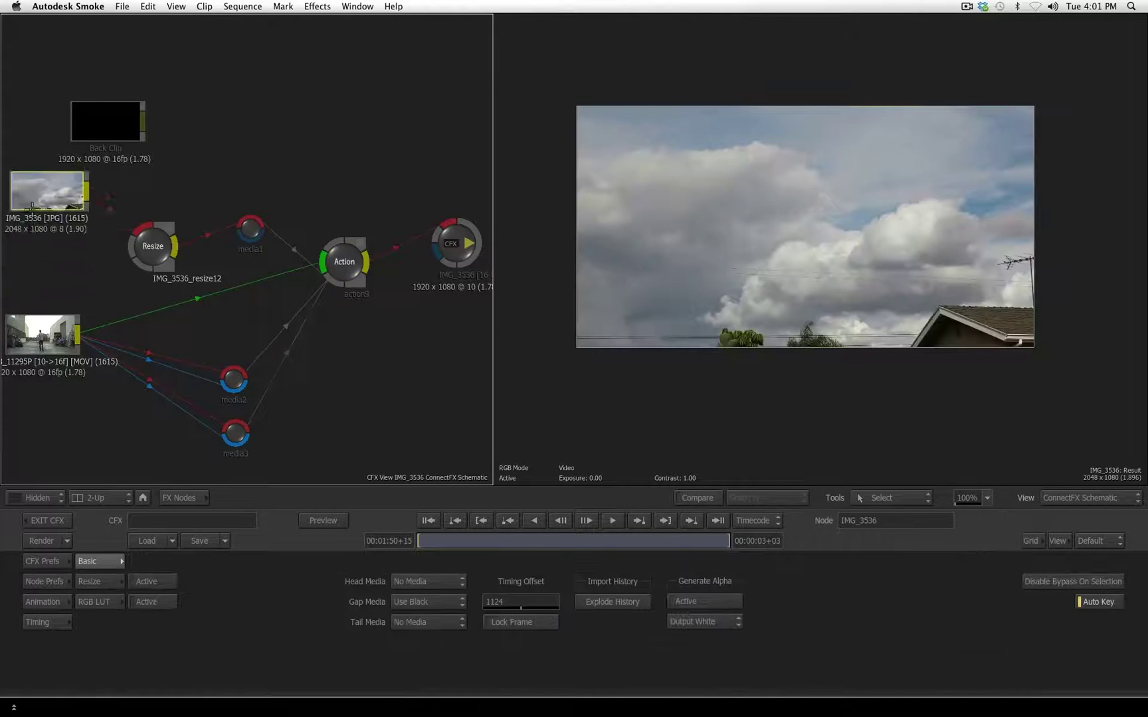
{"action": "left_click_drag", "start_coordinate": [154, 230], "coordinate": [152, 211]}
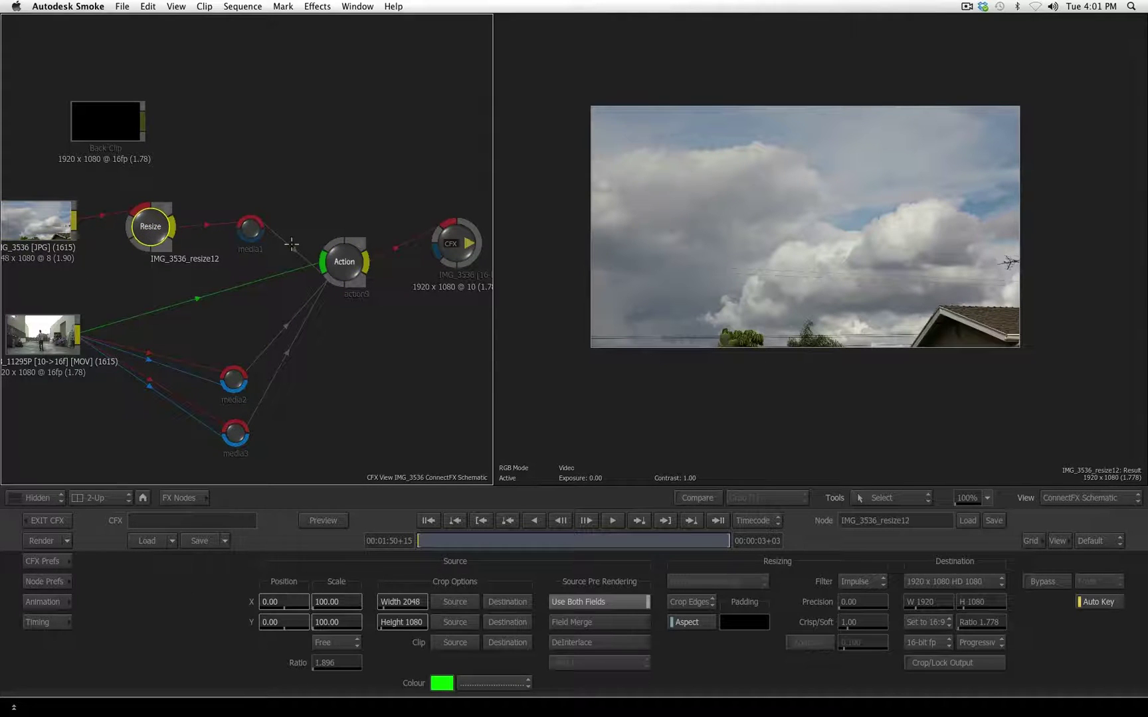
{"action": "left_click", "coordinate": [339, 256]}
{"action": "left_click_drag", "start_coordinate": [451, 244], "coordinate": [445, 253]}
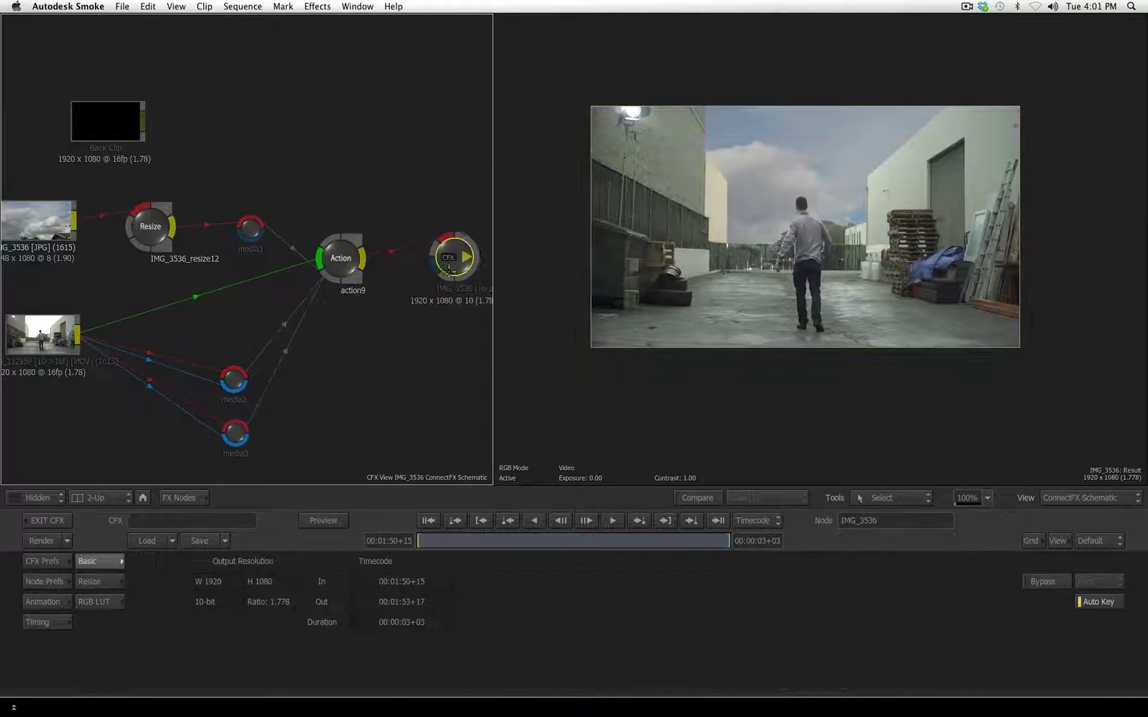
{"action": "left_click_drag", "start_coordinate": [331, 258], "coordinate": [345, 261]}
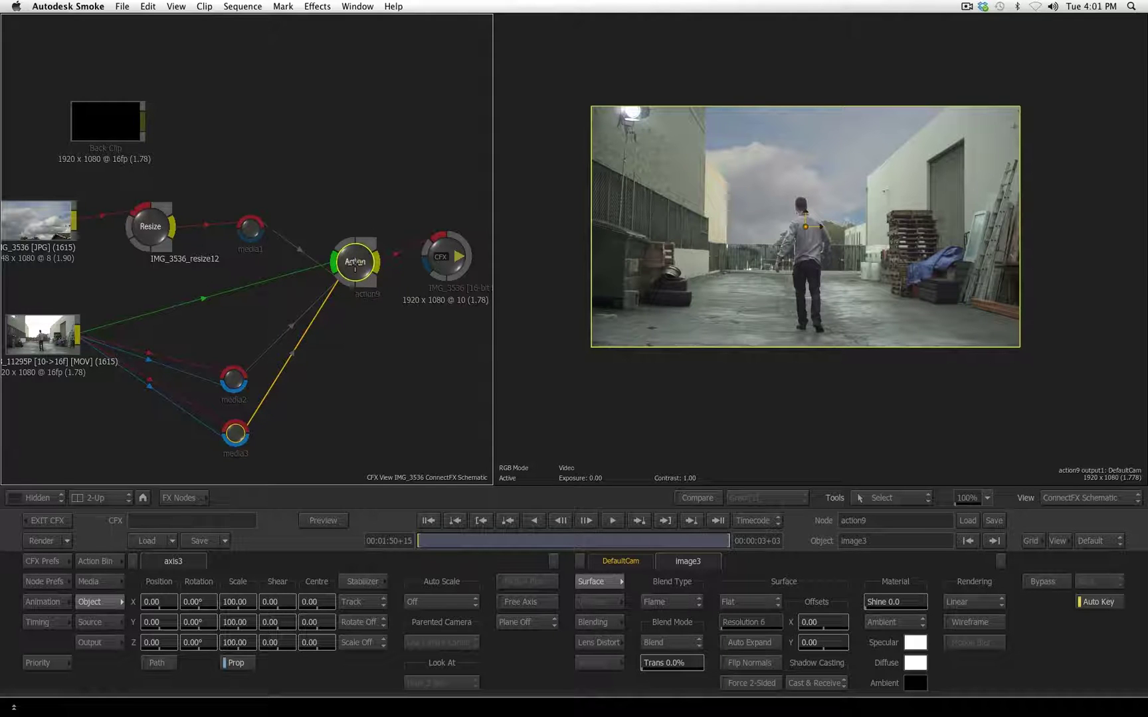
{"action": "left_click_drag", "start_coordinate": [355, 263], "coordinate": [360, 246]}
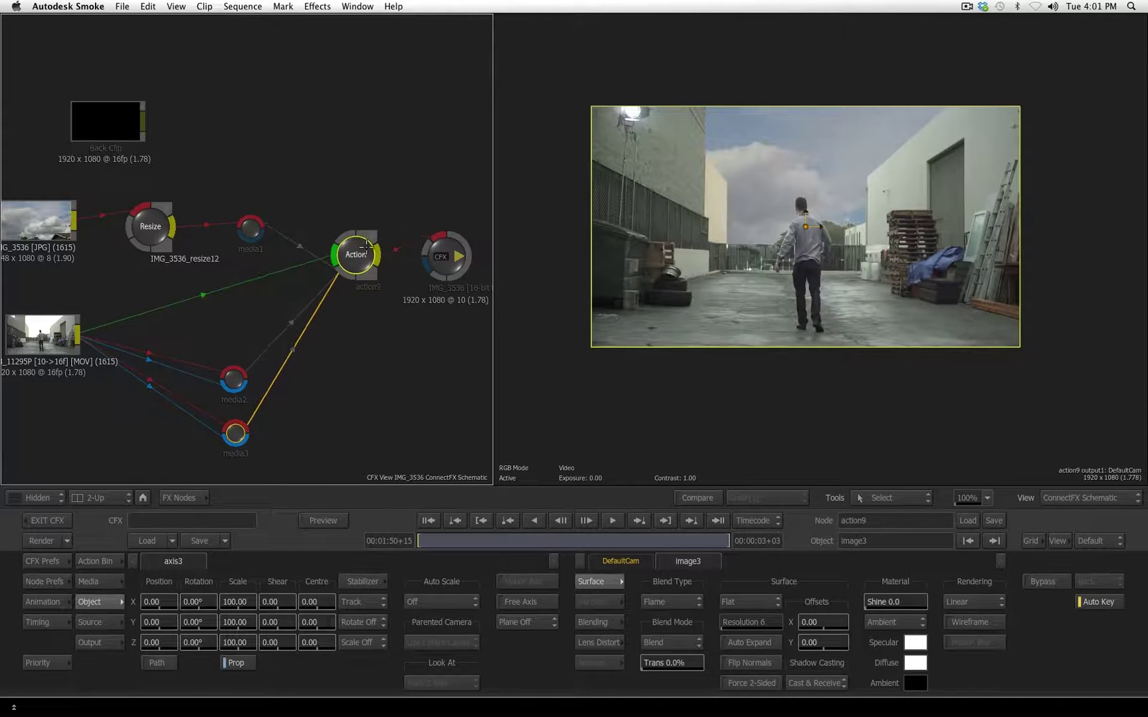
{"action": "left_click", "coordinate": [1098, 498]}
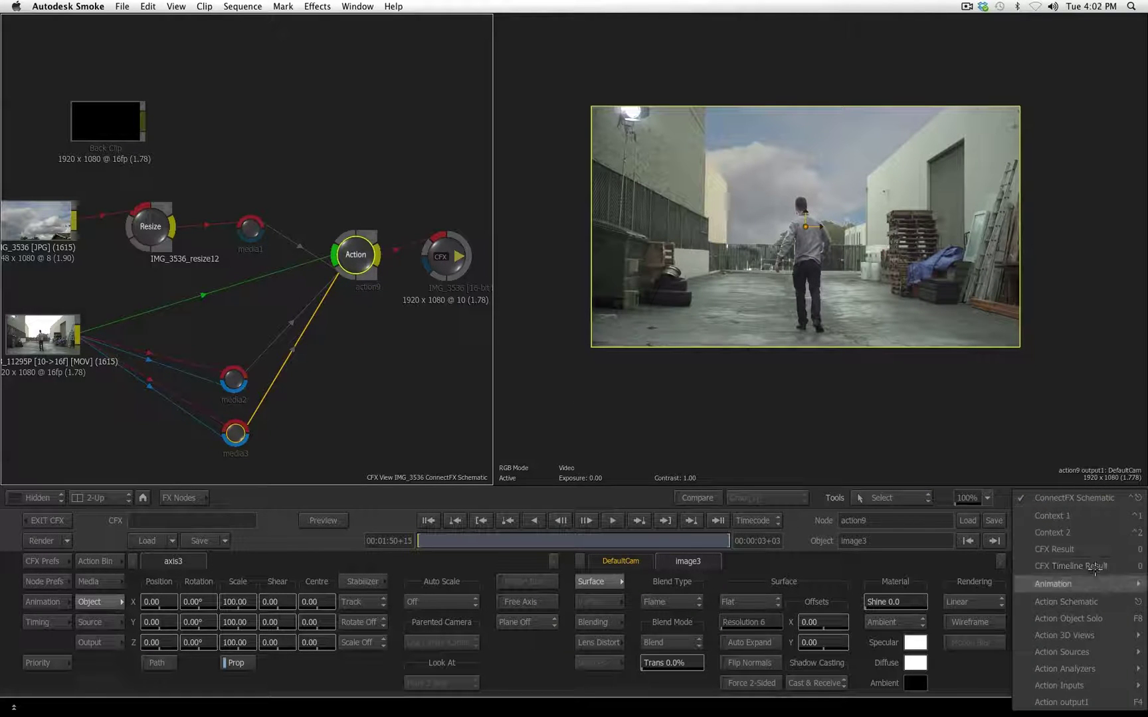
{"action": "double_click", "coordinate": [355, 255]}
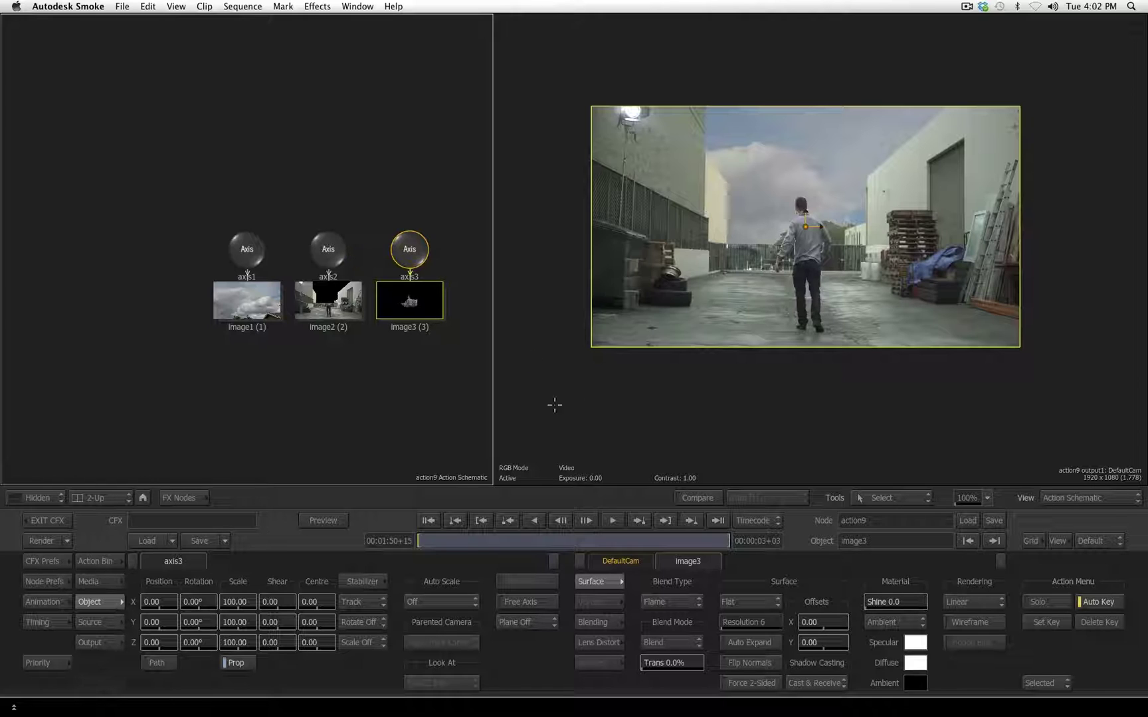
Move DefaultCam above the three axis nodes and enlarge the schematic view
{"action": "left_click_drag", "start_coordinate": [390, 338], "coordinate": [289, 440]}
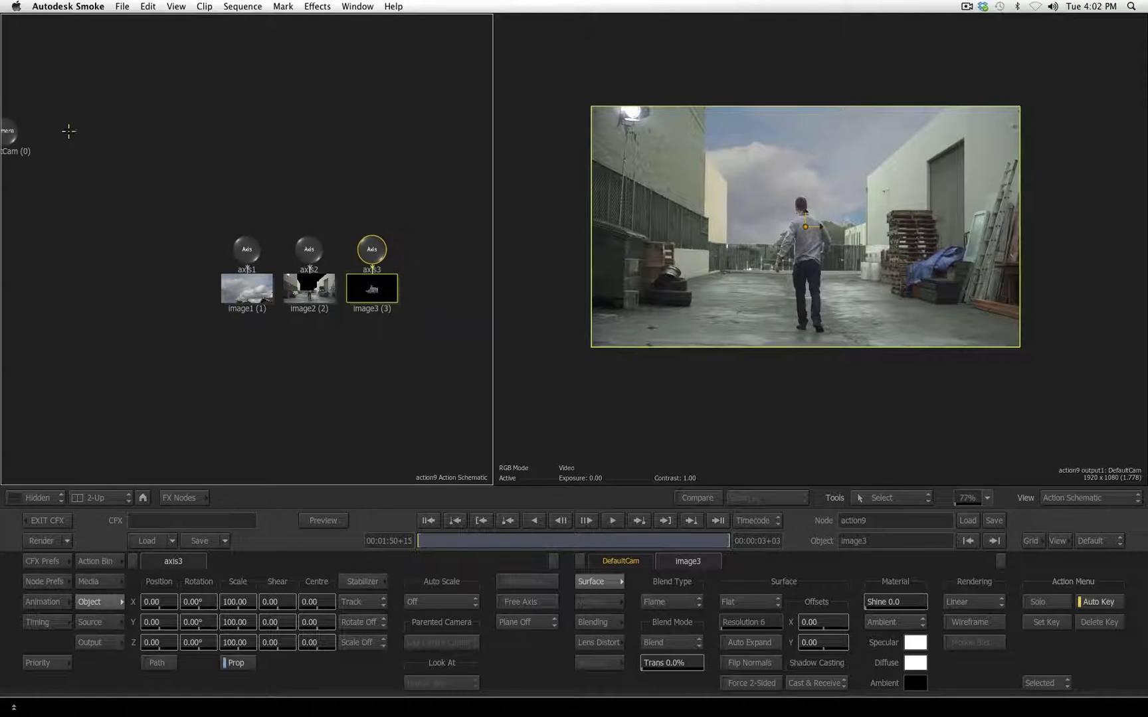
{"action": "left_click_drag", "start_coordinate": [7, 136], "coordinate": [301, 216]}
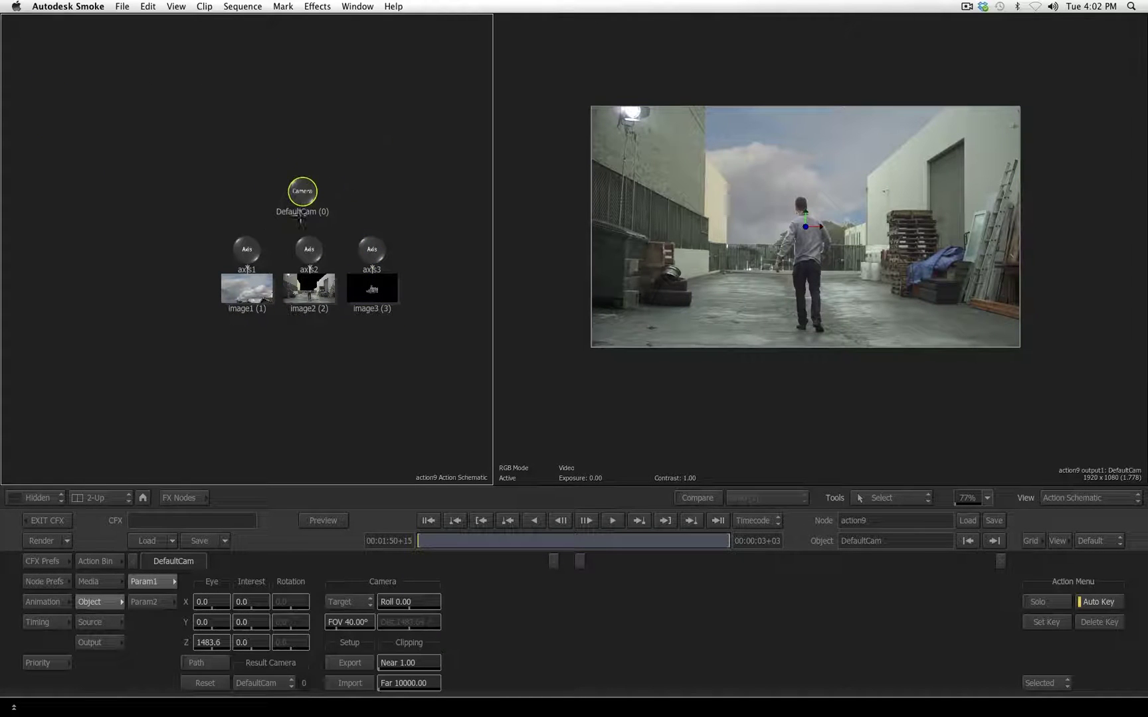
{"action": "left_click_drag", "start_coordinate": [290, 390], "coordinate": [357, 317]}
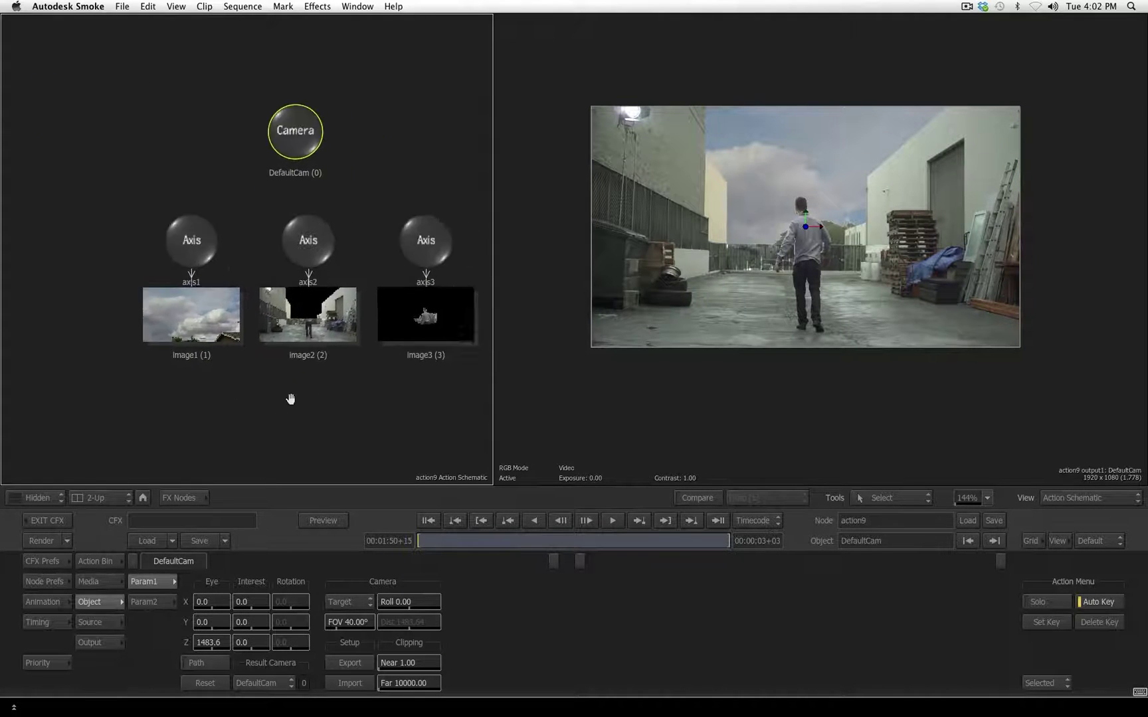
{"action": "left_click_drag", "start_coordinate": [280, 400], "coordinate": [263, 401]}
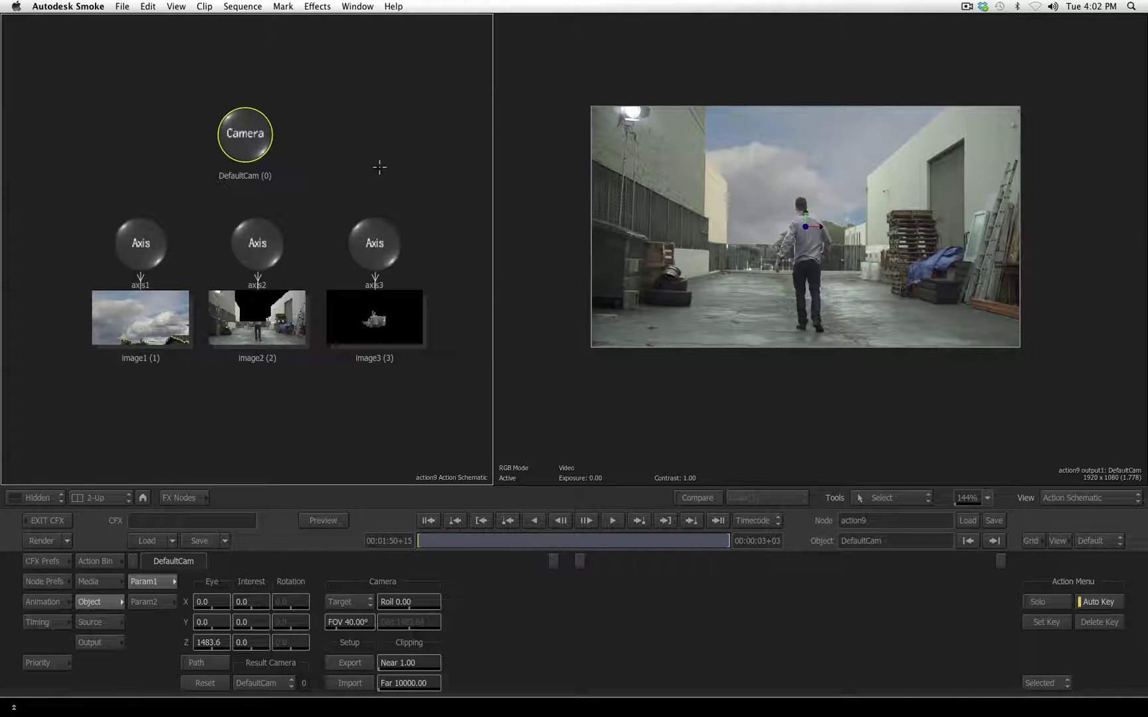
Select axis3 and raise it slightly above image3
{"action": "left_click_drag", "start_coordinate": [375, 243], "coordinate": [372, 236]}
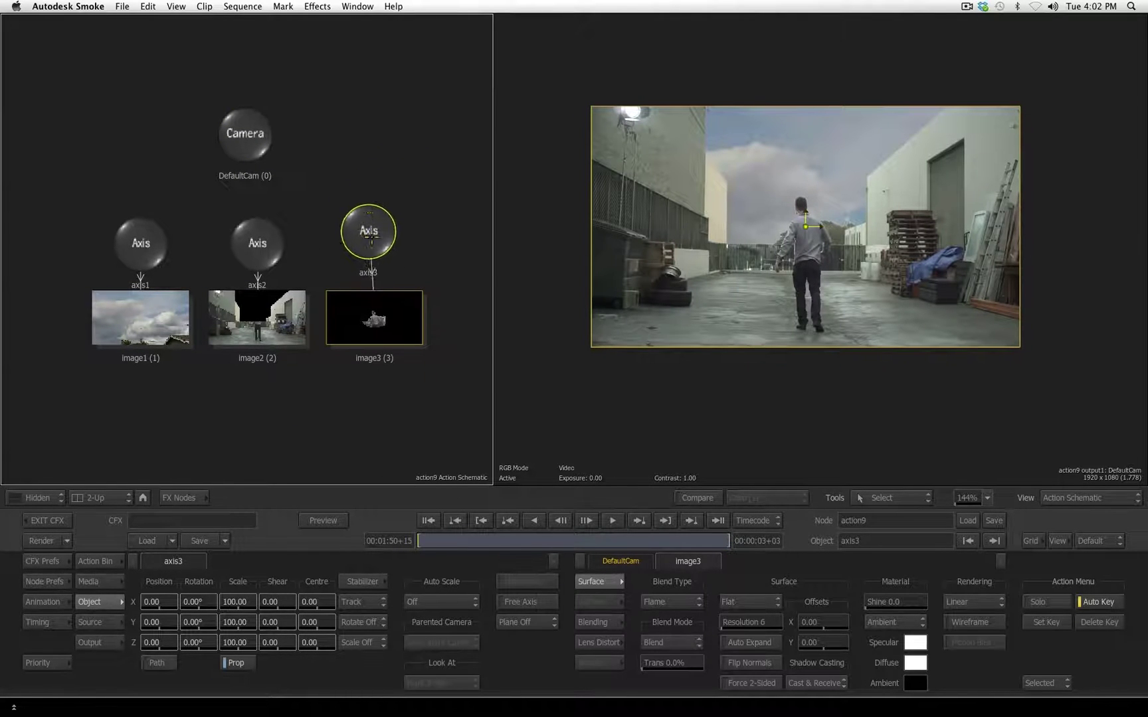
{"action": "left_click_drag", "start_coordinate": [382, 326], "coordinate": [376, 314]}
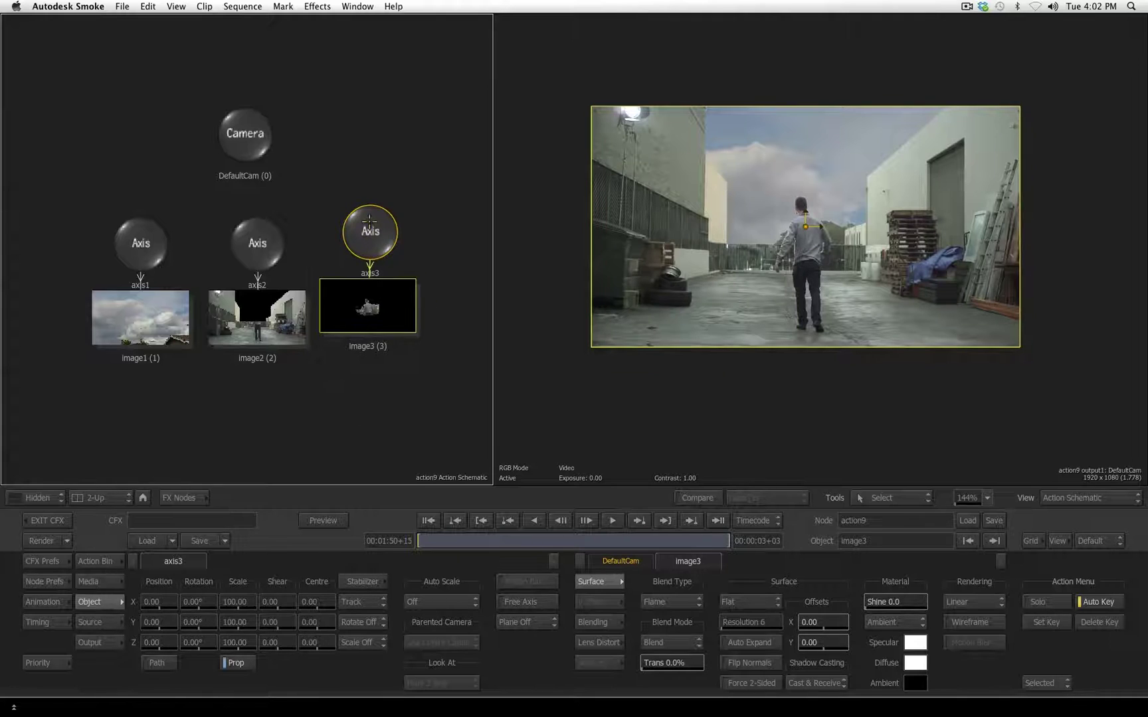
{"action": "left_click_drag", "start_coordinate": [369, 219], "coordinate": [366, 217]}
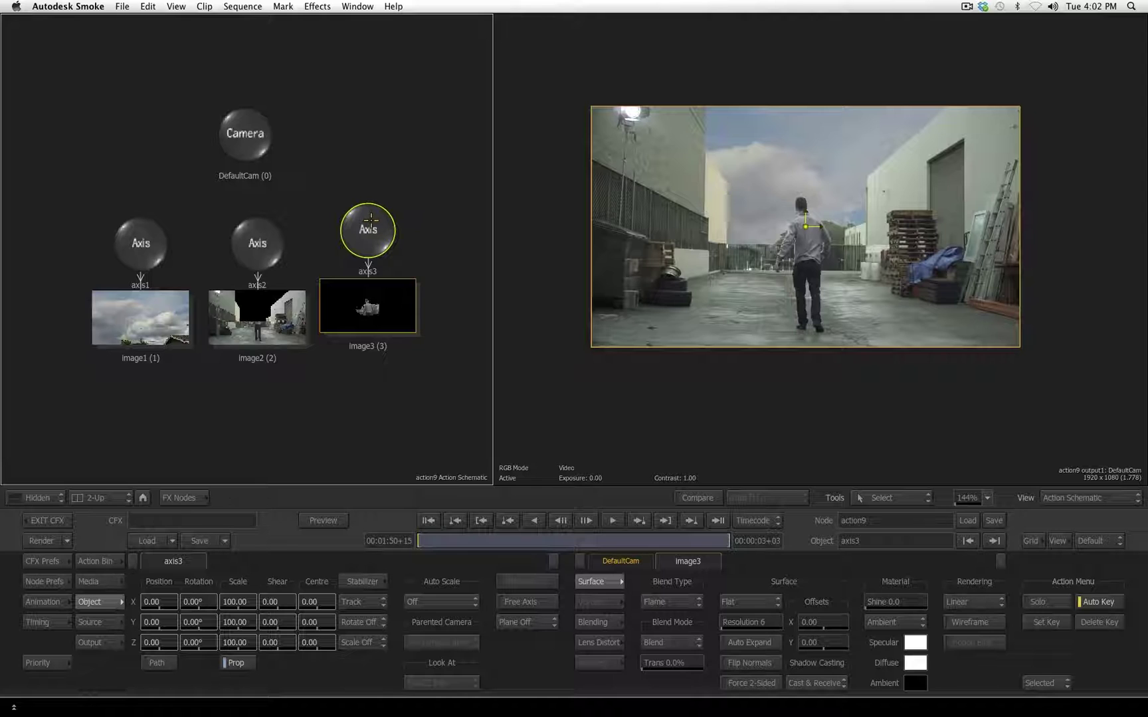
{"action": "left_click_drag", "start_coordinate": [368, 237], "coordinate": [369, 223]}
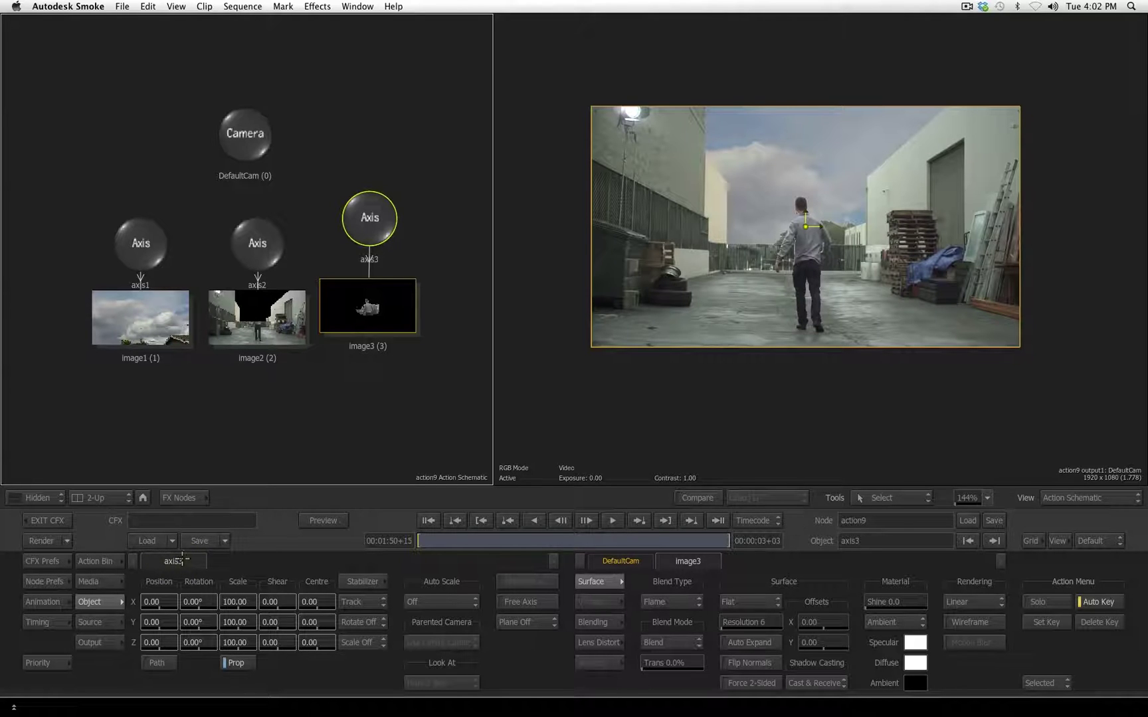
{"action": "mouse_move", "coordinate": [194, 622]}
{"action": "left_mouse_down"}
{"action": "mouse_move", "coordinate": [249, 621]}
{"action": "mouse_move", "coordinate": [239, 617]}
{"action": "left_mouse_up"}
{"action": "left_click", "coordinate": [263, 243]}
{"action": "left_click_drag", "start_coordinate": [255, 245], "coordinate": [250, 234]}
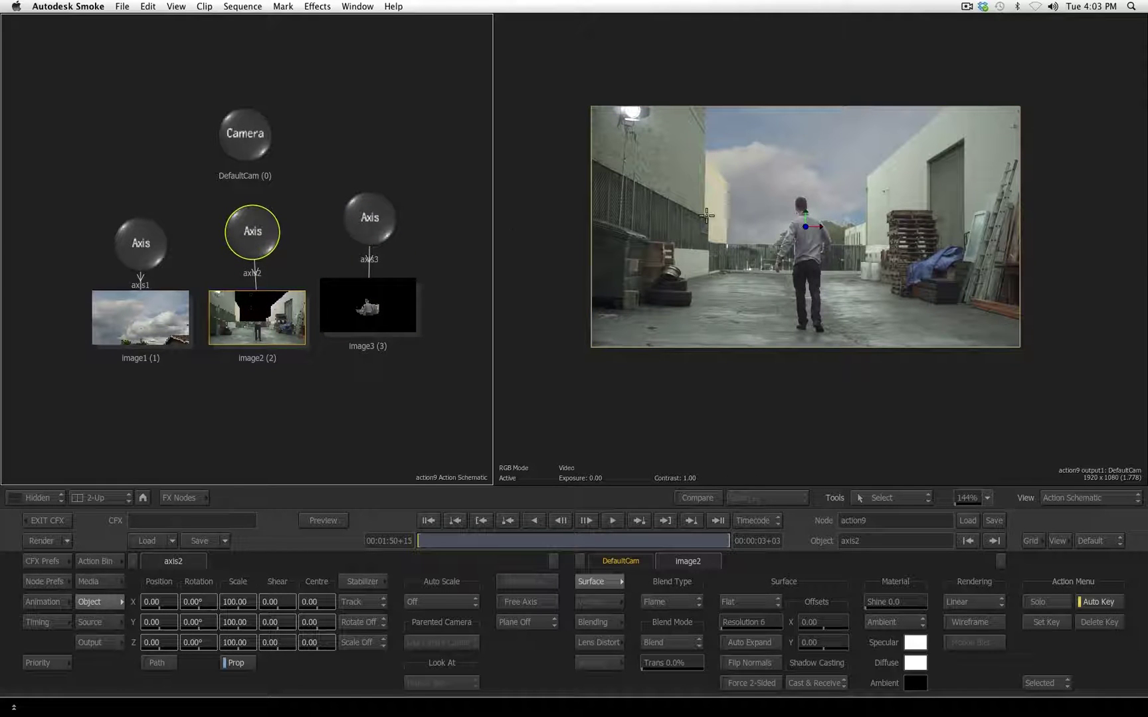
{"action": "mouse_move", "coordinate": [187, 630]}
{"action": "left_mouse_down"}
{"action": "mouse_move", "coordinate": [246, 624]}
{"action": "mouse_move", "coordinate": [213, 624]}
{"action": "left_mouse_up"}
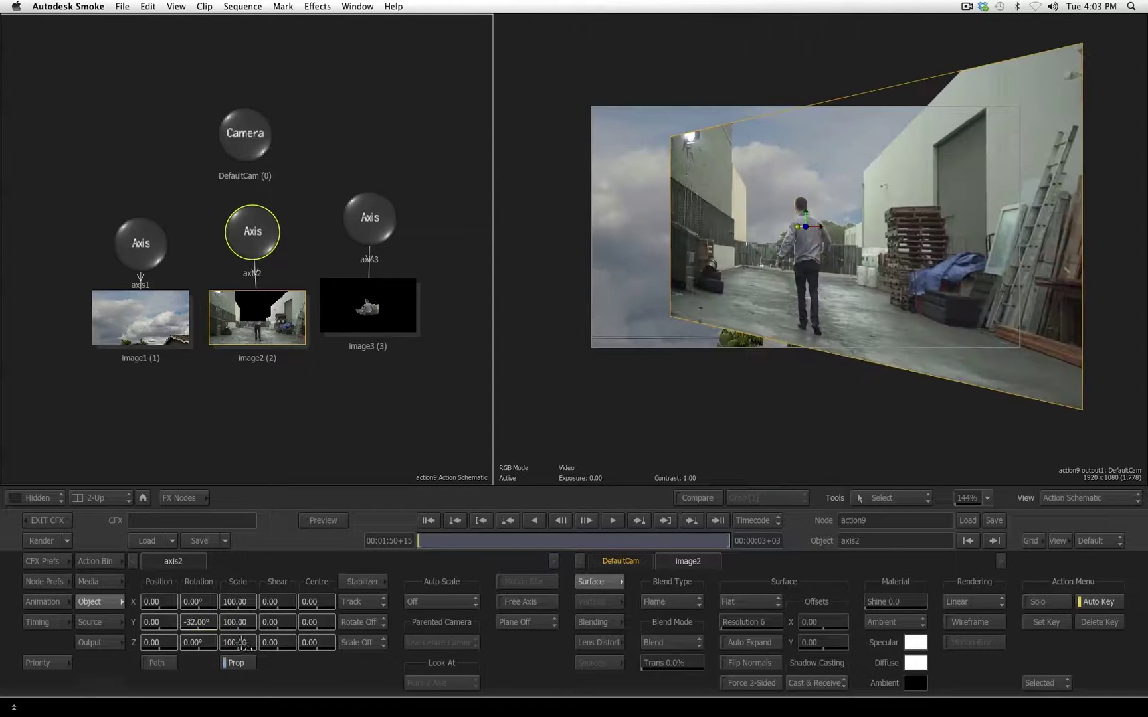
{"action": "left_click", "coordinate": [142, 237]}
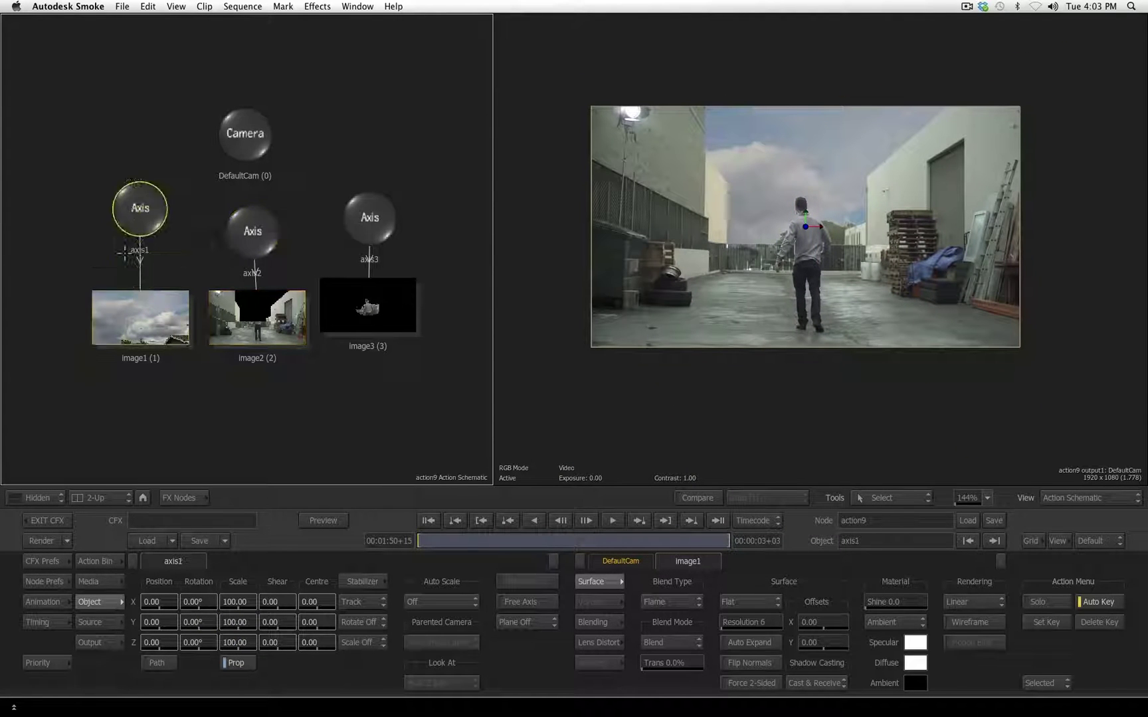
{"action": "left_click_drag", "start_coordinate": [142, 236], "coordinate": [148, 227]}
{"action": "left_click_drag", "start_coordinate": [199, 622], "coordinate": [248, 619]}
{"action": "key", "text": "ctrl+z"}
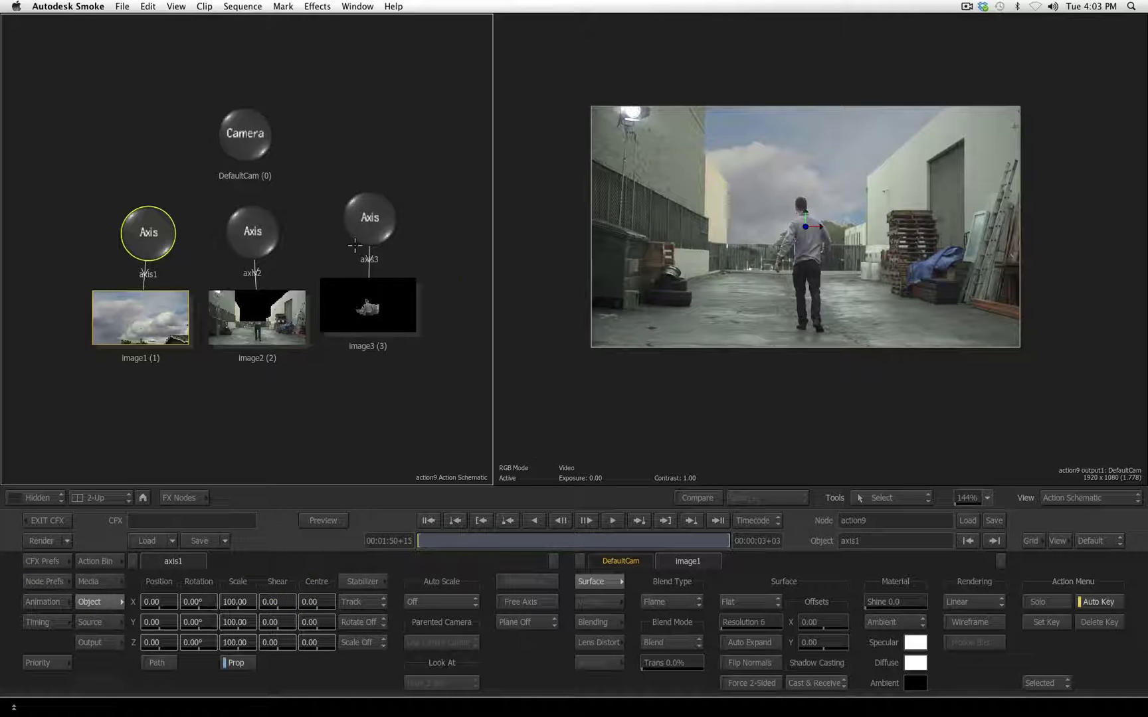
{"action": "left_click", "coordinate": [40, 662]}
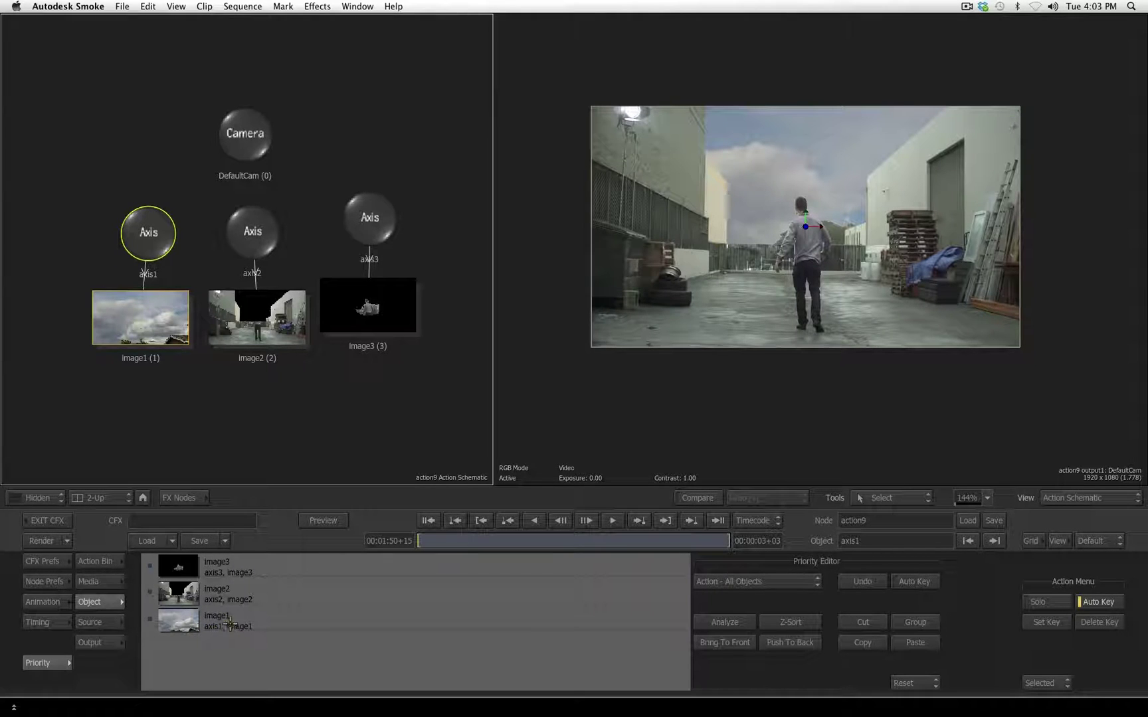
{"action": "left_click", "coordinate": [41, 583]}
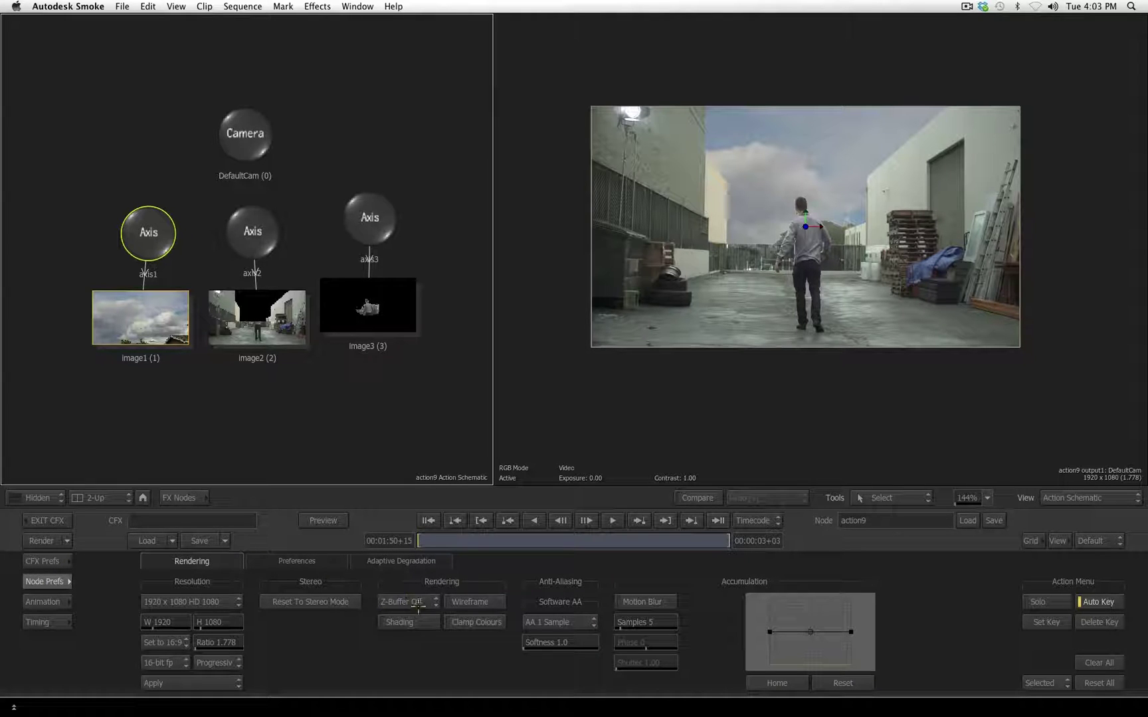
{"action": "left_click", "coordinate": [40, 583]}
{"action": "left_click", "coordinate": [45, 664]}
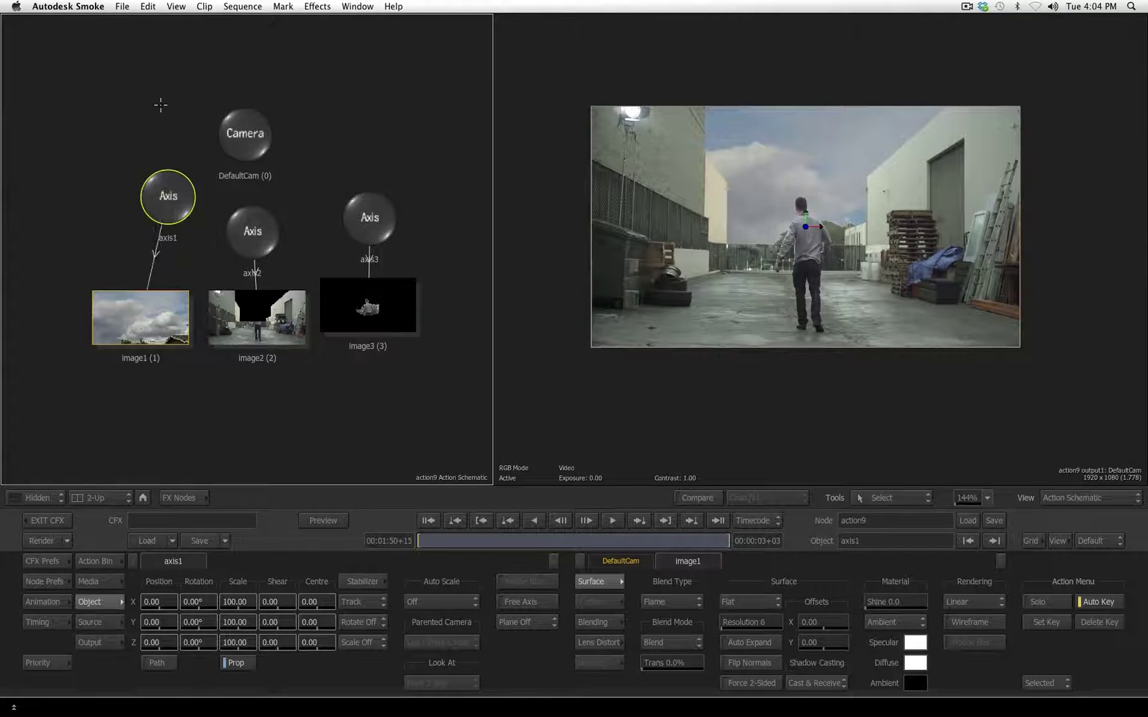
{"action": "left_click_drag", "start_coordinate": [144, 221], "coordinate": [144, 210]}
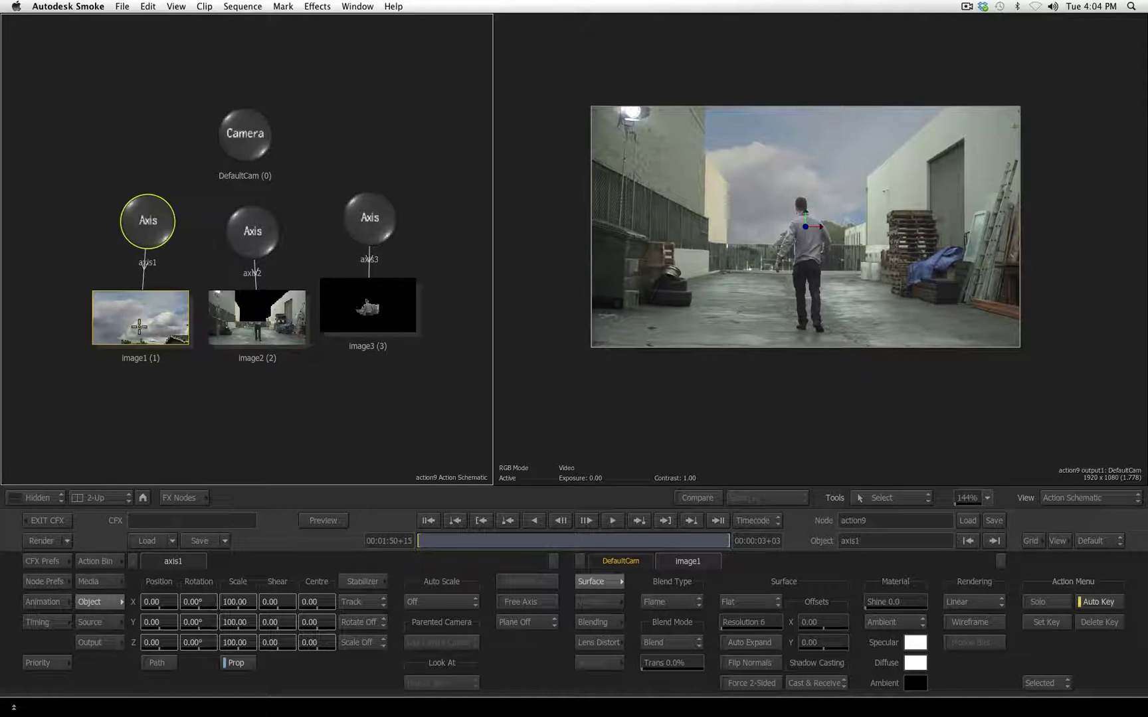
{"action": "mouse_move", "coordinate": [197, 622]}
{"action": "left_mouse_down"}
{"action": "mouse_move", "coordinate": [248, 614]}
{"action": "mouse_move", "coordinate": [197, 603]}
{"action": "mouse_move", "coordinate": [226, 612]}
{"action": "mouse_move", "coordinate": [211, 611]}
{"action": "left_mouse_up"}
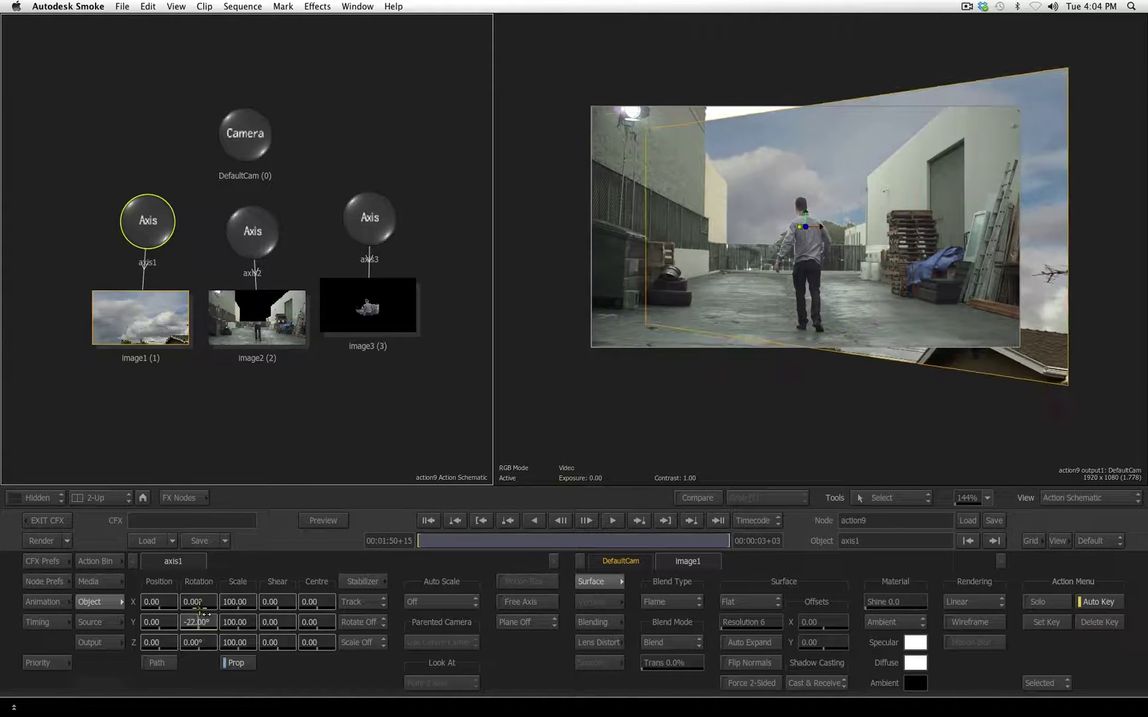
{"action": "left_click", "coordinate": [199, 621]}
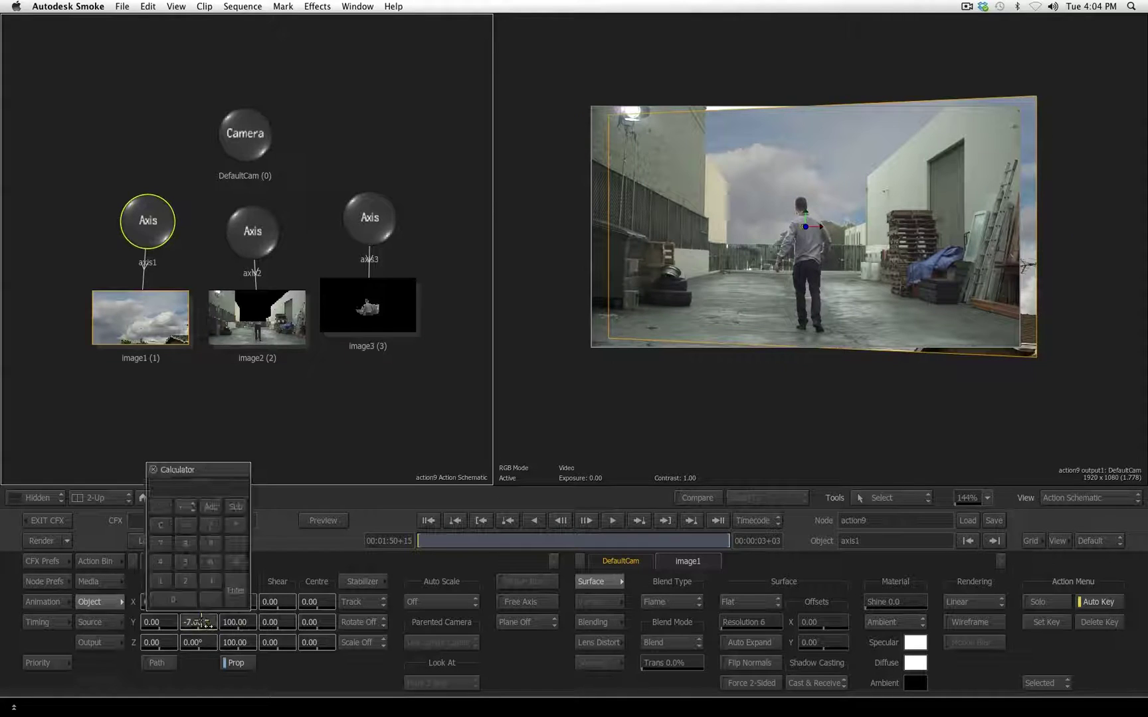
{"action": "type", "text": "0"}
{"action": "key", "text": "Return"}
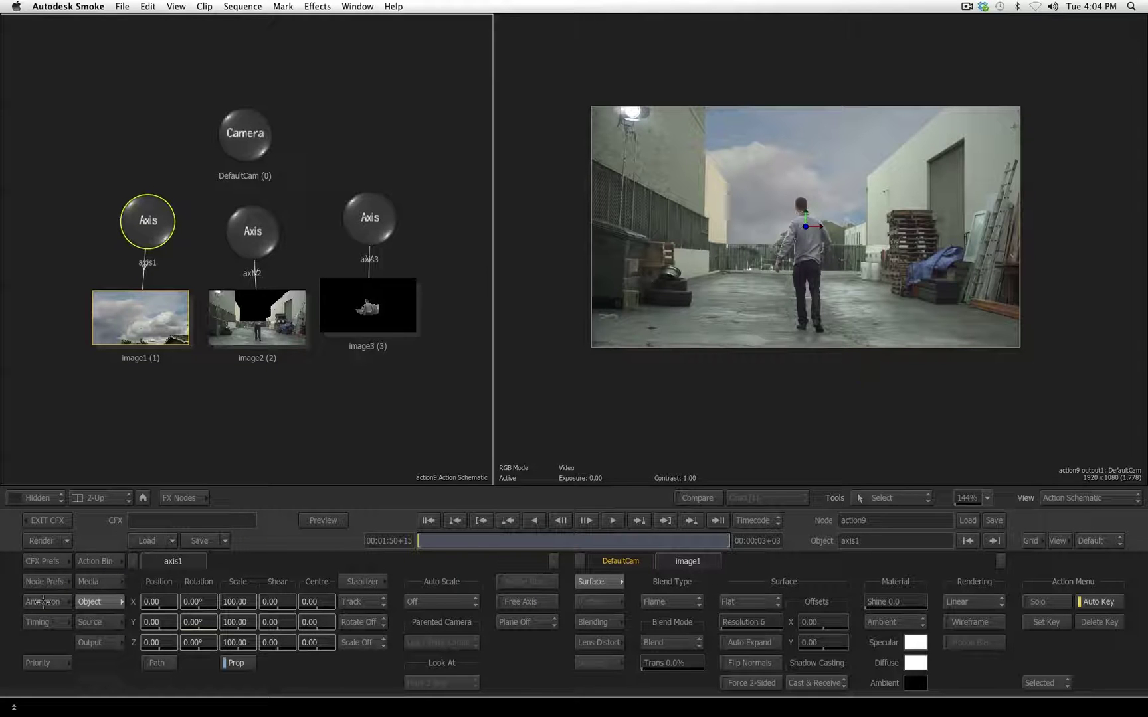
Push the sky layer on axis1 toward the camera to Position Z 151, spilling past the frame
{"action": "left_click", "coordinate": [44, 663]}
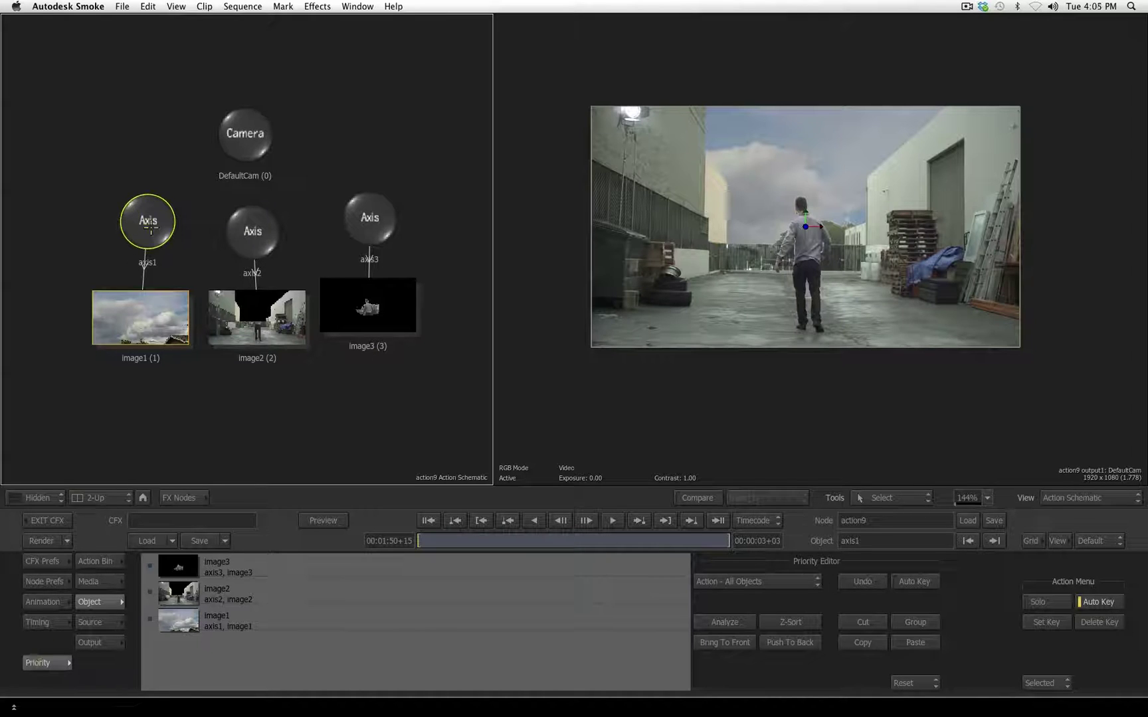
{"action": "left_click_drag", "start_coordinate": [150, 220], "coordinate": [148, 235]}
{"action": "left_click", "coordinate": [47, 663]}
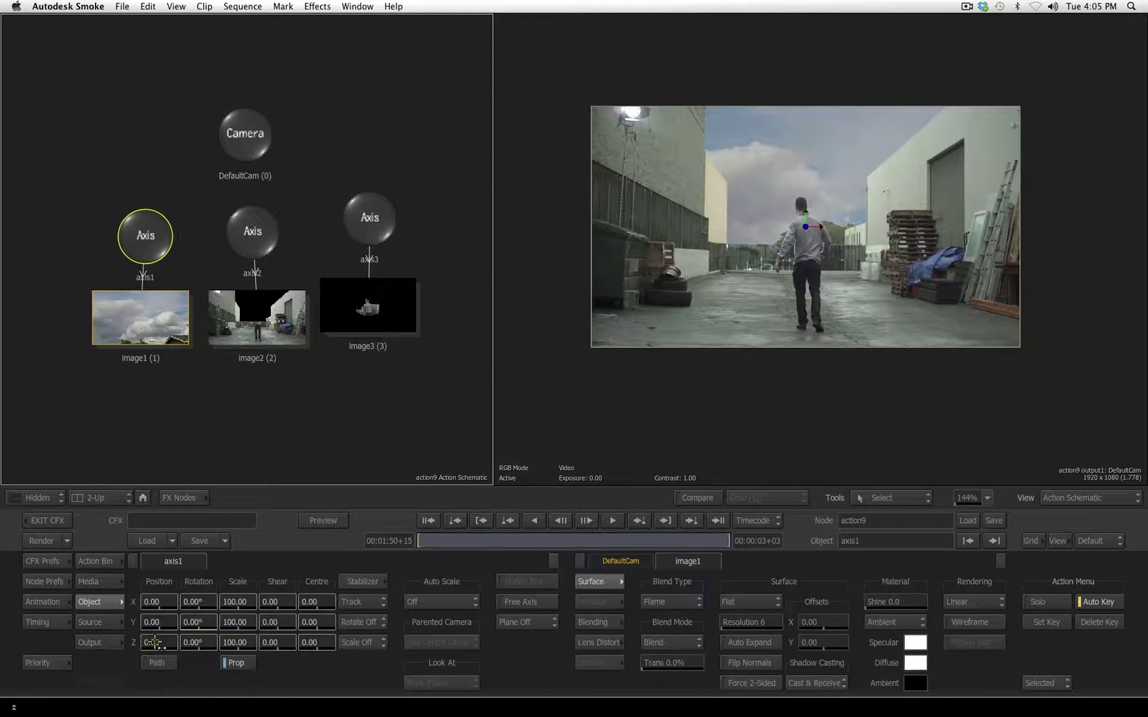
{"action": "mouse_move", "coordinate": [206, 636]}
{"action": "left_mouse_down"}
{"action": "mouse_move", "coordinate": [442, 638]}
{"action": "mouse_move", "coordinate": [240, 628]}
{"action": "left_mouse_up"}
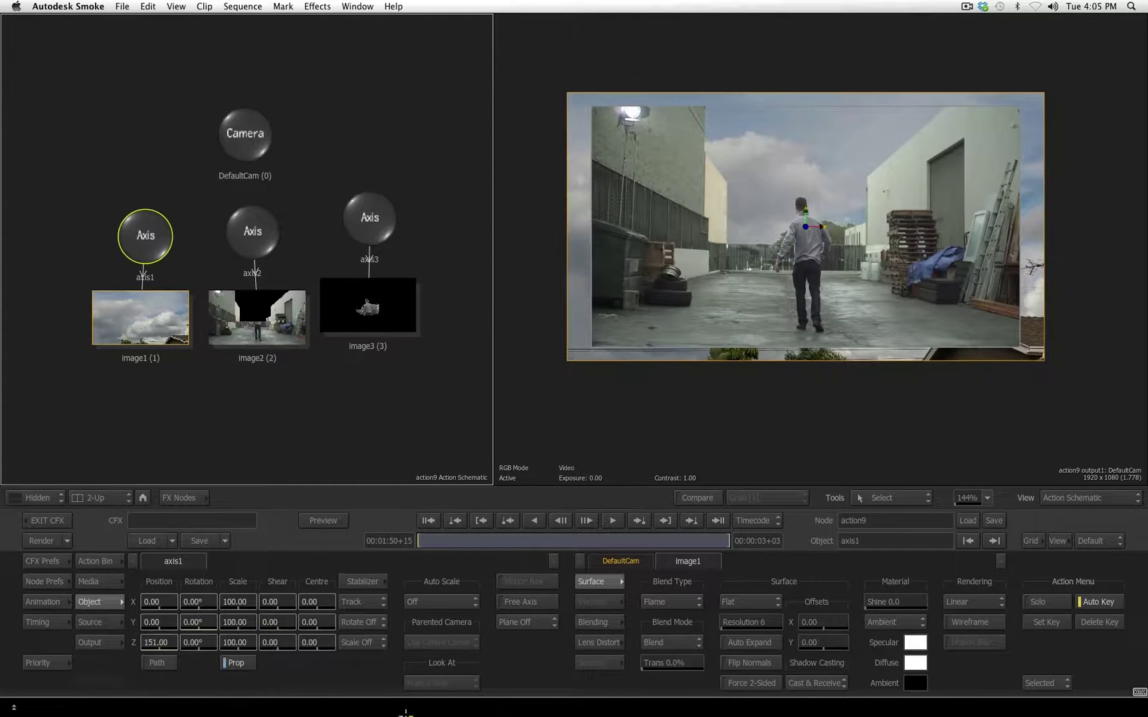
Check the Action rendering preferences and depth options, then return to axis1's object parameters
{"action": "left_click", "coordinate": [57, 581]}
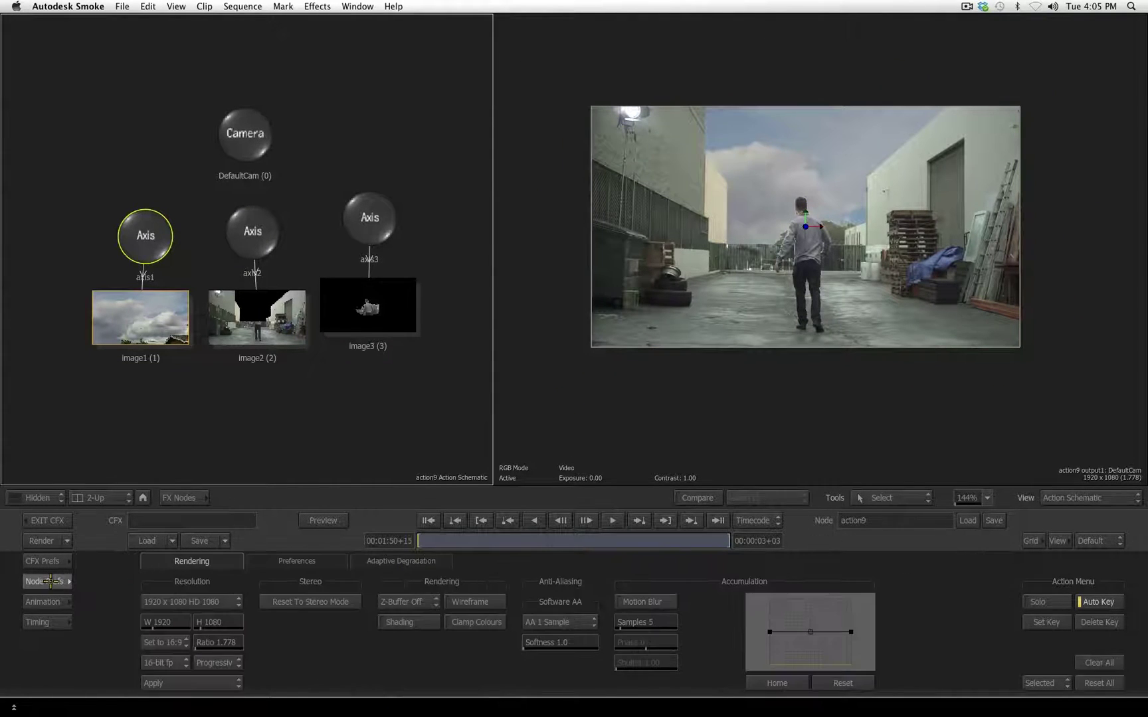
{"action": "left_click", "coordinate": [431, 601]}
{"action": "left_click", "coordinate": [34, 582]}
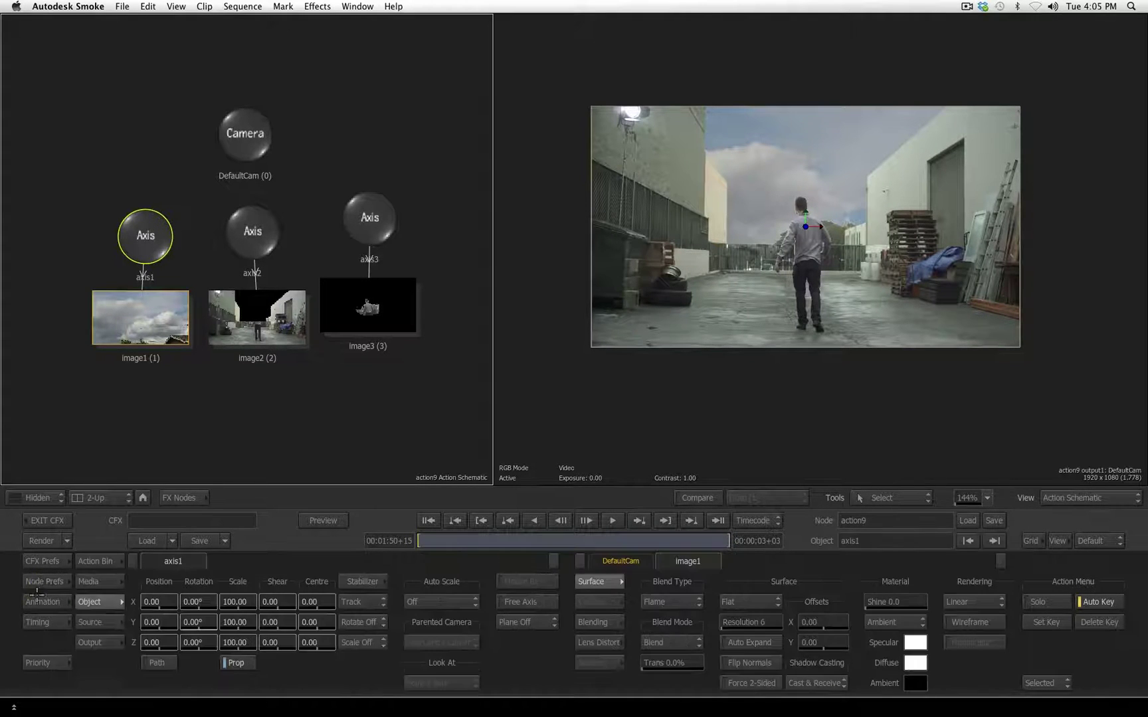
{"action": "left_click_drag", "start_coordinate": [142, 235], "coordinate": [137, 222]}
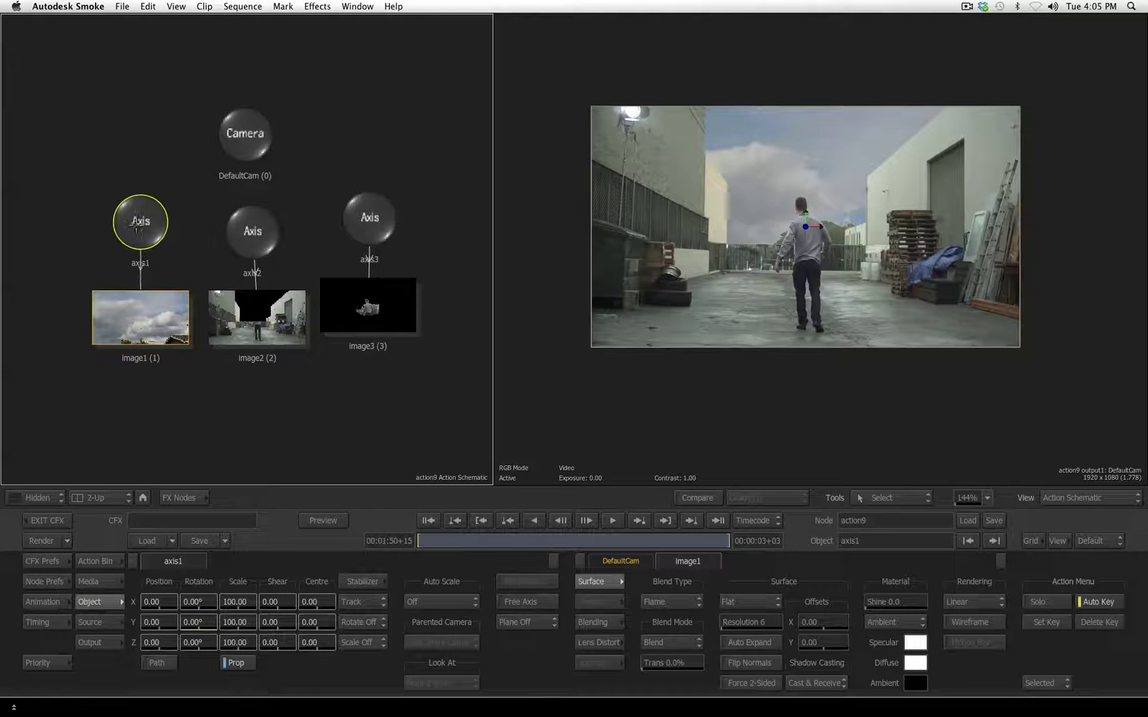
Undo the sky layer's Z push back to 0 and view the layer priority order
{"action": "mouse_move", "coordinate": [155, 650]}
{"action": "left_mouse_down"}
{"action": "mouse_move", "coordinate": [367, 643]}
{"action": "mouse_move", "coordinate": [379, 654]}
{"action": "mouse_move", "coordinate": [301, 668]}
{"action": "left_mouse_up"}
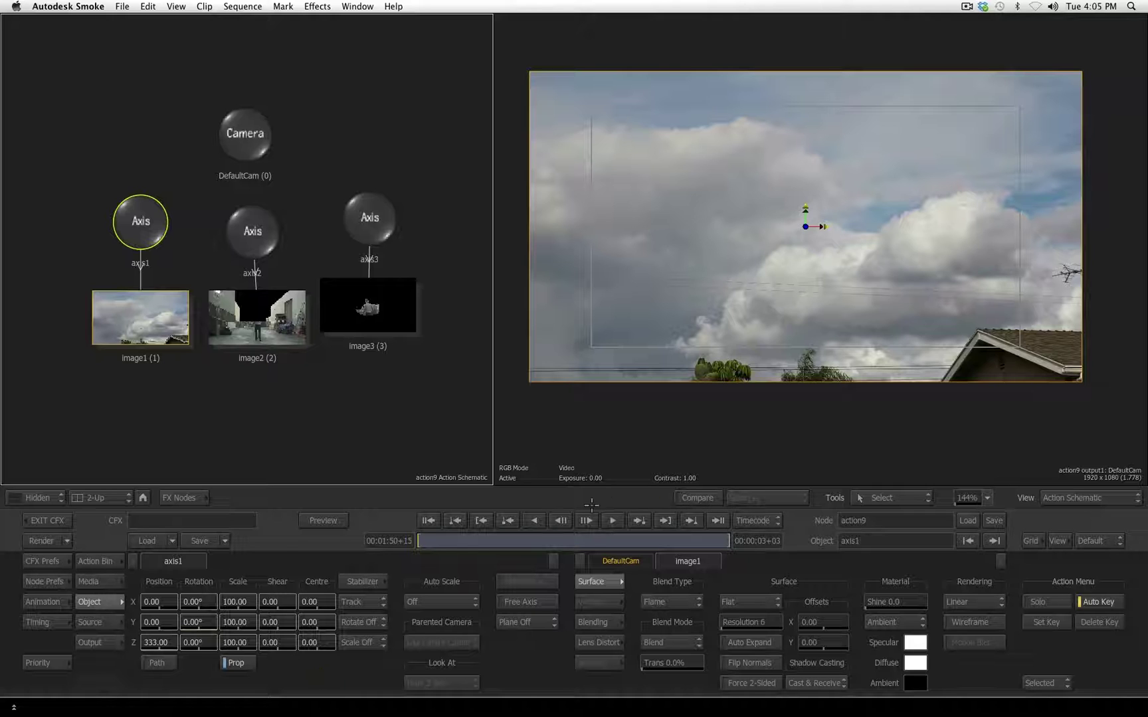
{"action": "key", "text": "ctrl+z"}
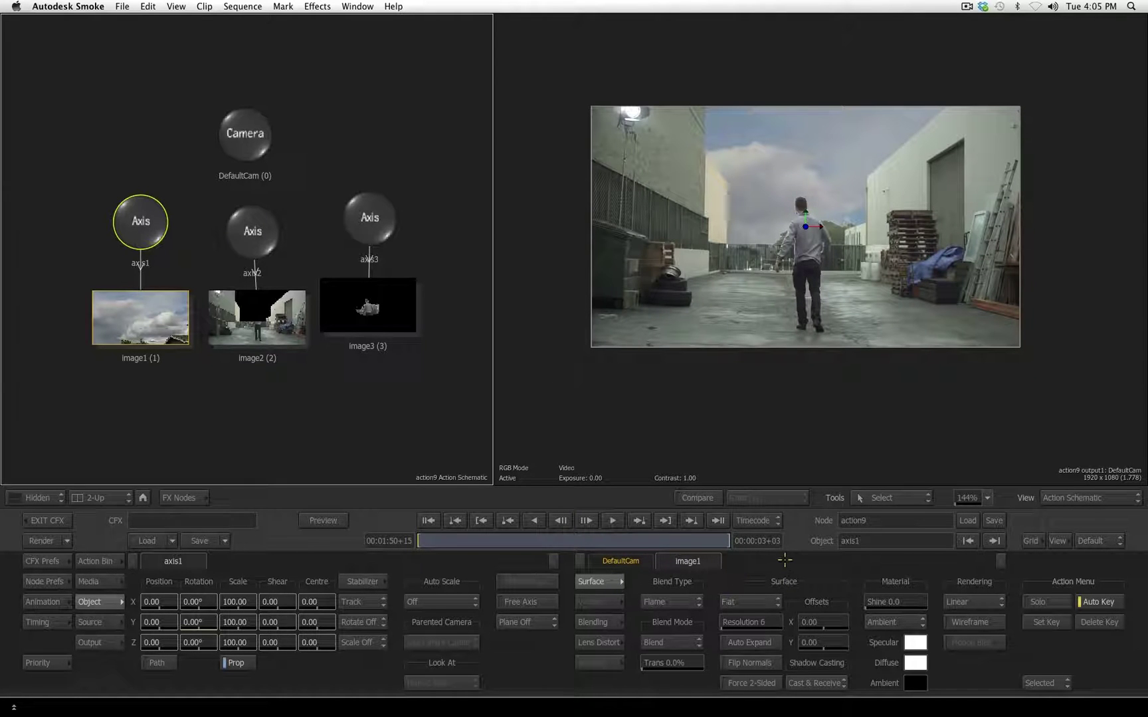
{"action": "left_click", "coordinate": [33, 663]}
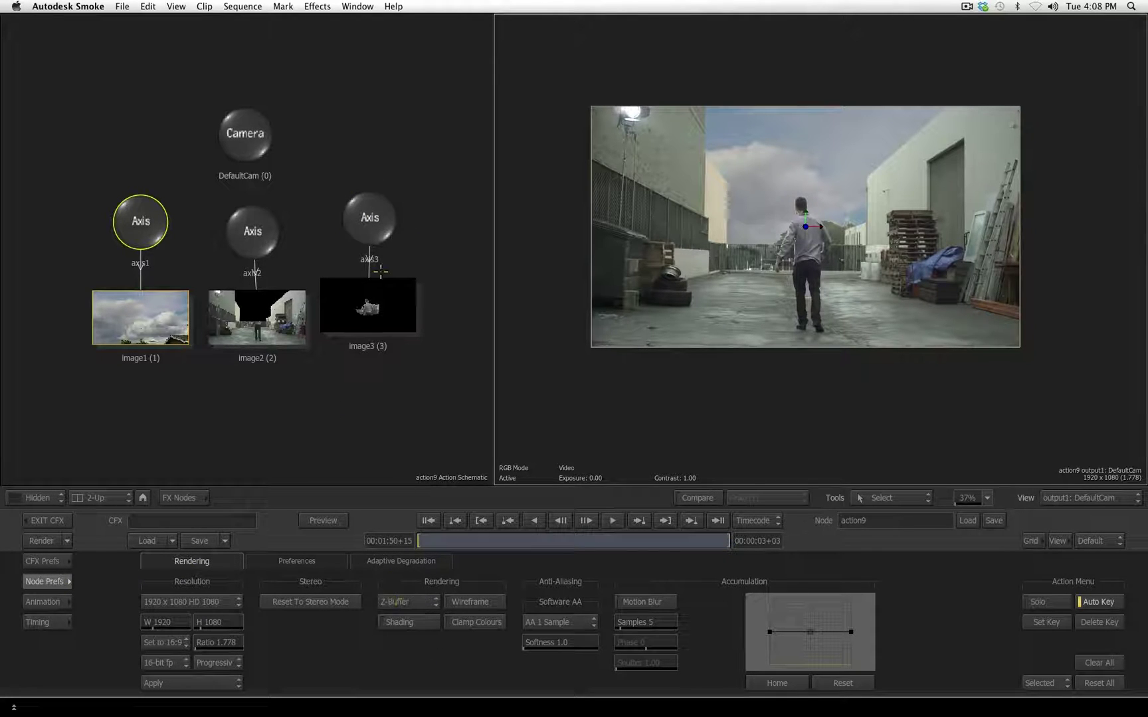
Try tilting the sky image with axis1 Y Rotation, then reset it to 0
{"action": "left_click", "coordinate": [146, 211]}
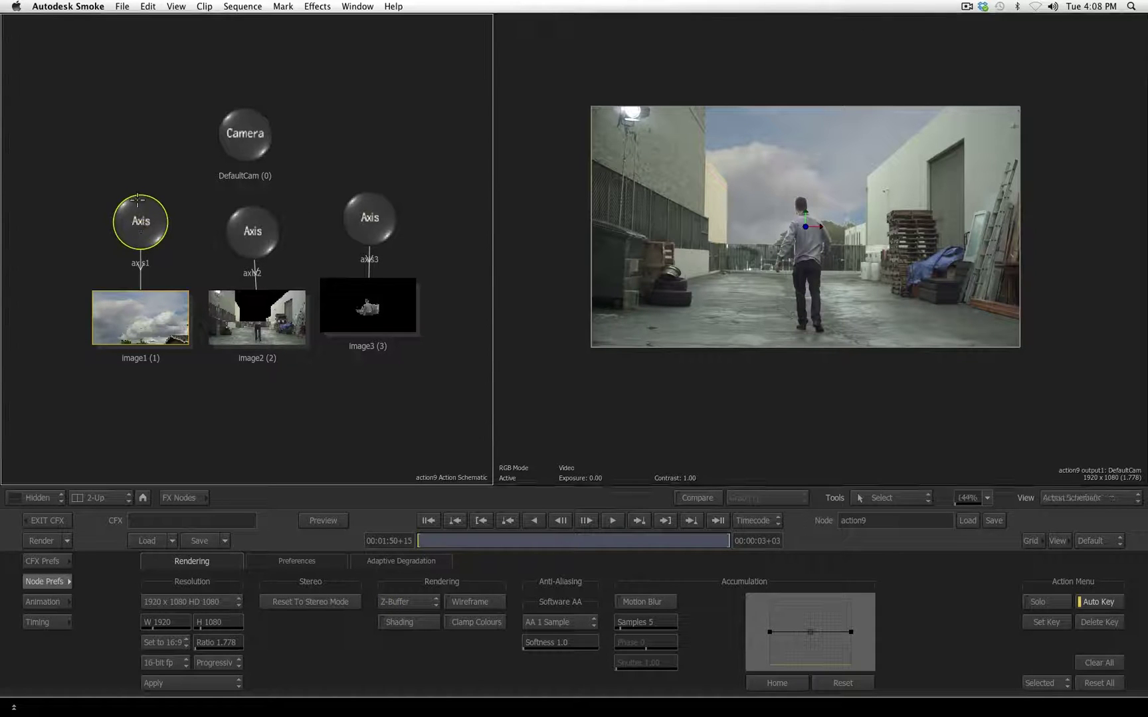
{"action": "left_click_drag", "start_coordinate": [136, 221], "coordinate": [134, 214]}
{"action": "left_click", "coordinate": [44, 580]}
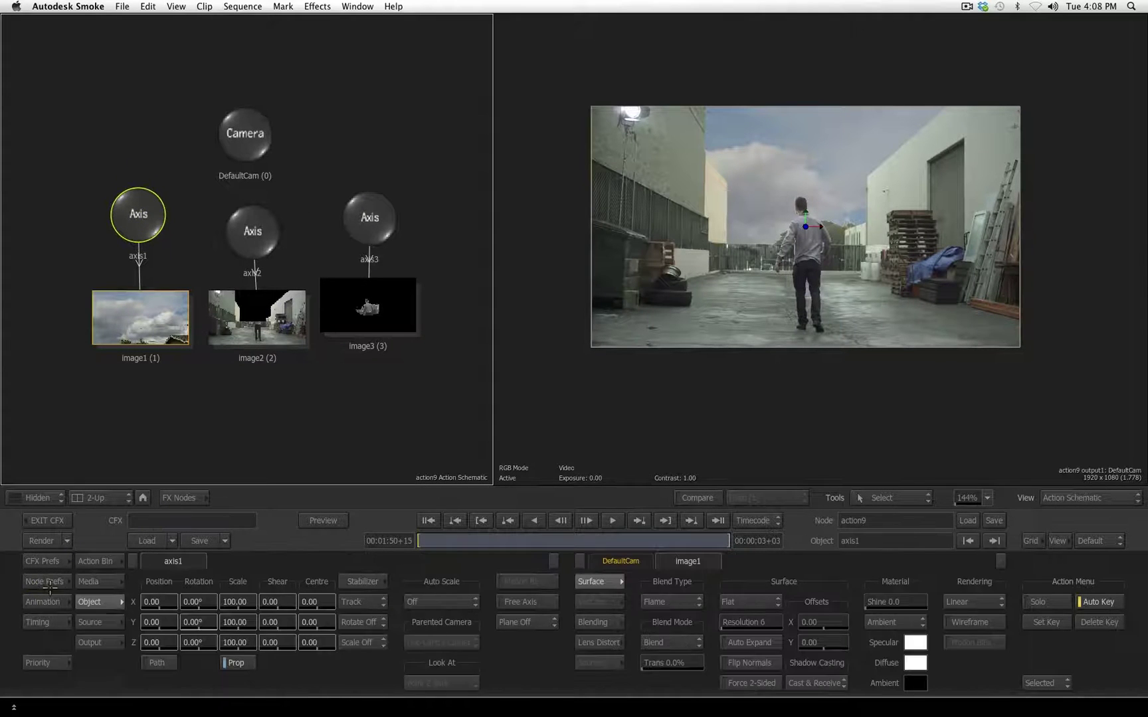
{"action": "left_click_drag", "start_coordinate": [194, 622], "coordinate": [205, 621]}
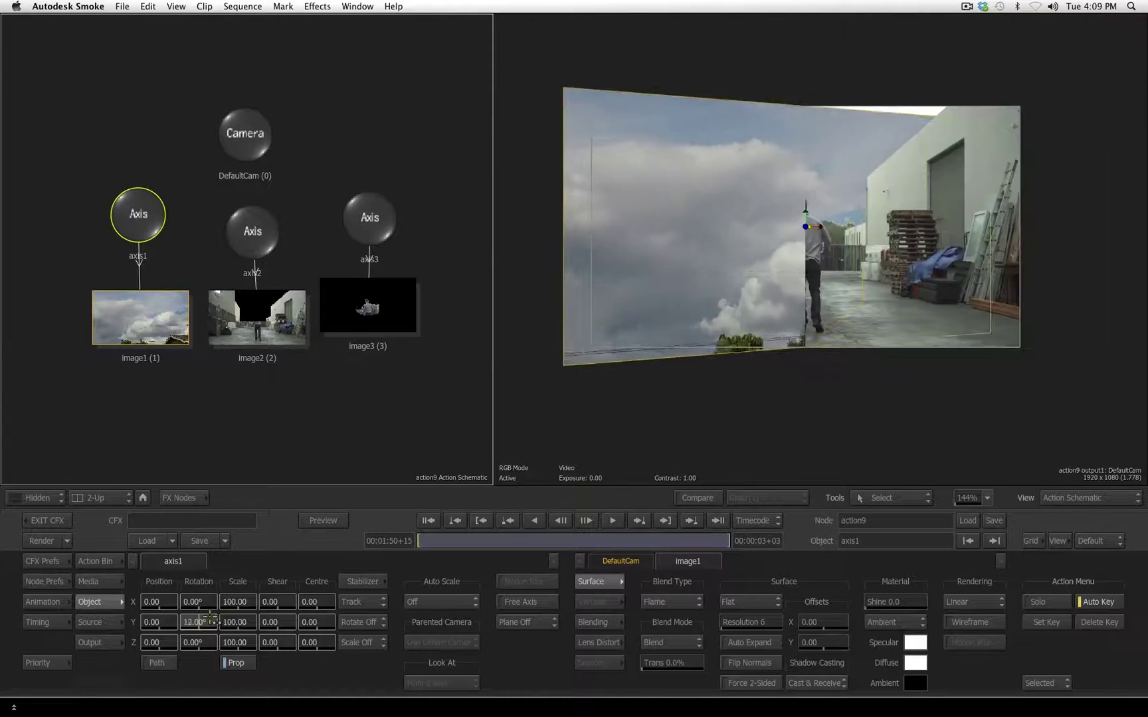
{"action": "left_click_drag", "start_coordinate": [203, 620], "coordinate": [395, 671]}
{"action": "key", "text": "ctrl+z"}
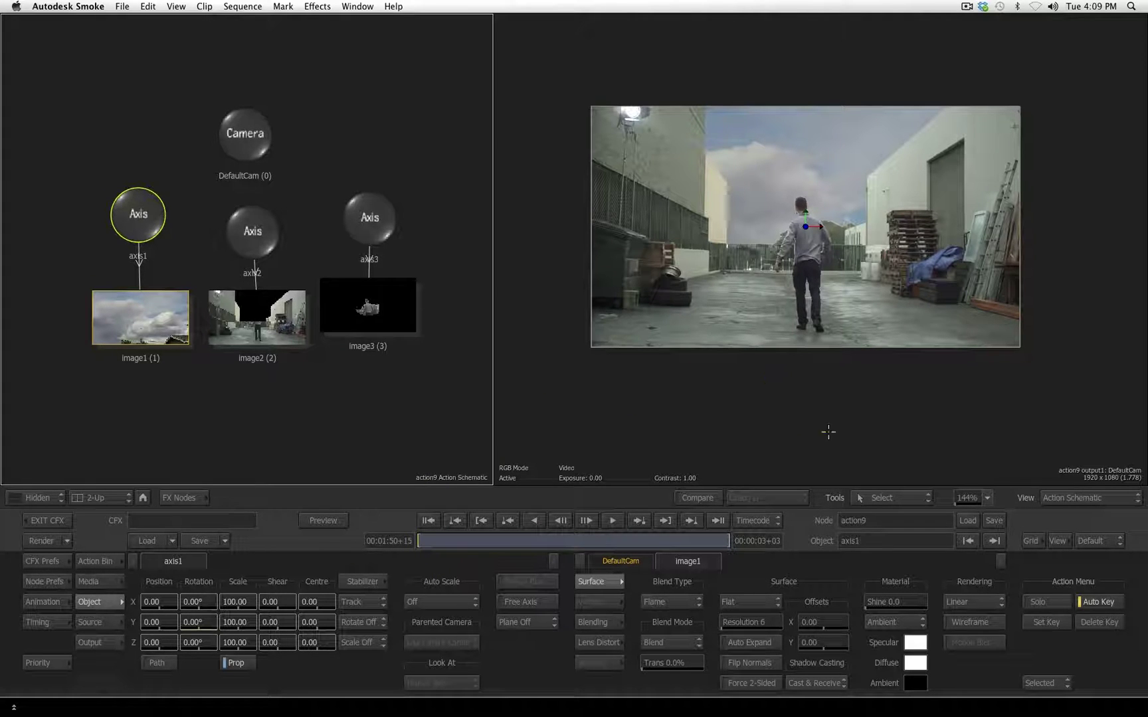
Switch the timeline display from timecode to frame numbers (1 to 75)
{"action": "left_click", "coordinate": [767, 521]}
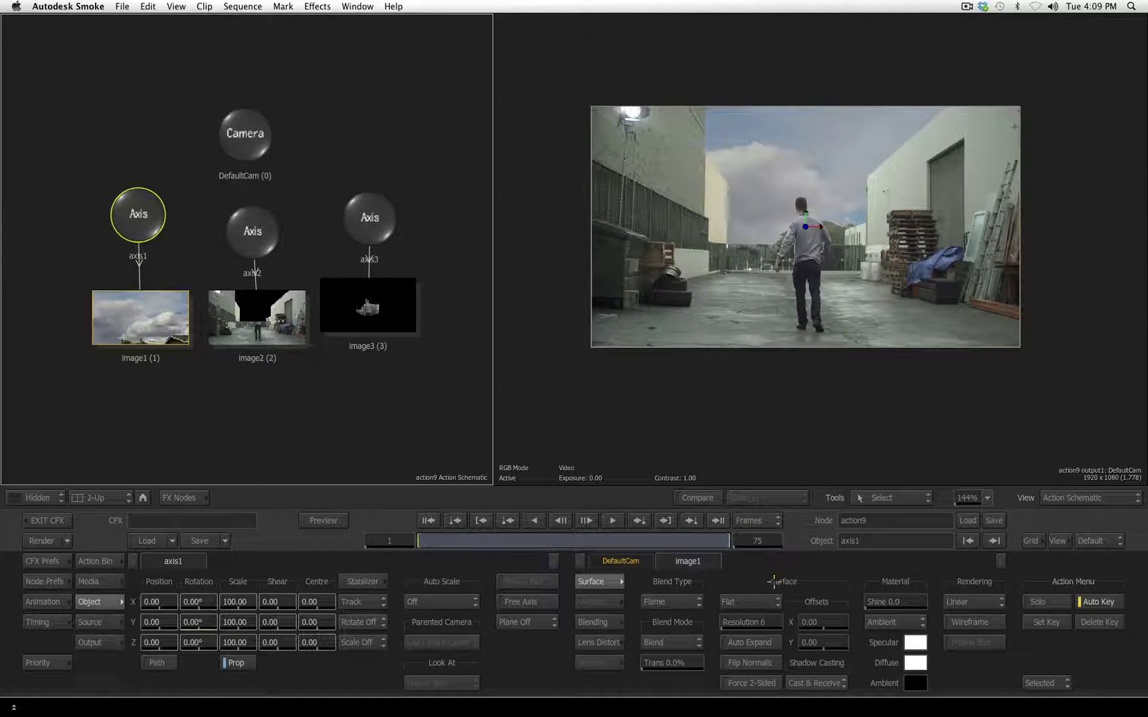
{"action": "left_click", "coordinate": [771, 521]}
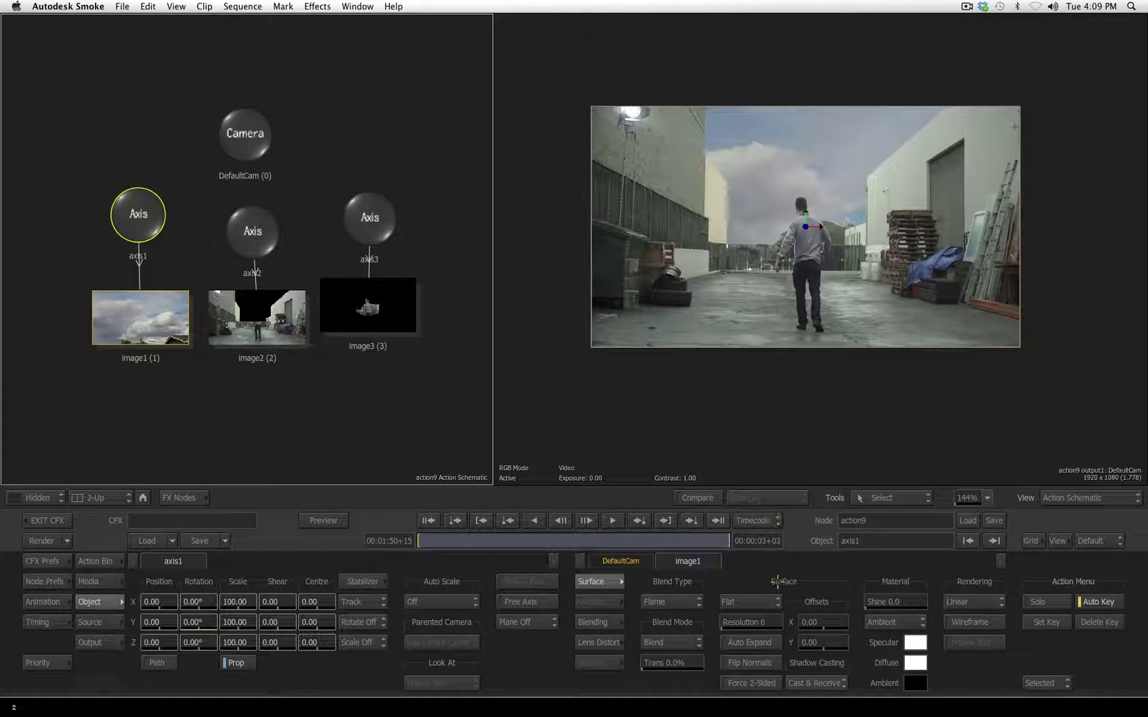
{"action": "left_click", "coordinate": [758, 521]}
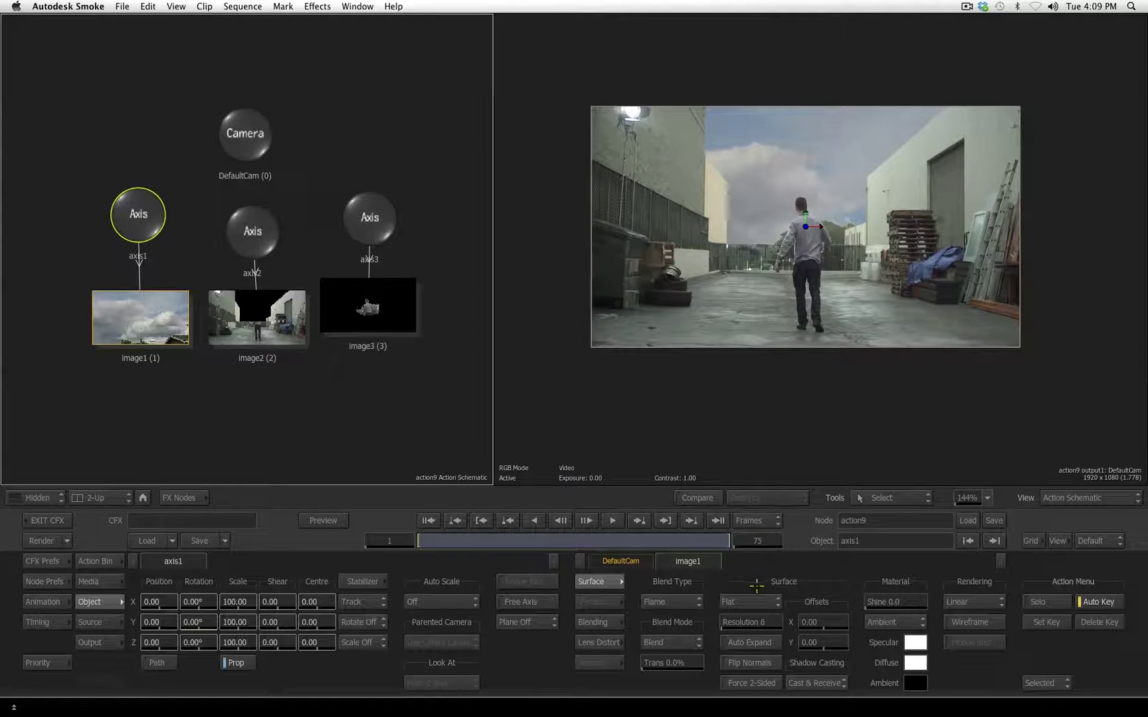
Browse the Action Bin's FX Nodes library of keyers, blur and colour correction
{"action": "left_click", "coordinate": [92, 562]}
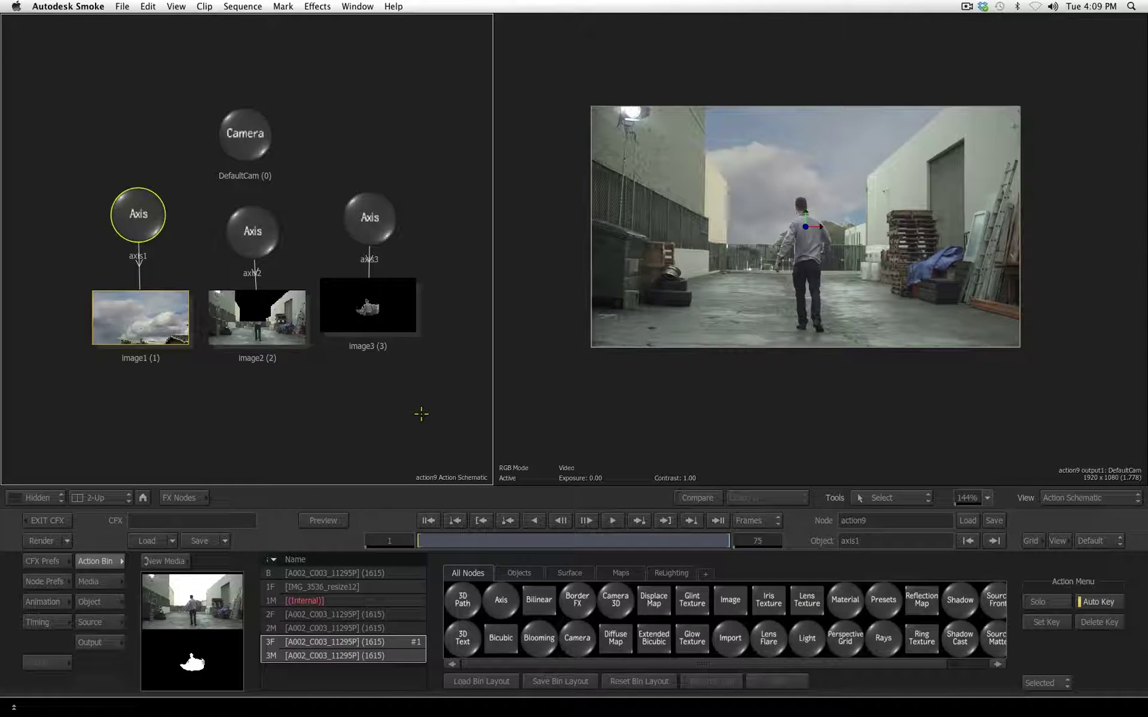
{"action": "left_click", "coordinate": [178, 498]}
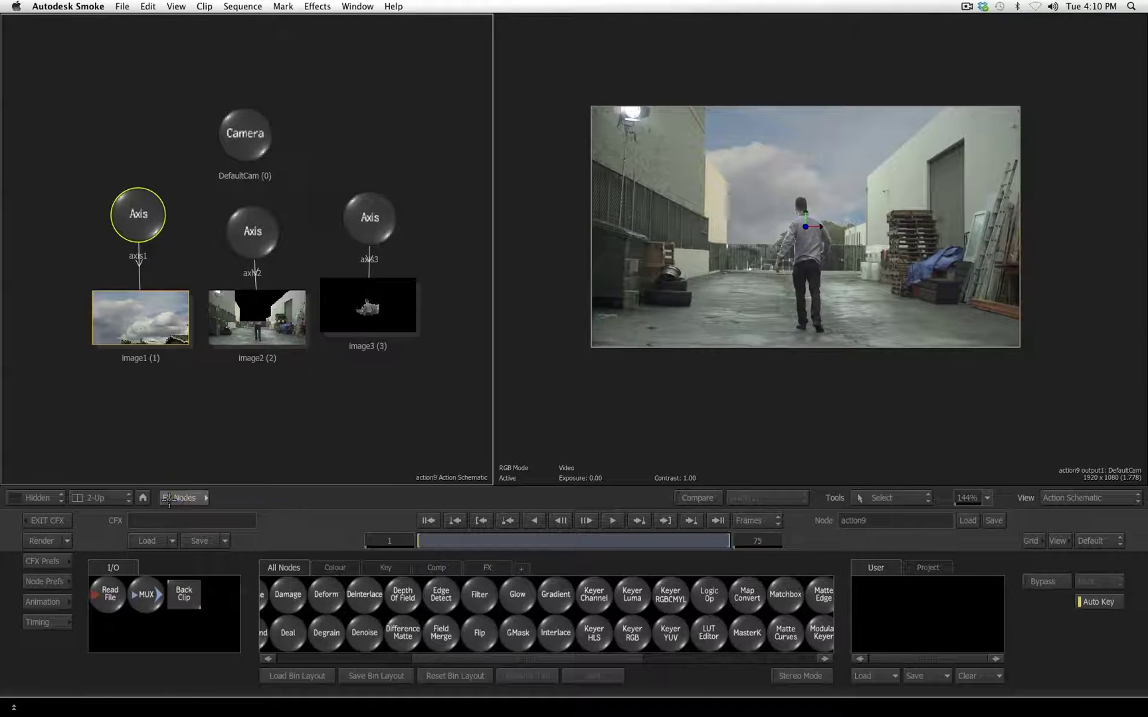
{"action": "mouse_move", "coordinate": [456, 659]}
{"action": "left_mouse_down"}
{"action": "mouse_move", "coordinate": [715, 658]}
{"action": "mouse_move", "coordinate": [458, 658]}
{"action": "left_mouse_up"}
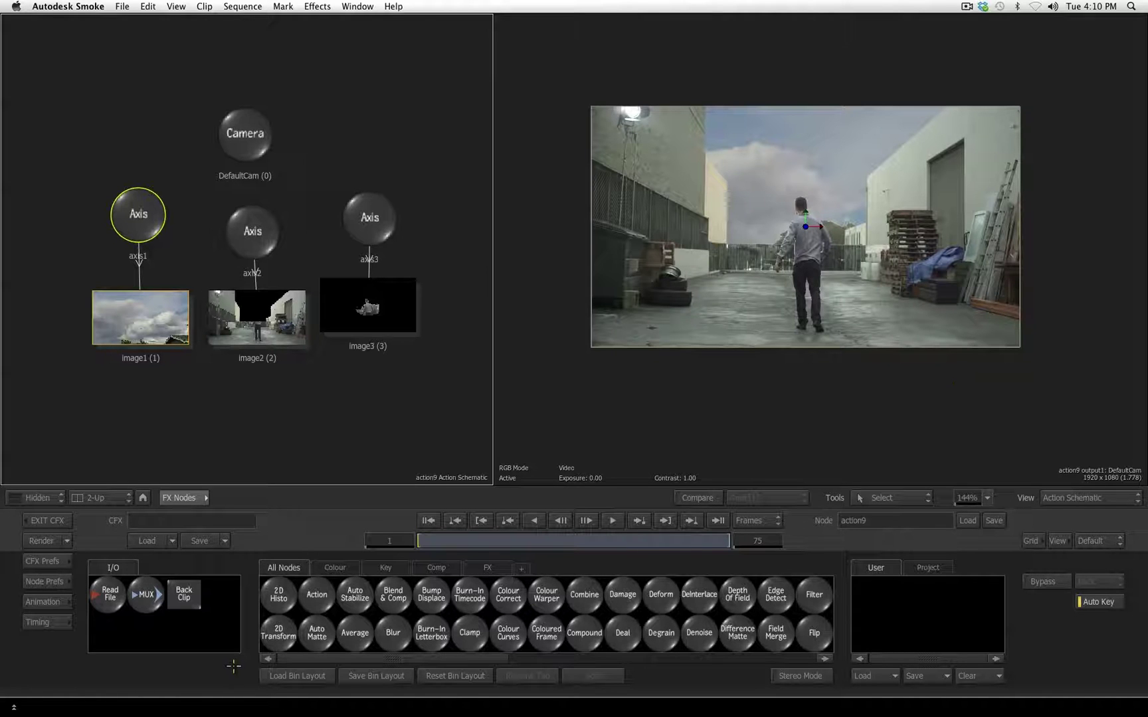
{"action": "key", "text": "F4"}
Switch back to the Action node library and pick up the 3D Text node
{"action": "left_click", "coordinate": [169, 498]}
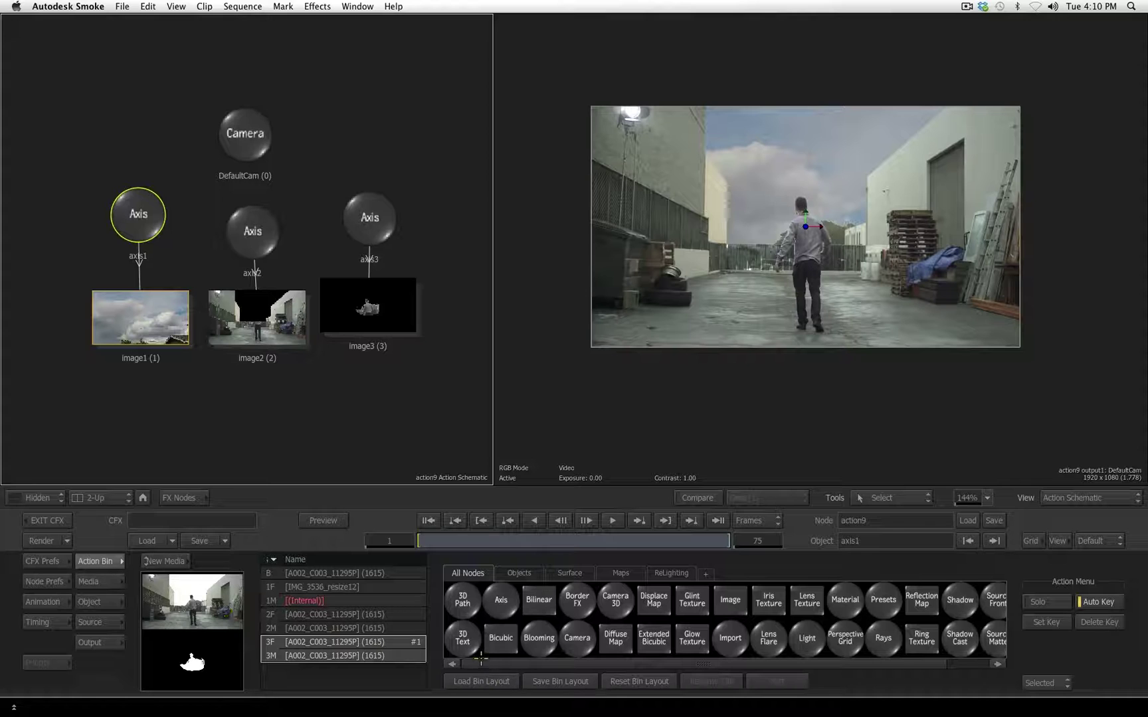
{"action": "left_click_drag", "start_coordinate": [481, 660], "coordinate": [423, 678]}
{"action": "left_click", "coordinate": [620, 621]}
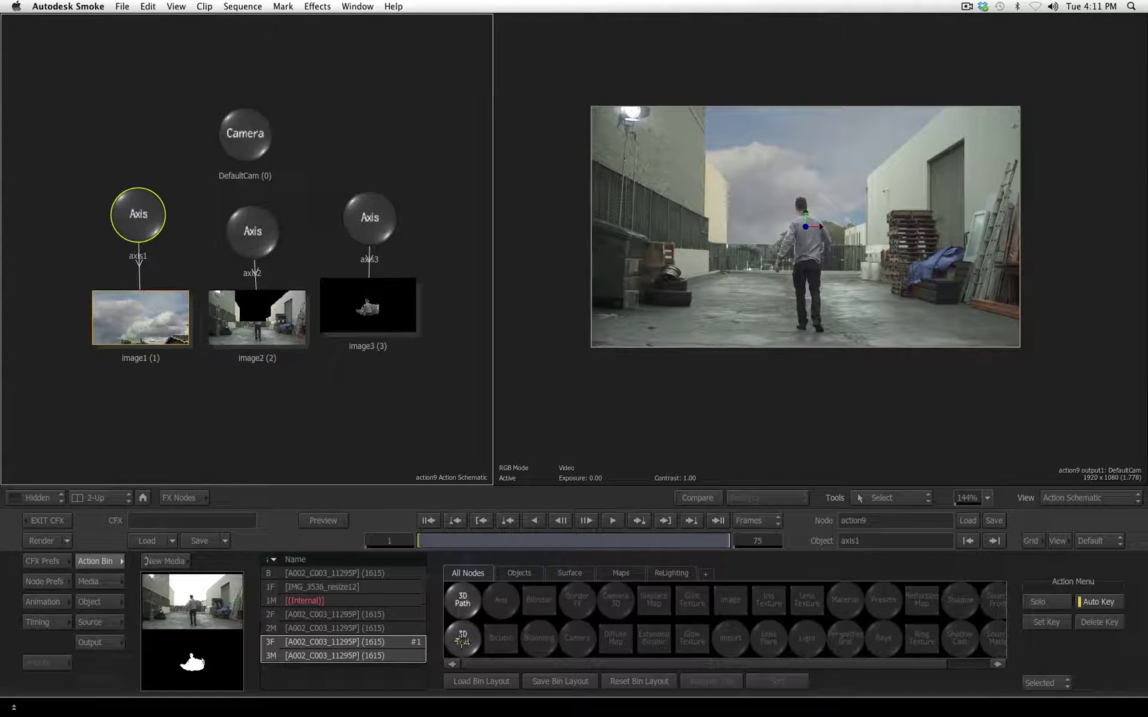
Drop a 3D Text node into the schematic, creating text1 on axis4, and check its layer priority
{"action": "left_click_drag", "start_coordinate": [470, 630], "coordinate": [454, 292]}
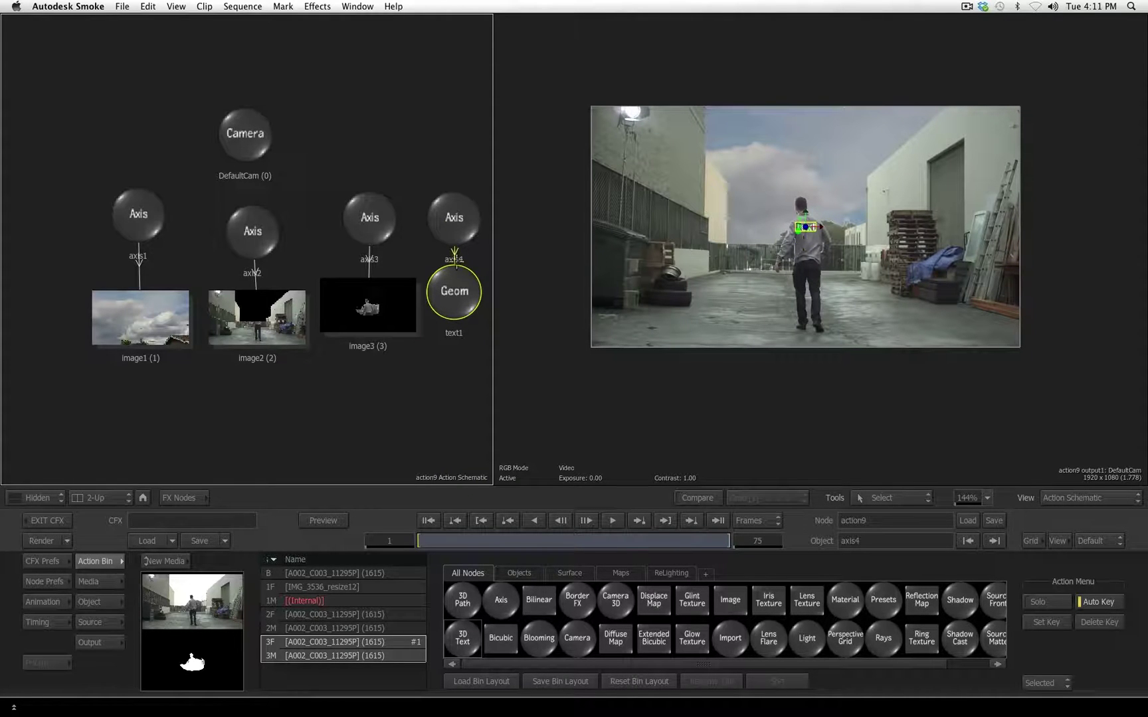
{"action": "left_click", "coordinate": [99, 602]}
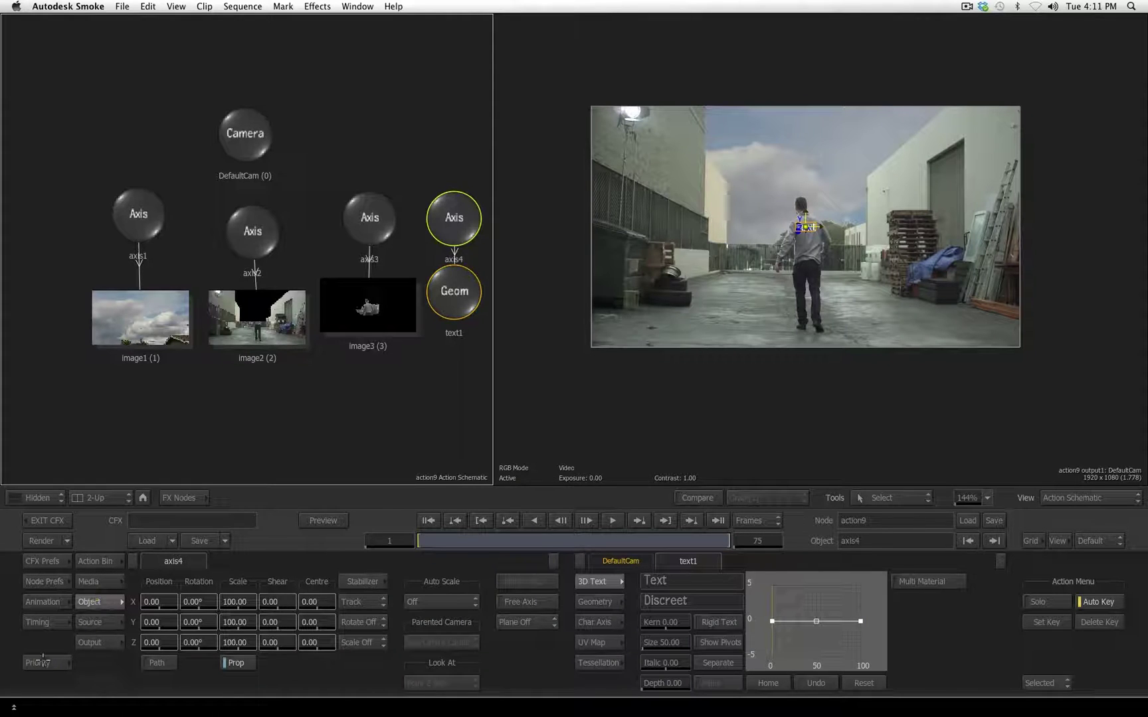
{"action": "left_click", "coordinate": [47, 663]}
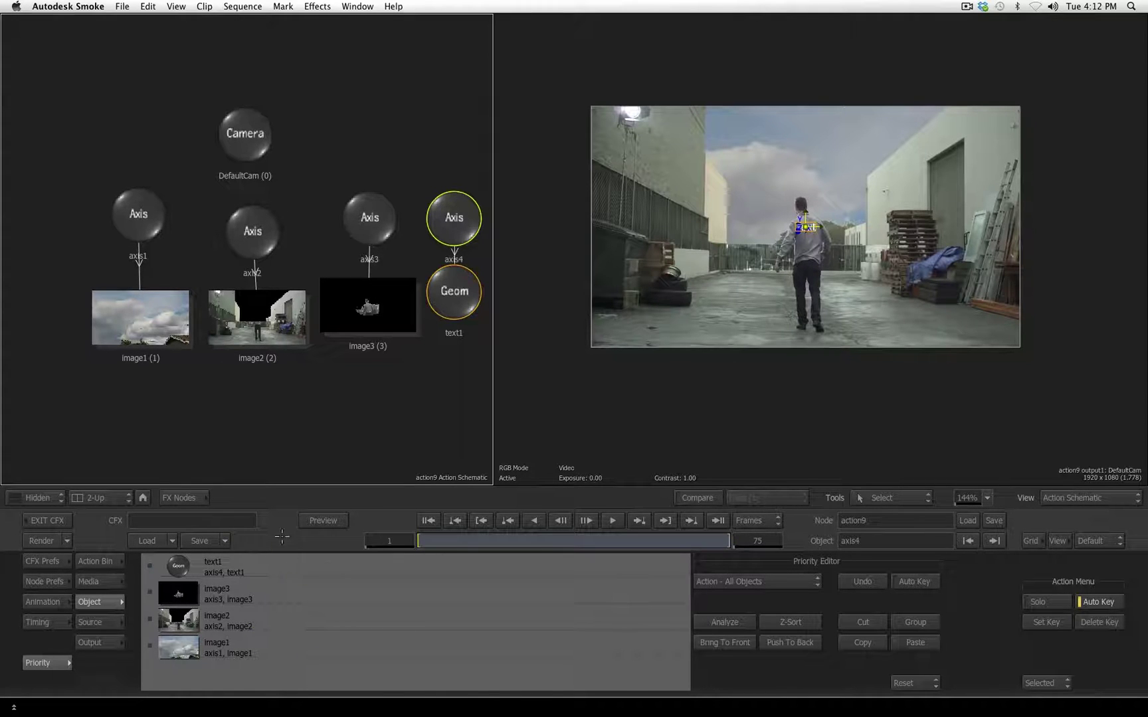
{"action": "left_click", "coordinate": [37, 664]}
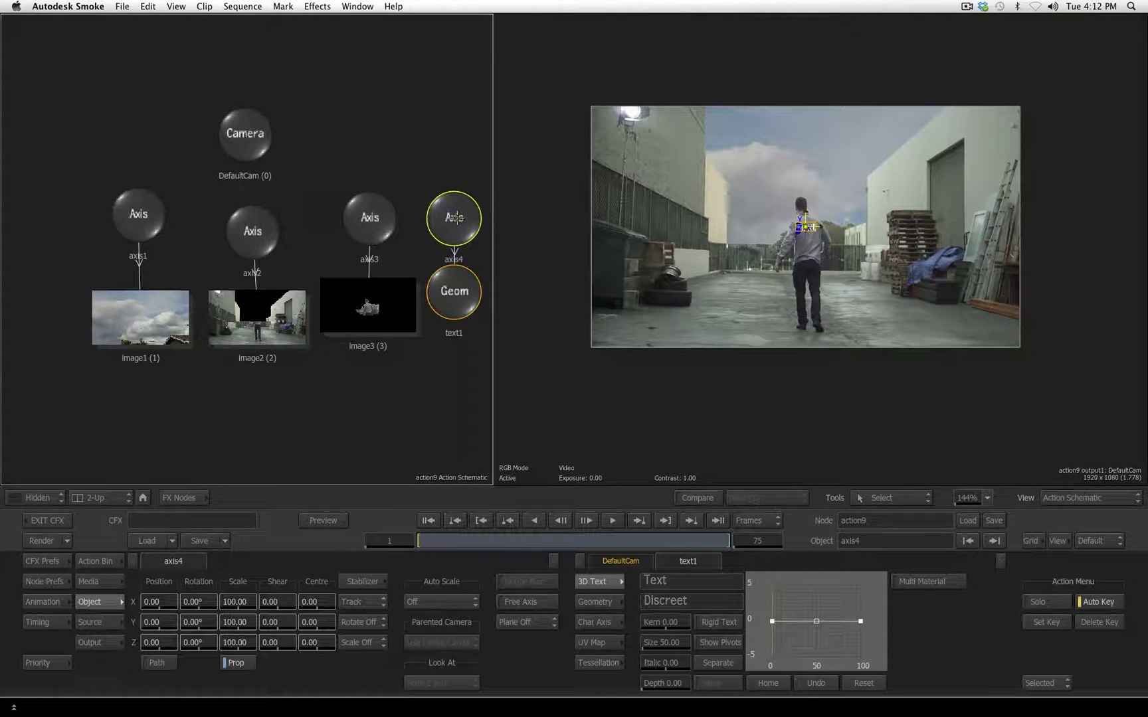
Reposition the axis4 node in the Action schematic
{"action": "left_click_drag", "start_coordinate": [457, 233], "coordinate": [471, 136]}
{"action": "left_click", "coordinate": [453, 293]}
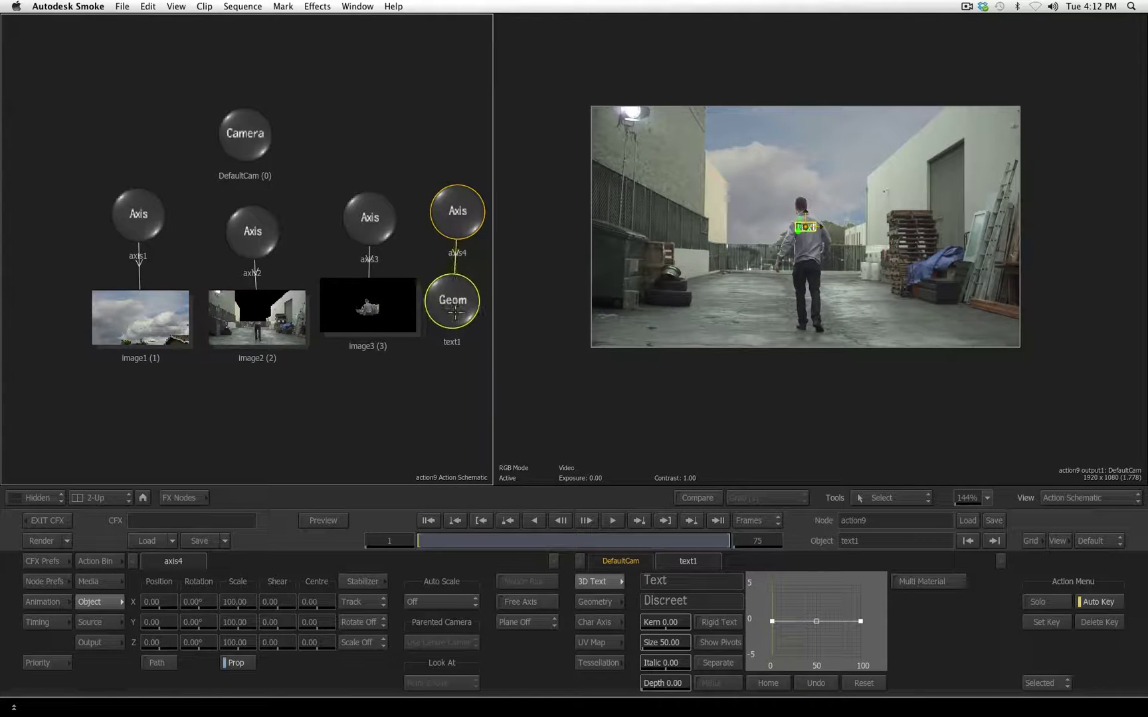
{"action": "left_click", "coordinate": [452, 211]}
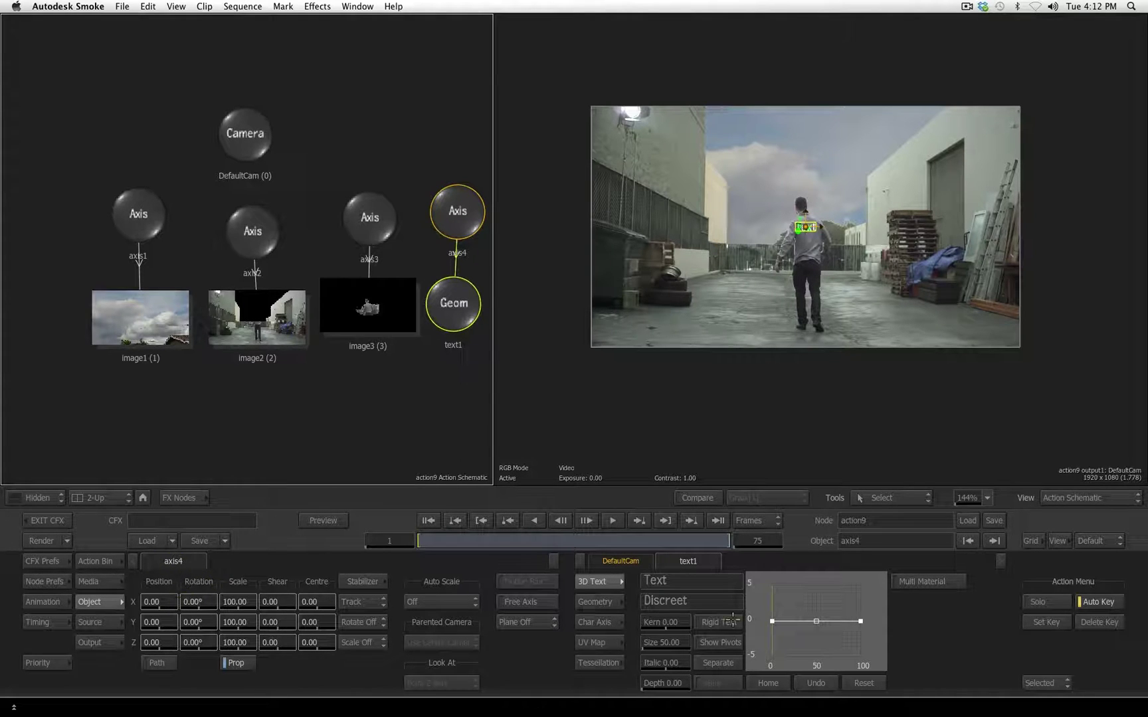
{"action": "left_click_drag", "start_coordinate": [450, 201], "coordinate": [445, 210]}
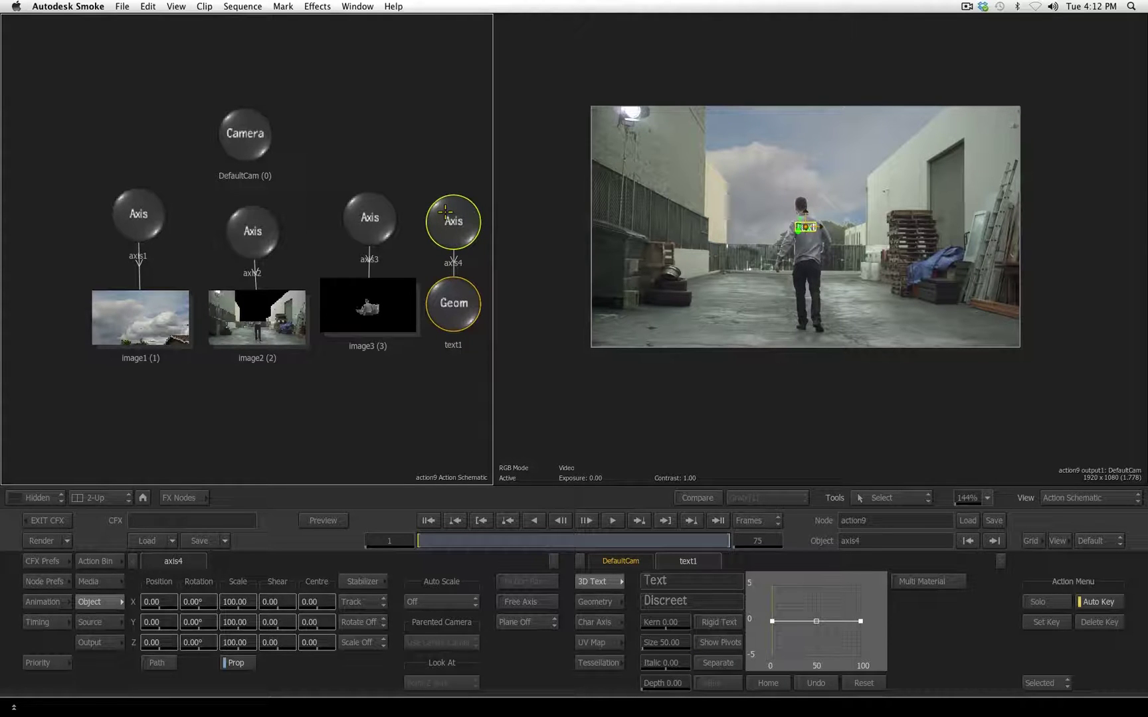
{"action": "left_click_drag", "start_coordinate": [454, 219], "coordinate": [454, 214]}
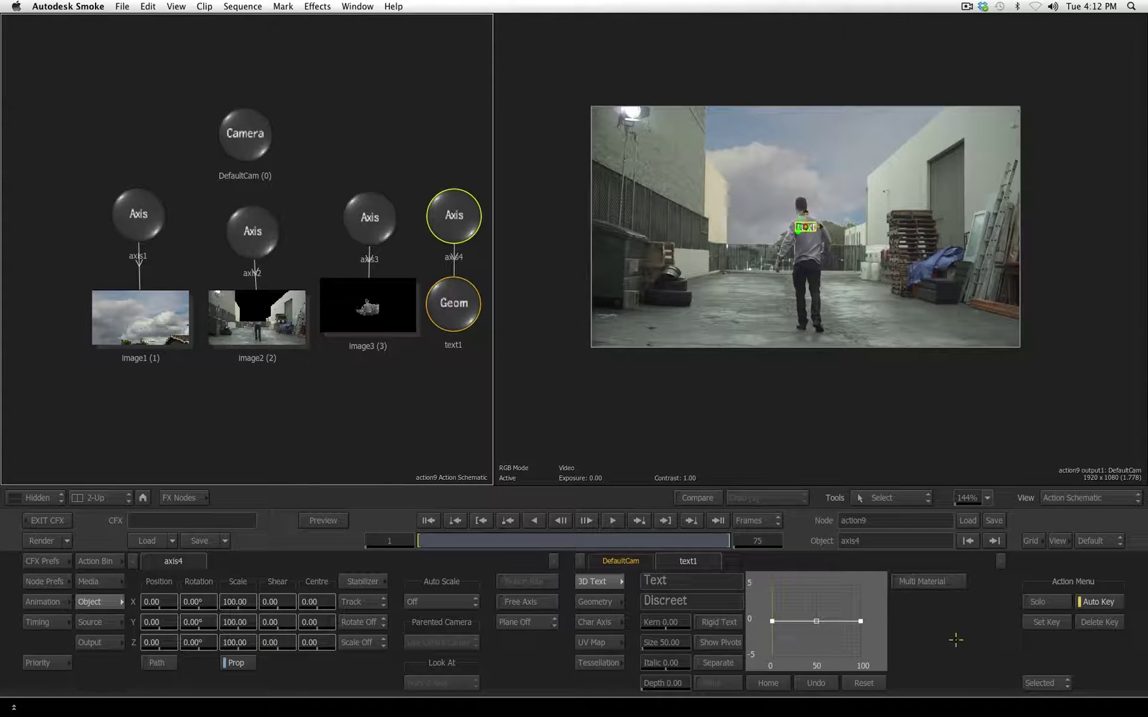
Inspect the camera and axis3 nodes, ending on text1's 3D Text settings with default 'Text'
{"action": "left_click", "coordinate": [395, 310]}
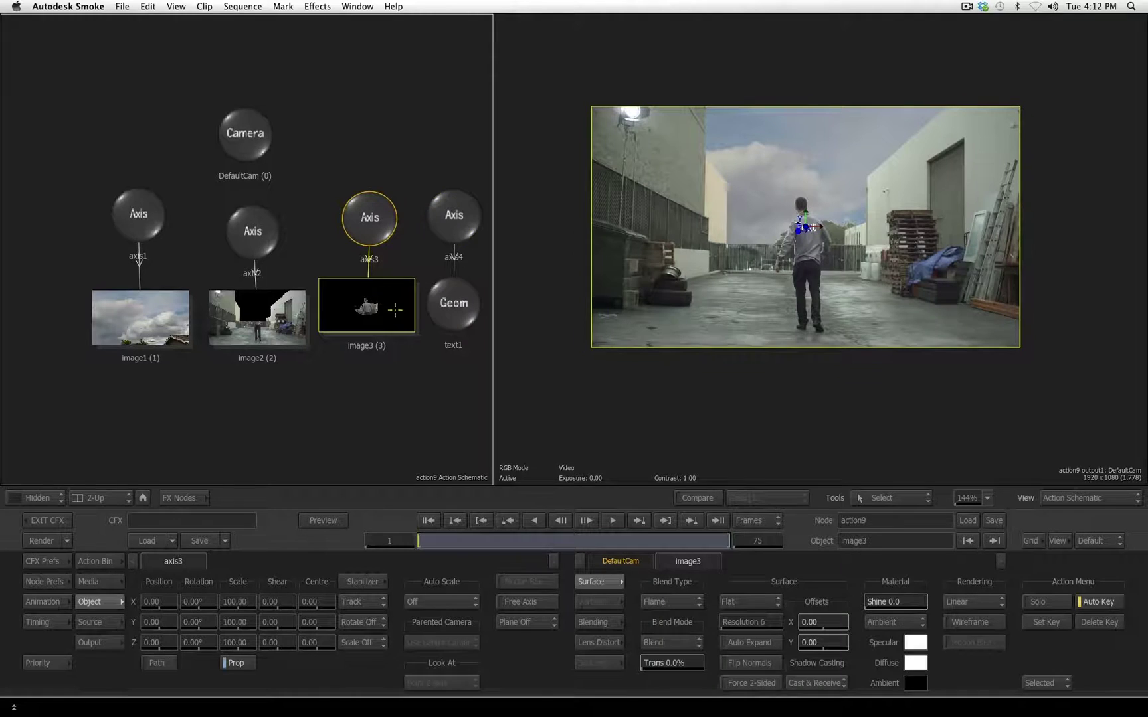
{"action": "left_click", "coordinate": [462, 292]}
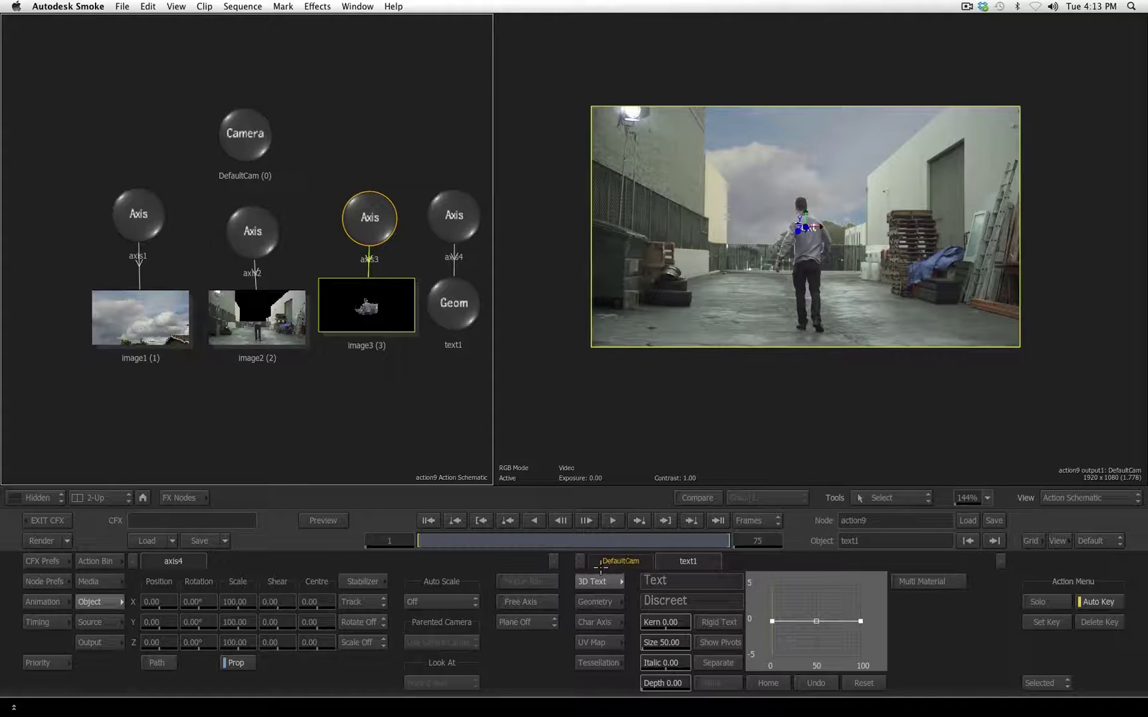
{"action": "left_click", "coordinate": [608, 562]}
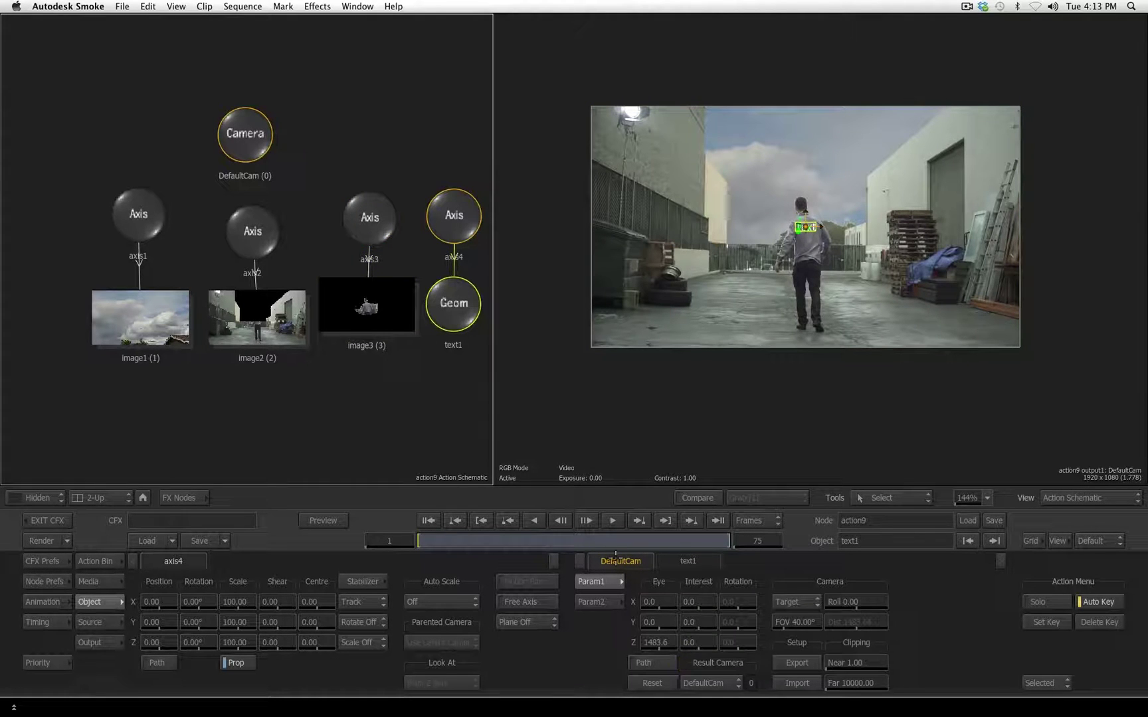
{"action": "left_click_drag", "start_coordinate": [244, 115], "coordinate": [251, 97]}
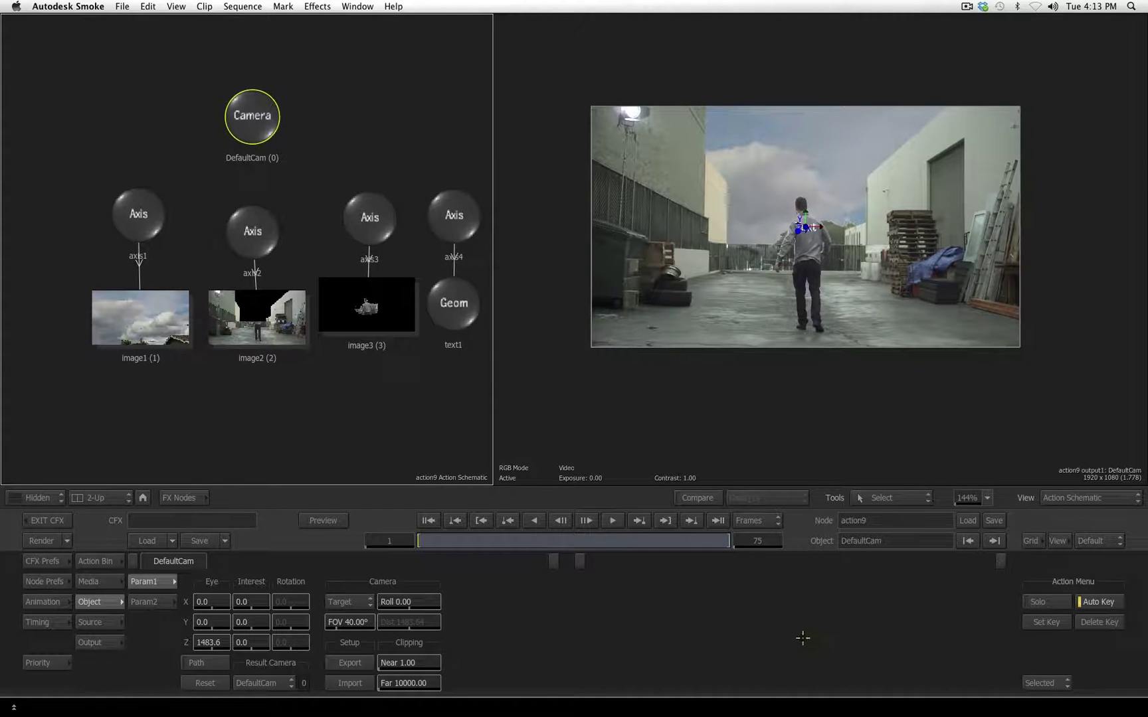
{"action": "left_click", "coordinate": [454, 306]}
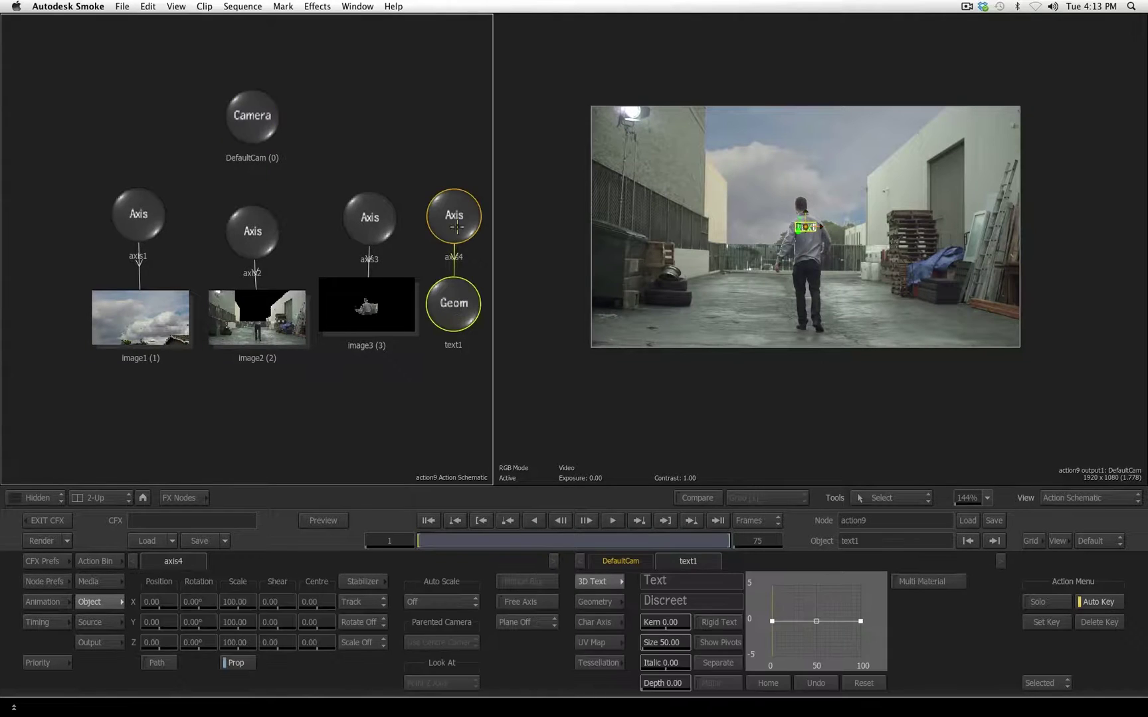
{"action": "left_click", "coordinate": [371, 215]}
{"action": "left_click", "coordinate": [454, 304]}
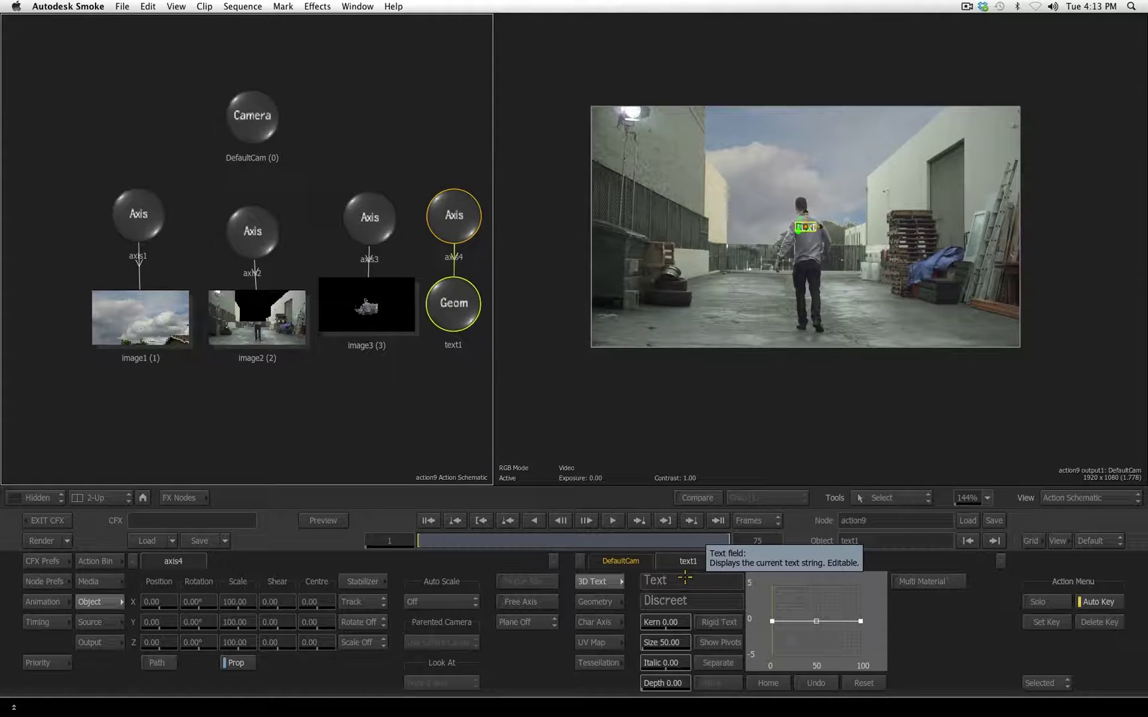
Replace the text string 'Text' with 'FIX IT IN POST' and bring up the font library
{"action": "left_click", "coordinate": [686, 577]}
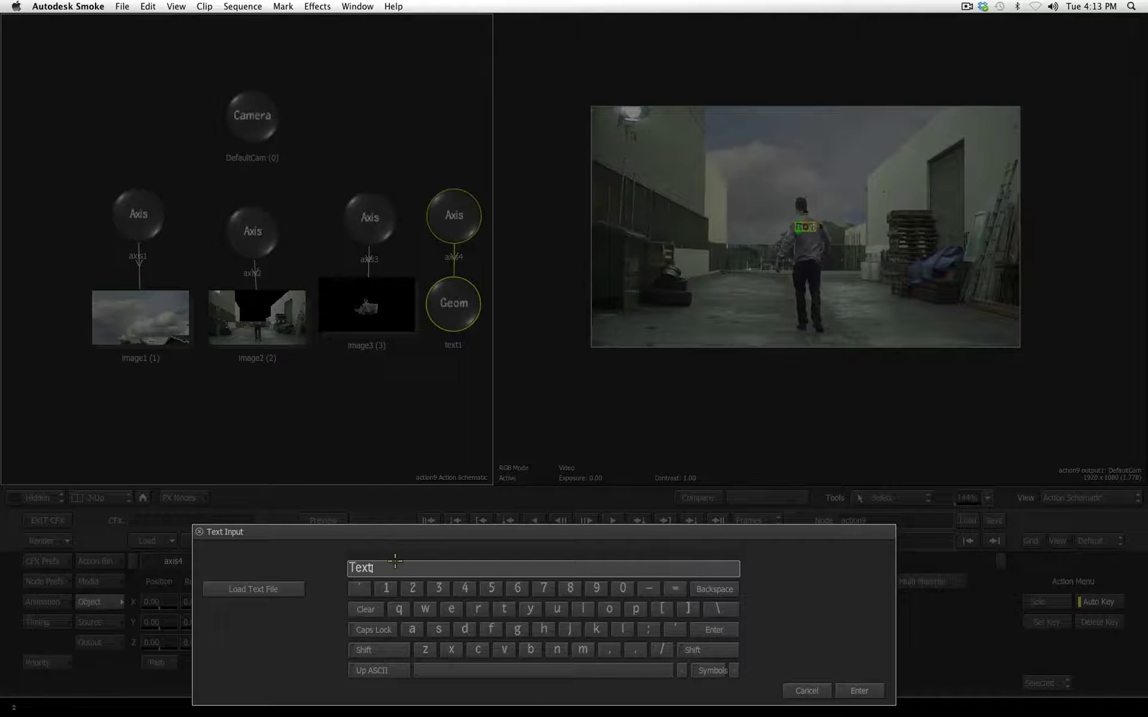
{"action": "left_click_drag", "start_coordinate": [395, 561], "coordinate": [346, 562]}
{"action": "type", "text": "Fl"}
{"action": "type", "text": " IN POST"}
{"action": "left_click", "coordinate": [858, 691]}
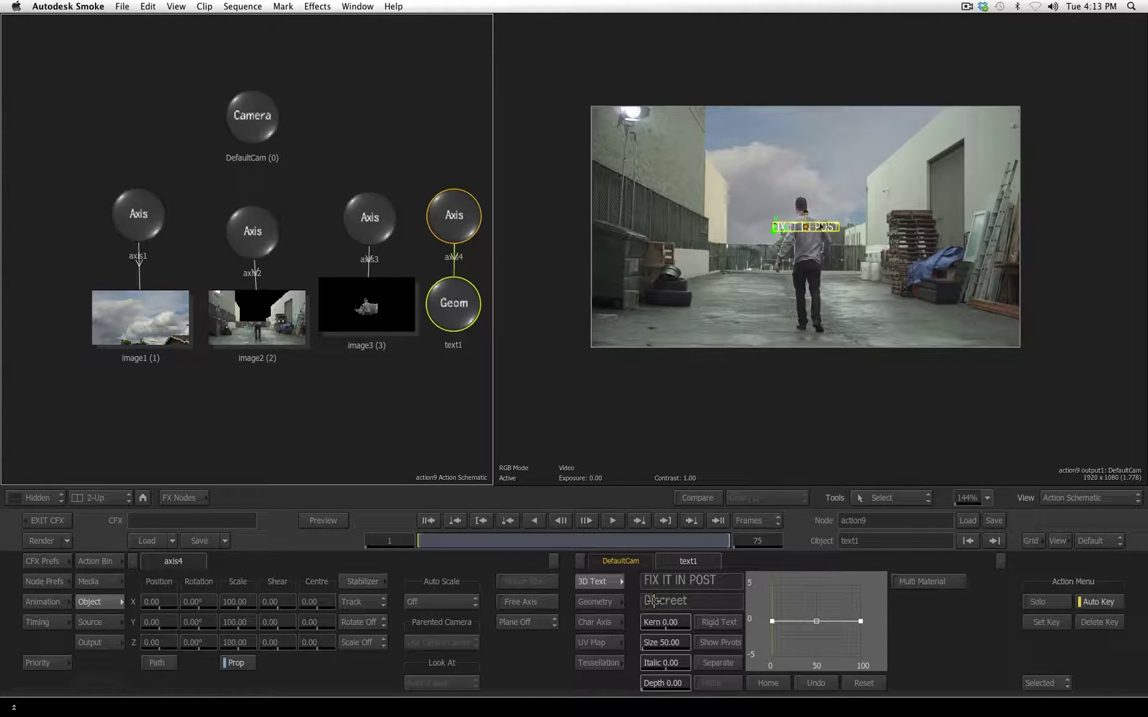
{"action": "left_click", "coordinate": [699, 600]}
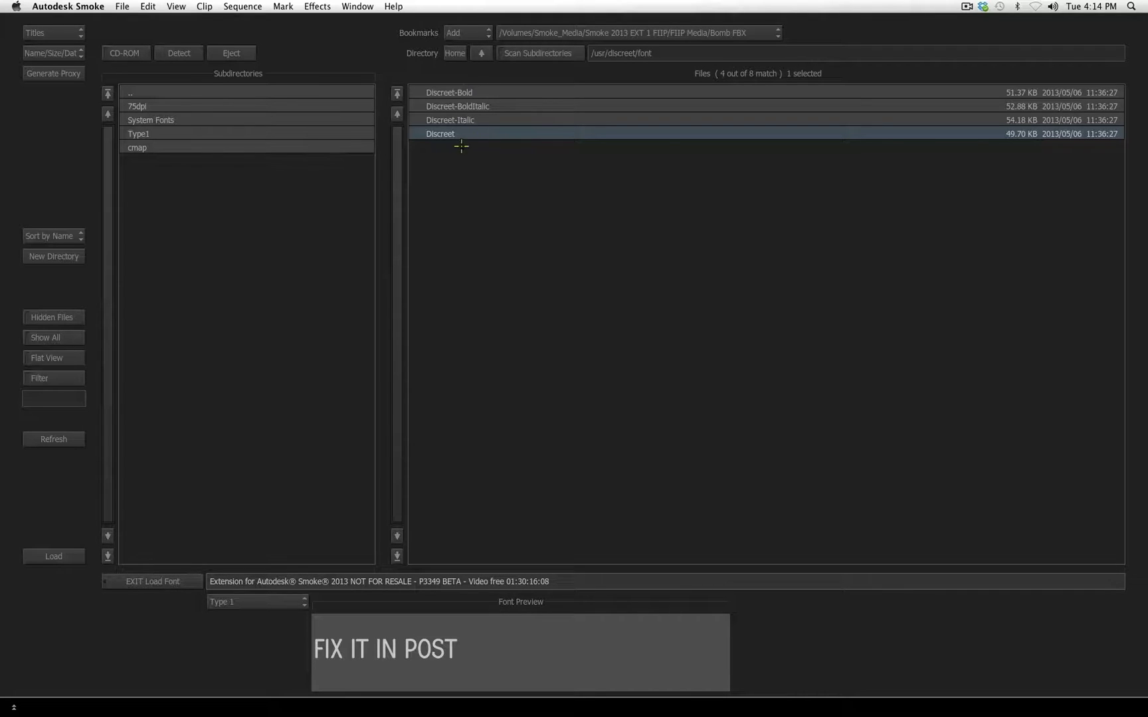
Toggle the font browser between proxy thumbnails and list, then open System Fonts
{"action": "left_click", "coordinate": [37, 33]}
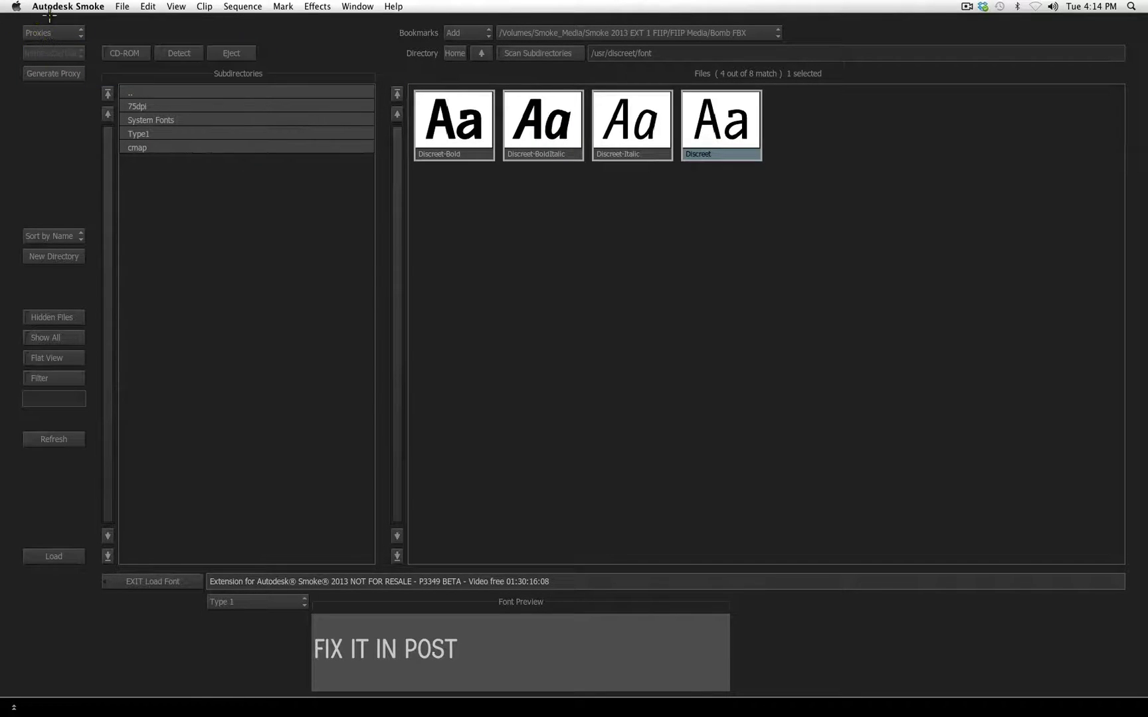
{"action": "left_click", "coordinate": [58, 34]}
{"action": "left_click", "coordinate": [74, 33]}
{"action": "left_click", "coordinate": [58, 32]}
{"action": "left_click", "coordinate": [157, 119]}
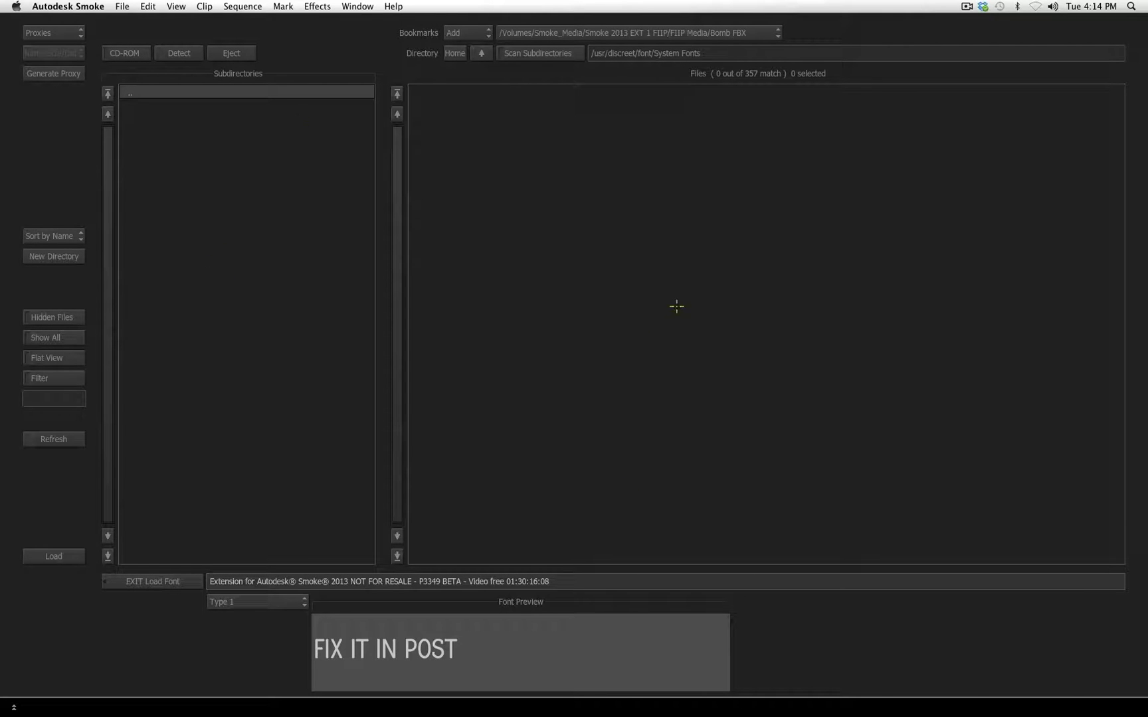
Filter fonts by TrueType, OpenType and Auto, preview Arial Black, then exit keeping Discreet
{"action": "left_click", "coordinate": [259, 602]}
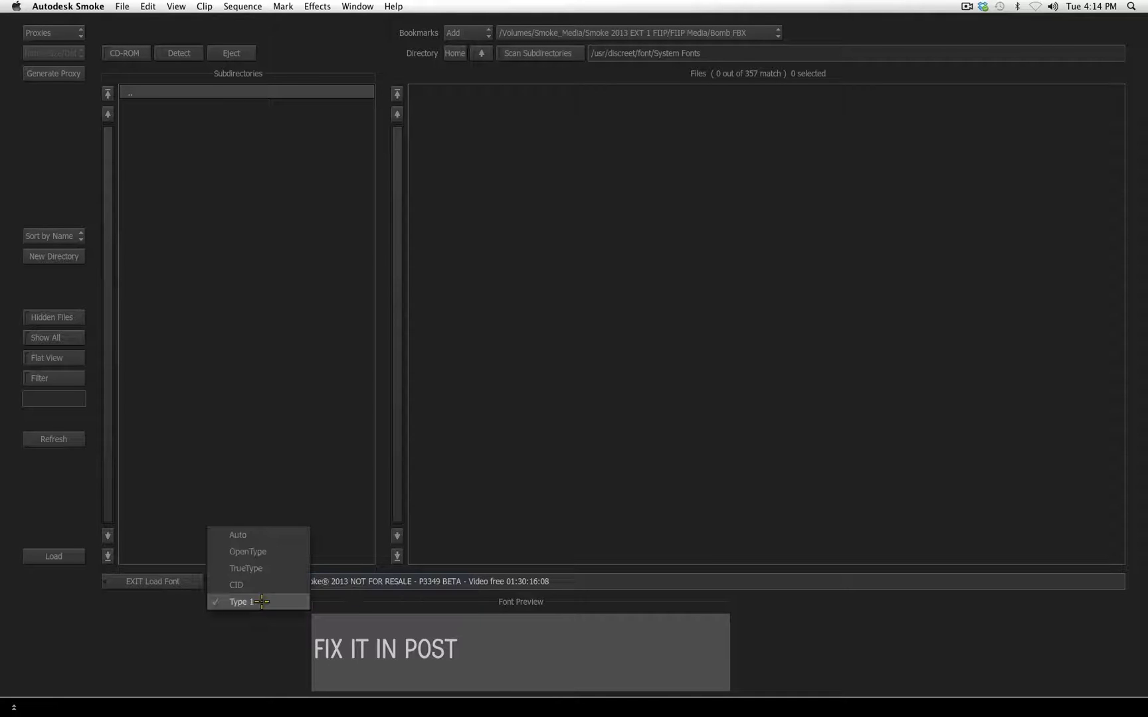
{"action": "left_click", "coordinate": [266, 569]}
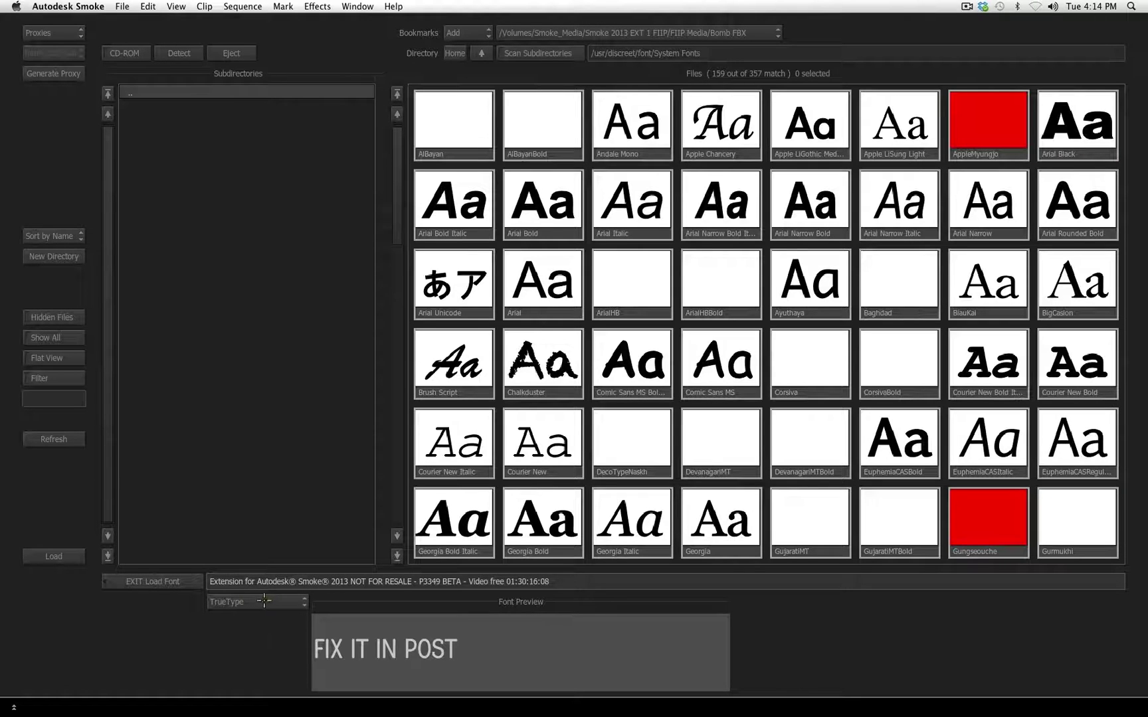
{"action": "left_click", "coordinate": [266, 602]}
{"action": "left_click", "coordinate": [270, 585]}
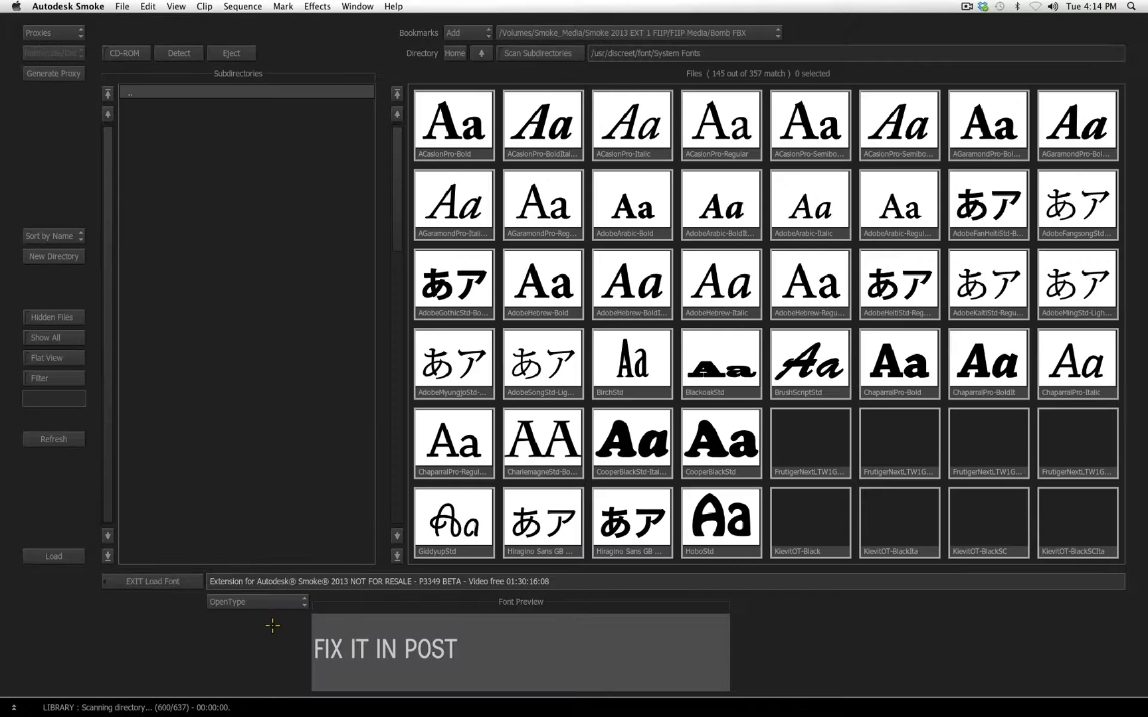
{"action": "left_click", "coordinate": [241, 602]}
{"action": "left_click", "coordinate": [259, 584]}
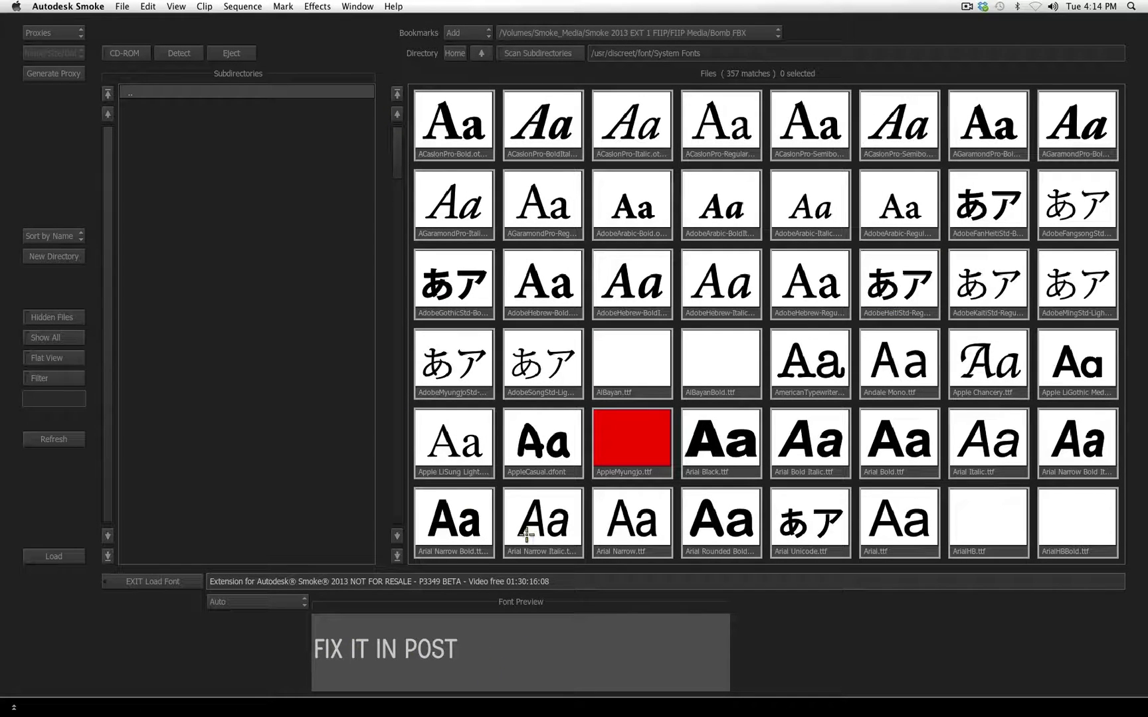
{"action": "left_click", "coordinate": [704, 473]}
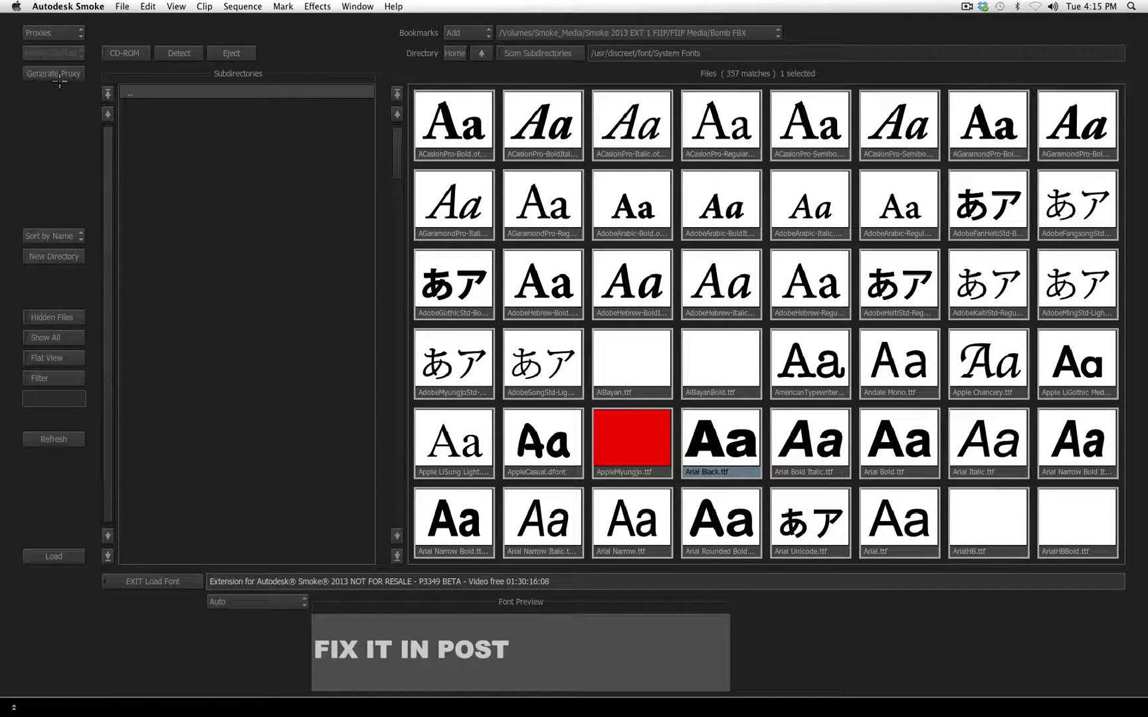
{"action": "left_click", "coordinate": [141, 582]}
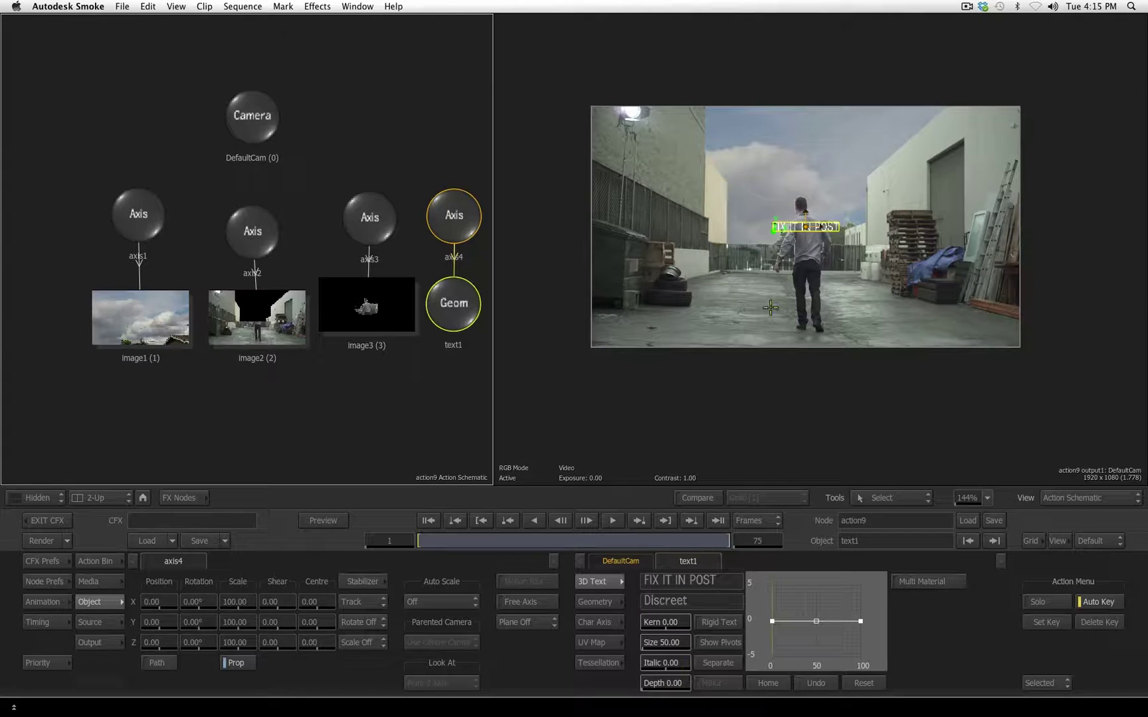
Scrub text1's Size up to about 173, then enter exactly 200 in the calculator
{"action": "left_click_drag", "start_coordinate": [680, 642], "coordinate": [751, 645]}
{"action": "left_click", "coordinate": [667, 642]}
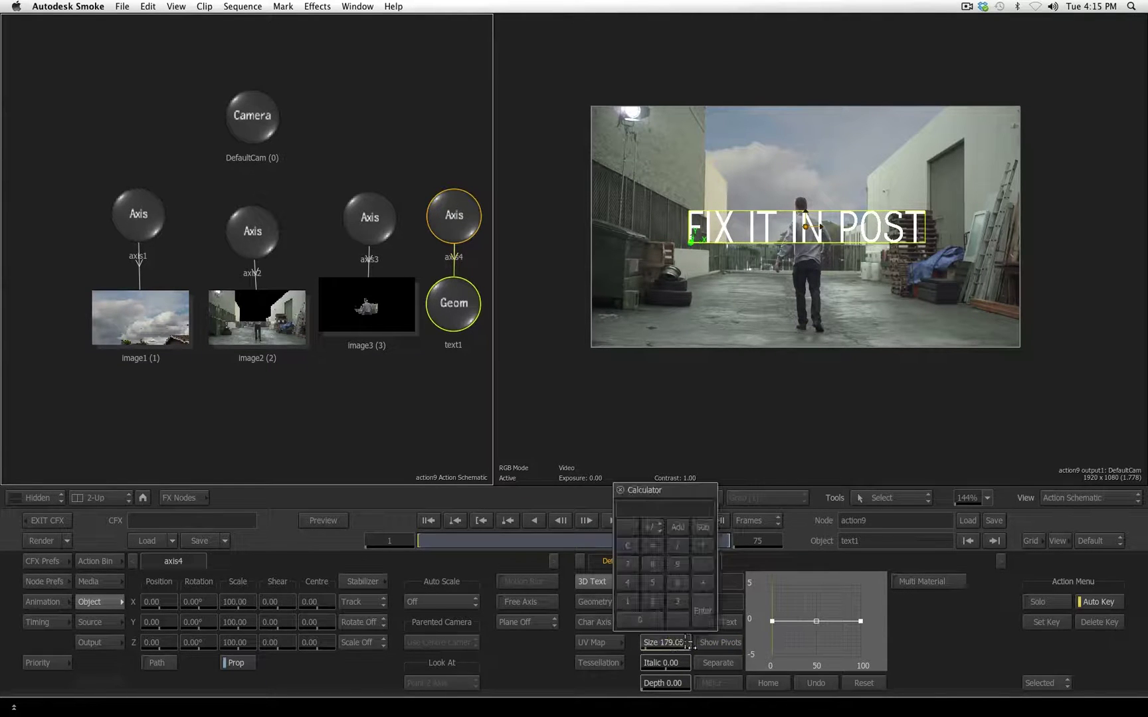
{"action": "double_click", "coordinate": [652, 601]}
{"action": "double_click", "coordinate": [635, 620]}
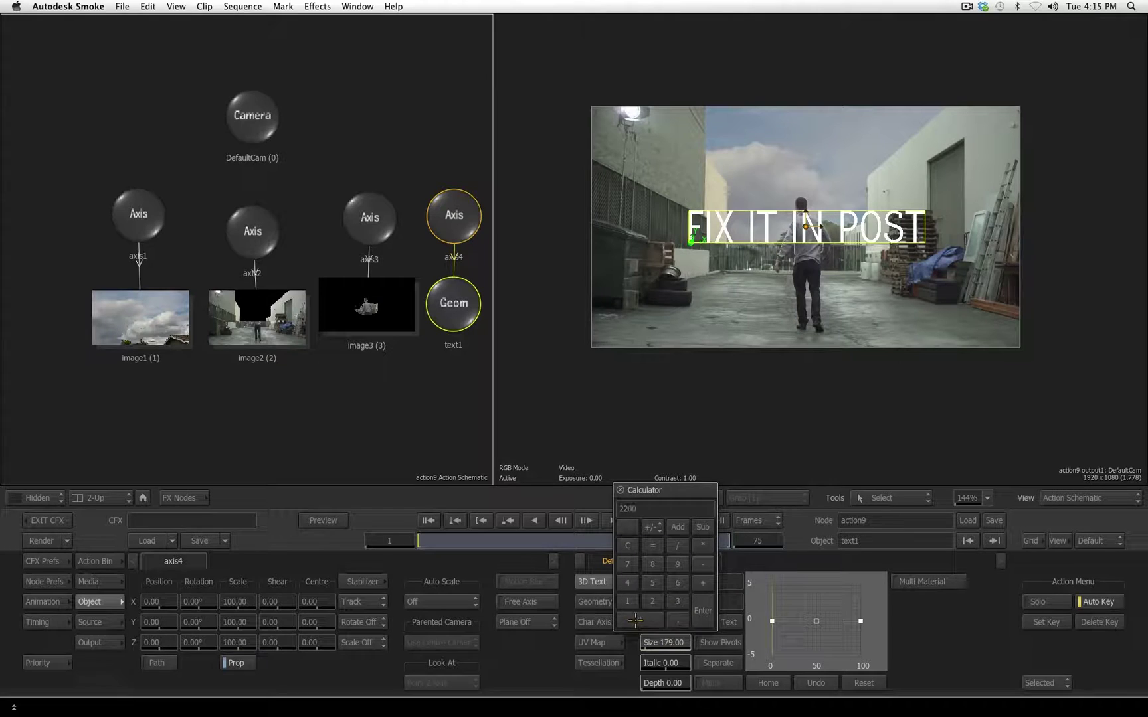
{"action": "left_click", "coordinate": [632, 544]}
{"action": "left_click", "coordinate": [652, 601]}
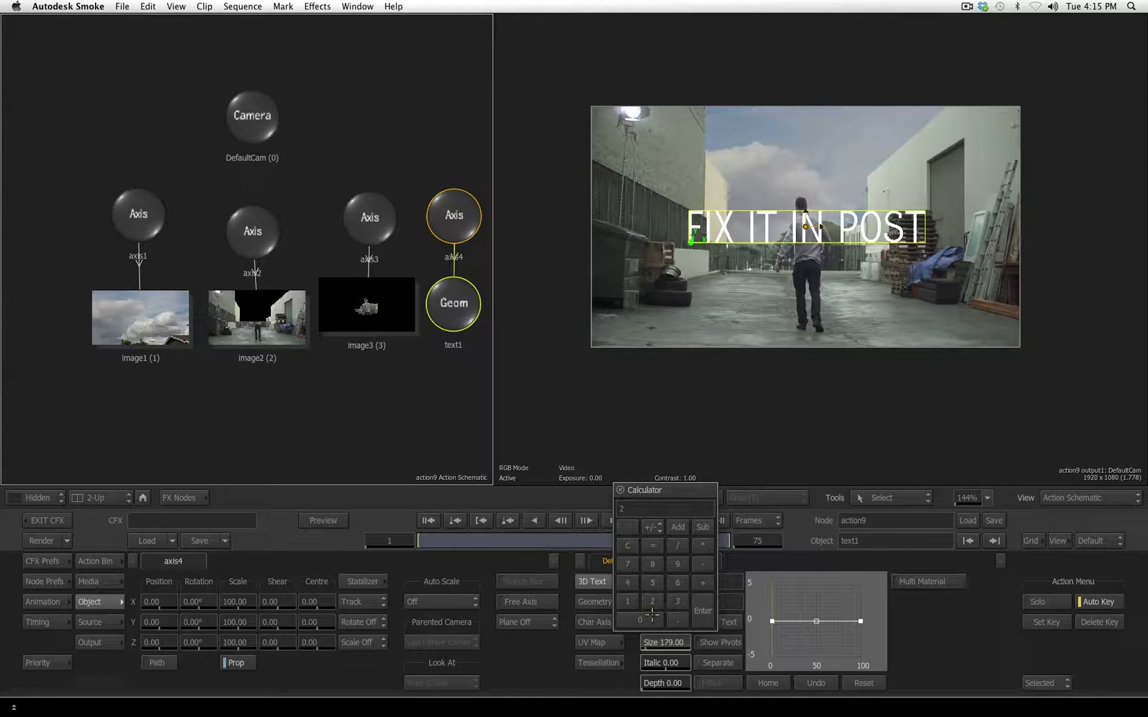
{"action": "left_click", "coordinate": [702, 609]}
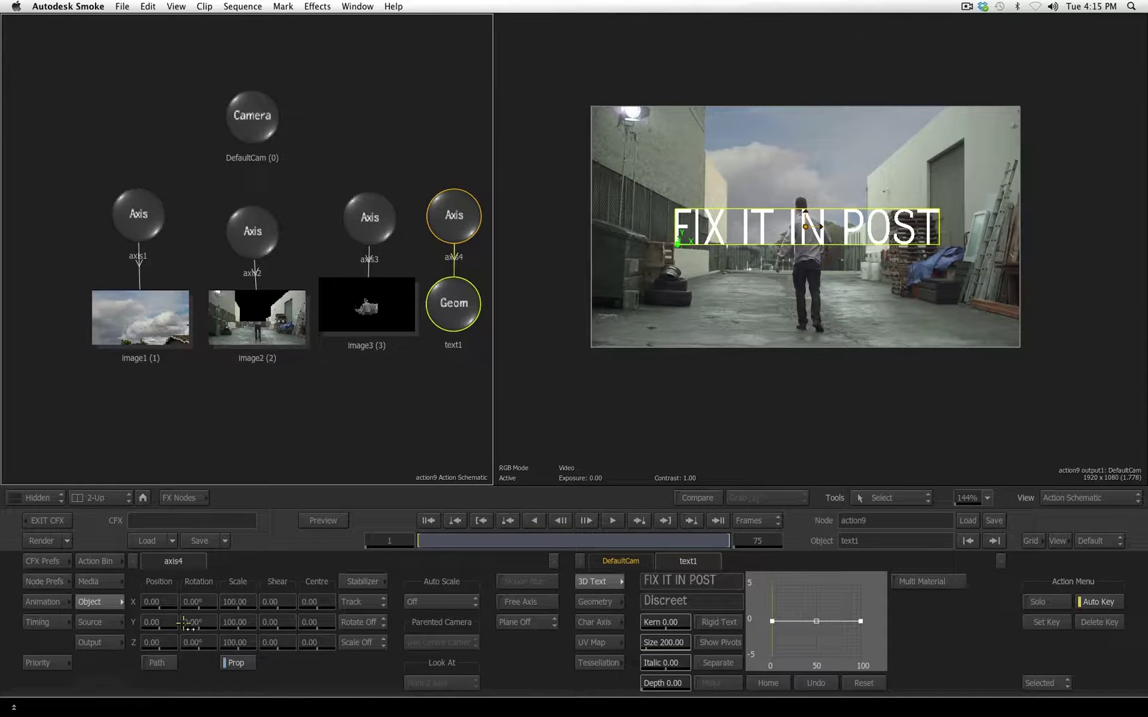
Rotate axis4 about 76 degrees in Y, angling FIX IT IN POST into the alley
{"action": "left_click_drag", "start_coordinate": [198, 622], "coordinate": [240, 622]}
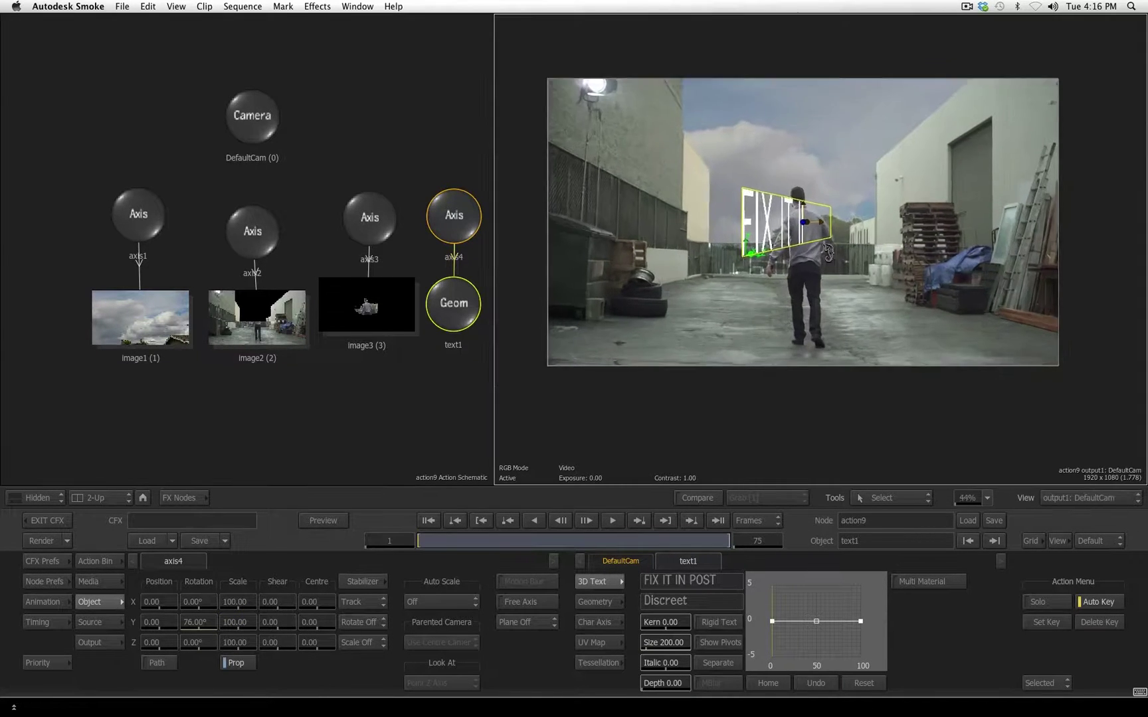
View through output1 DefaultCam and extrude text1 to a depth of 25
{"action": "key", "text": "F4"}
{"action": "scroll", "coordinate": [895, 206], "scroll_direction": "up", "scroll_amount": 2}
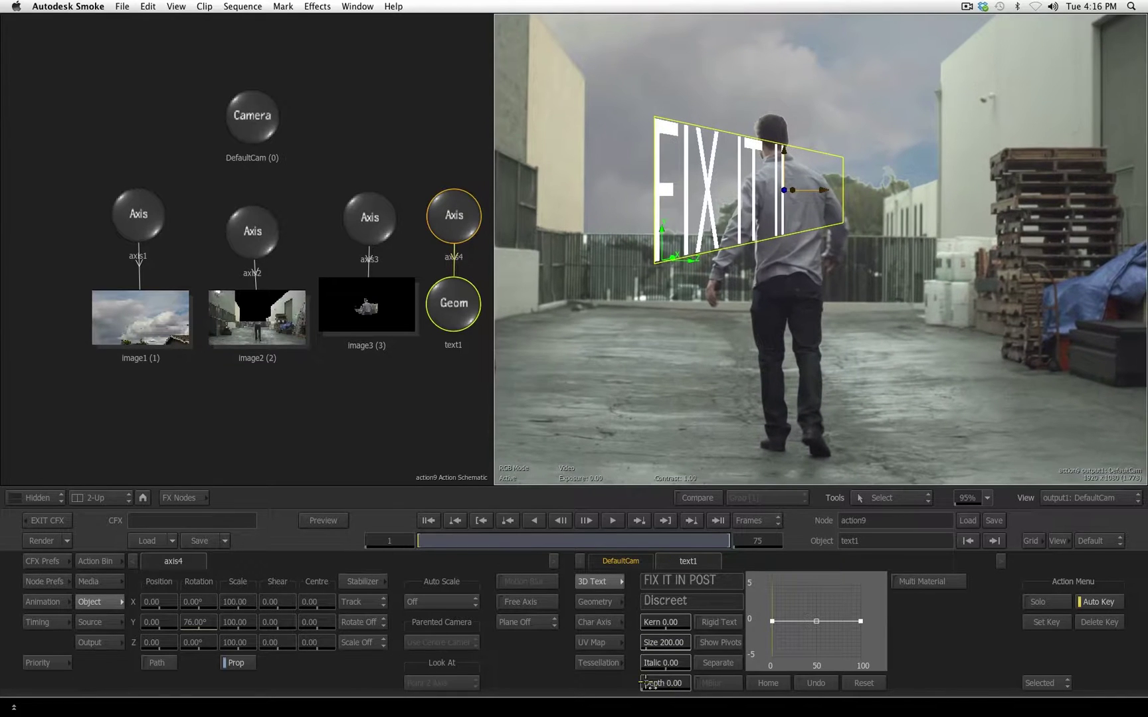
{"action": "left_click_drag", "start_coordinate": [674, 684], "coordinate": [694, 686]}
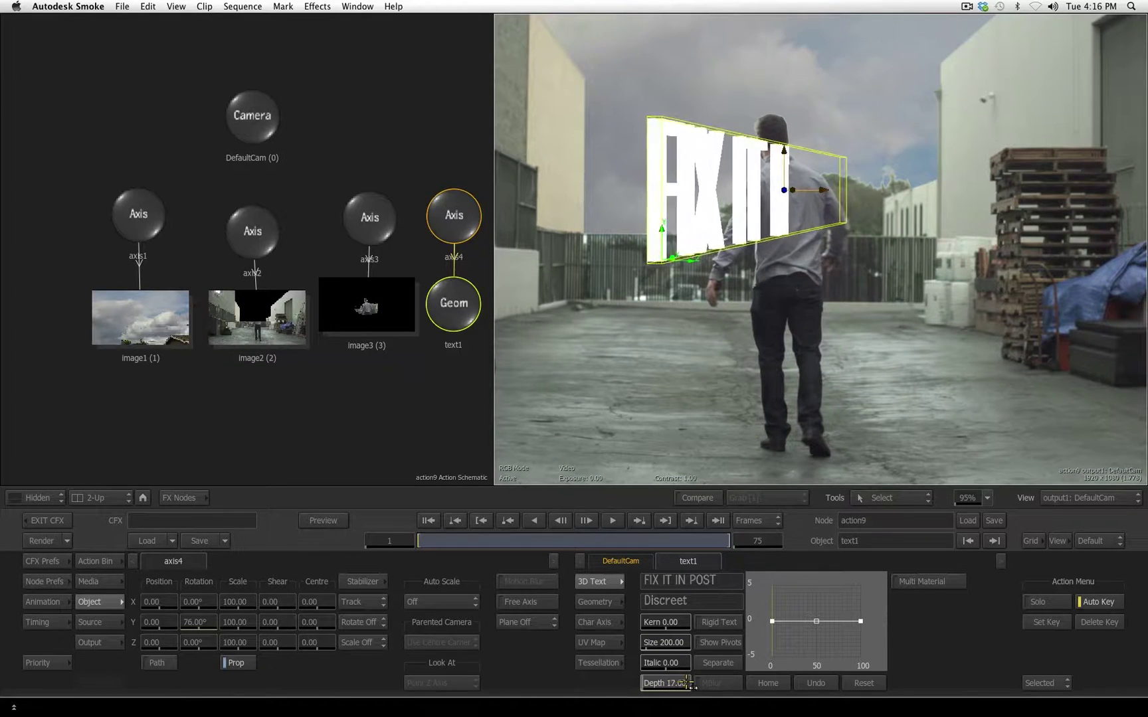
{"action": "left_click_drag", "start_coordinate": [694, 686], "coordinate": [701, 686]}
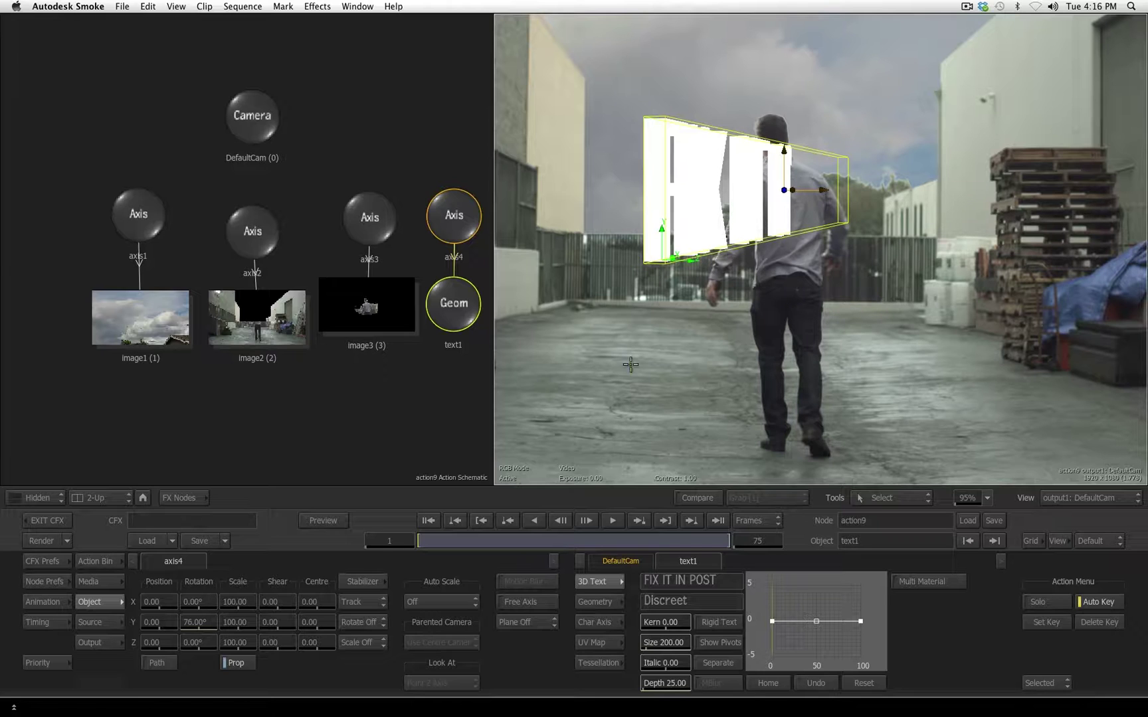
Pick Light from the Action Bin and place it directly in the viewer
{"action": "left_click", "coordinate": [92, 561]}
{"action": "left_click", "coordinate": [987, 497]}
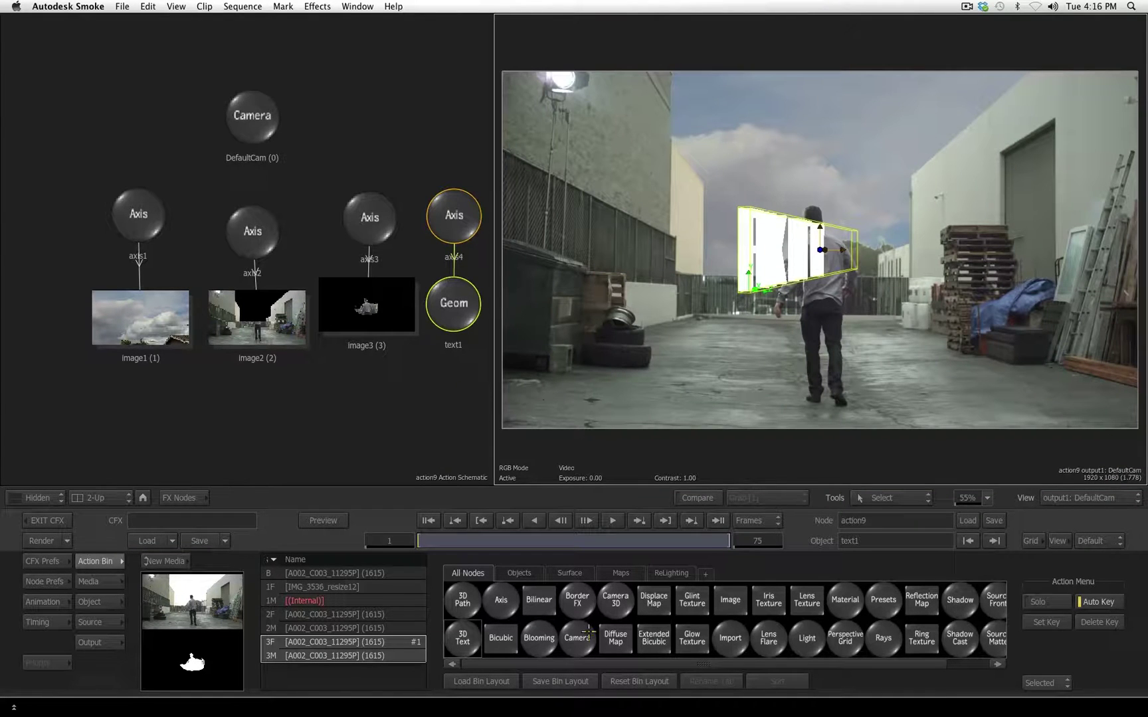
{"action": "scroll", "coordinate": [750, 620], "scroll_direction": "right", "scroll_amount": 2}
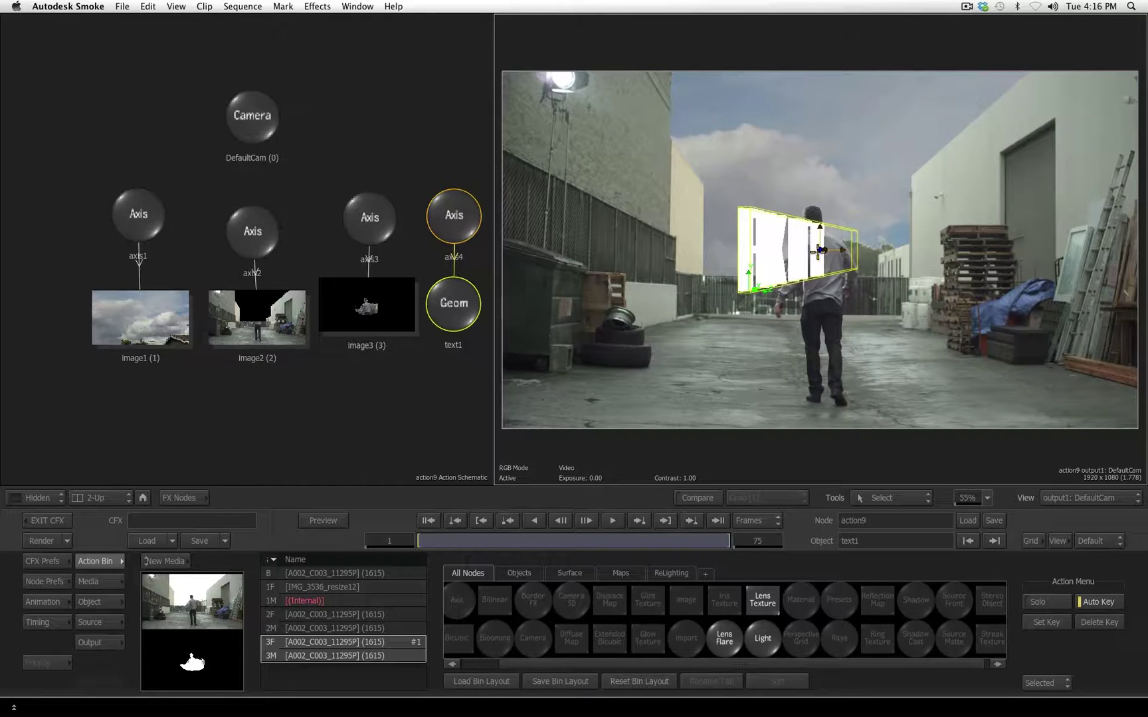
{"action": "left_click", "coordinate": [762, 638]}
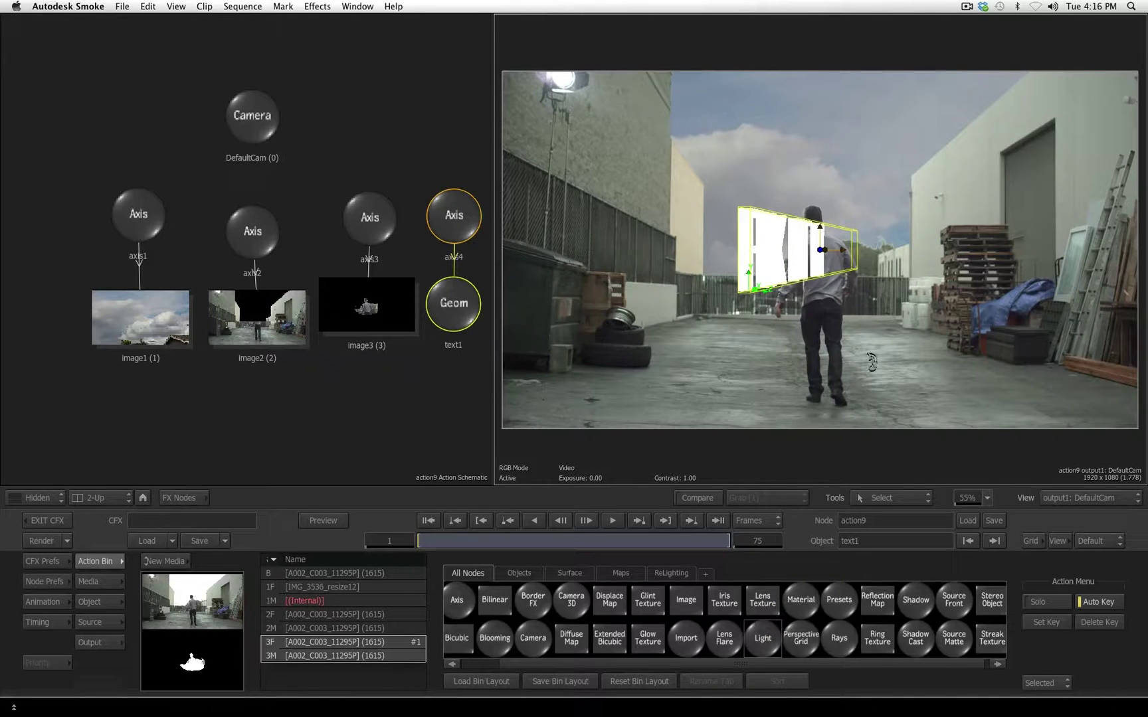
{"action": "left_click", "coordinate": [917, 262]}
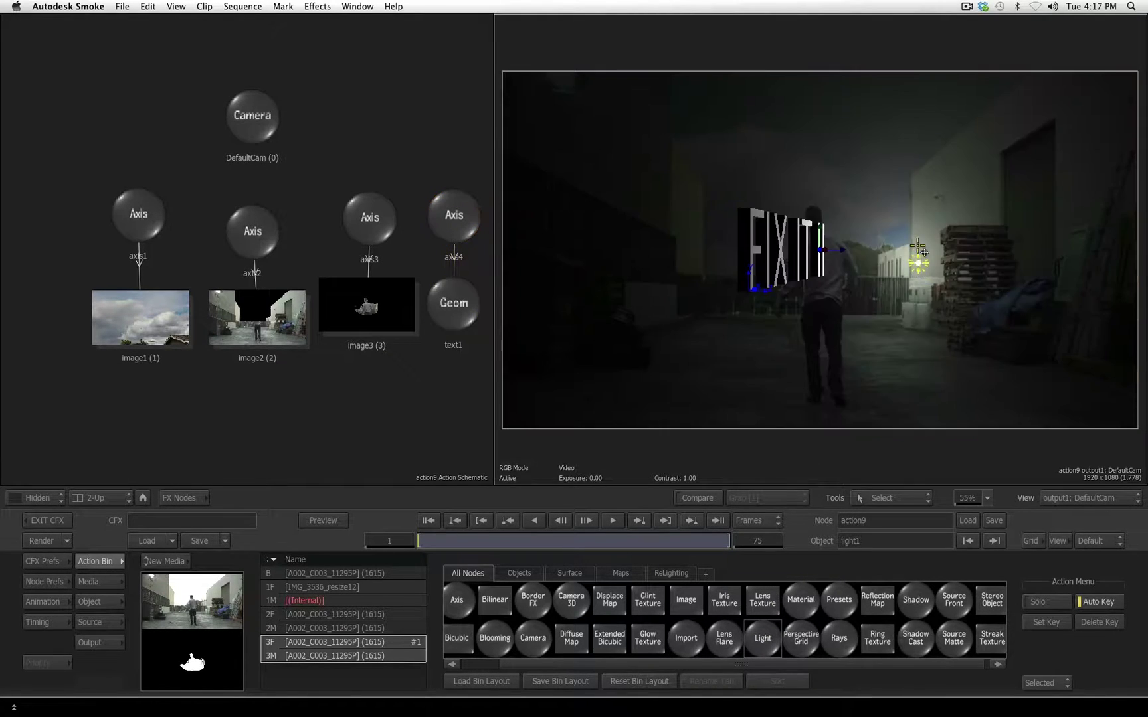
{"action": "mouse_move", "coordinate": [896, 121]}
{"action": "left_mouse_down"}
{"action": "mouse_move", "coordinate": [857, 189]}
{"action": "mouse_move", "coordinate": [761, 146]}
{"action": "mouse_move", "coordinate": [657, 241]}
{"action": "left_mouse_up"}
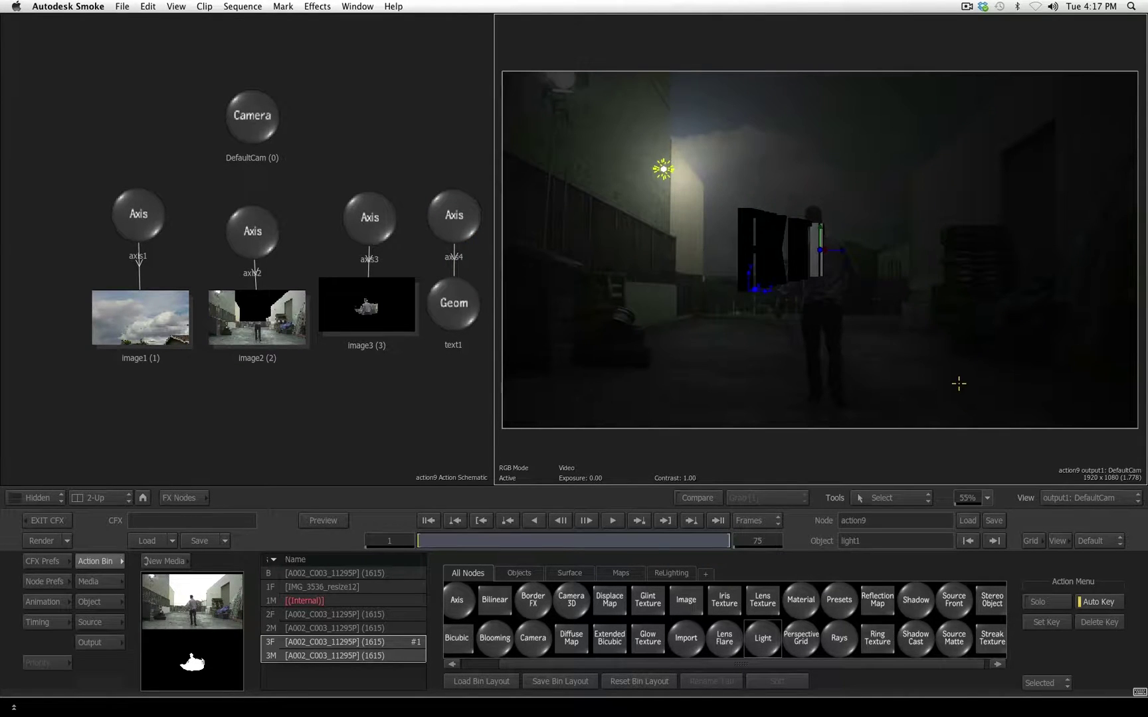
Delete the misplaced light, add a light1 node via the schematic and show its parameters
{"action": "key", "text": "Delete"}
{"action": "mouse_move", "coordinate": [762, 636]}
{"action": "left_mouse_down"}
{"action": "mouse_move", "coordinate": [700, 687]}
{"action": "mouse_move", "coordinate": [465, 678]}
{"action": "mouse_move", "coordinate": [372, 598]}
{"action": "mouse_move", "coordinate": [395, 366]}
{"action": "left_mouse_up"}
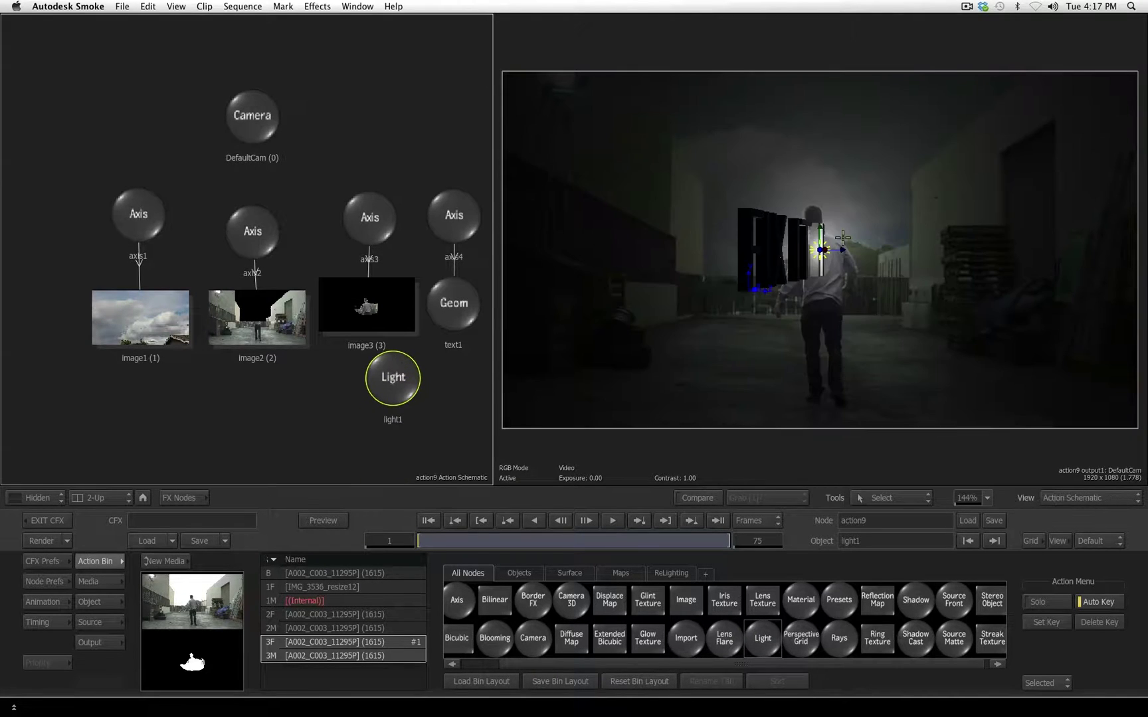
{"action": "left_click", "coordinate": [106, 600]}
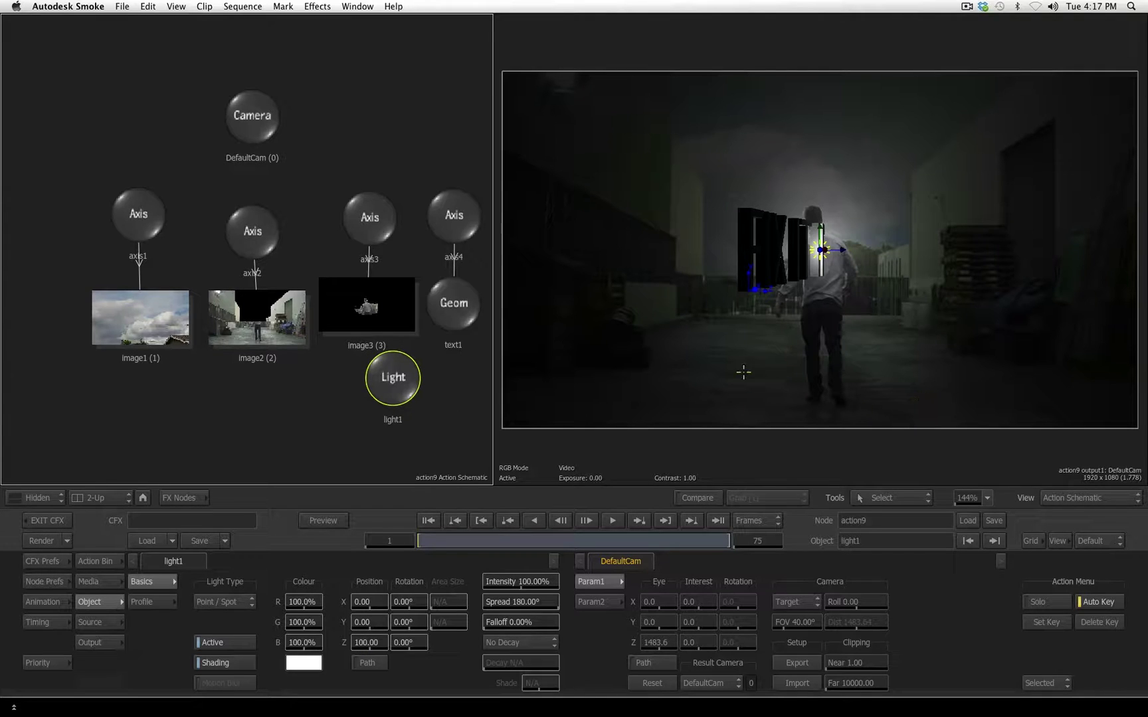
Frame all schematic nodes and move the Light node to the top
{"action": "left_click", "coordinate": [95, 561]}
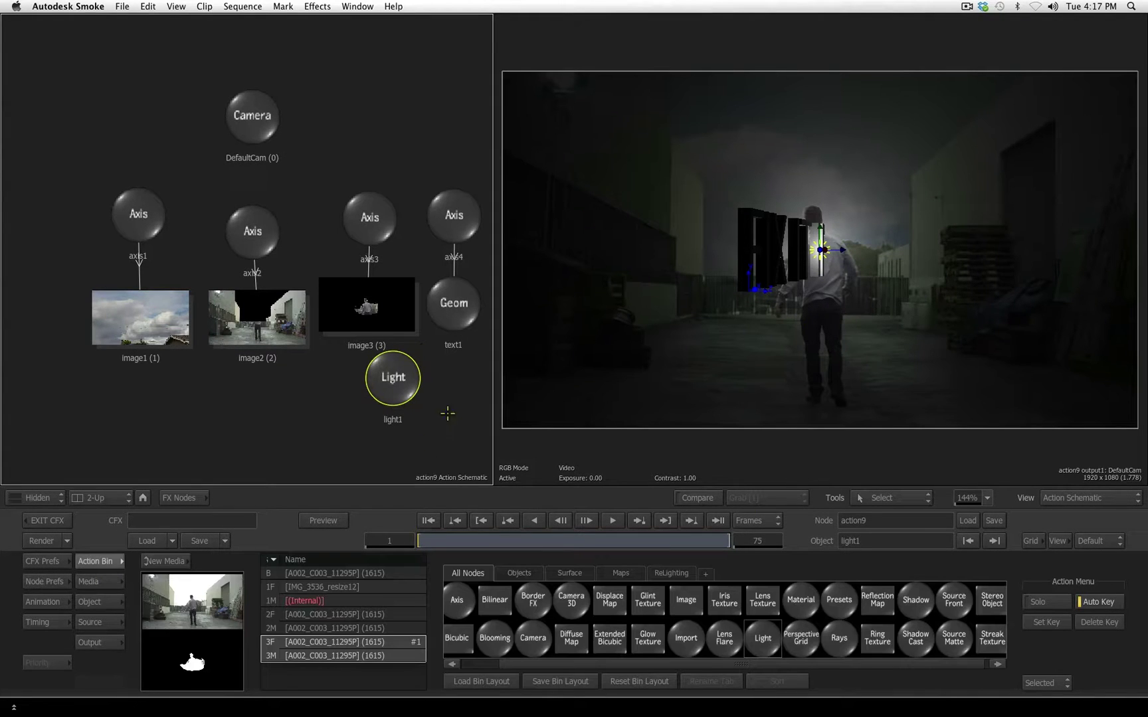
{"action": "key", "text": "Home"}
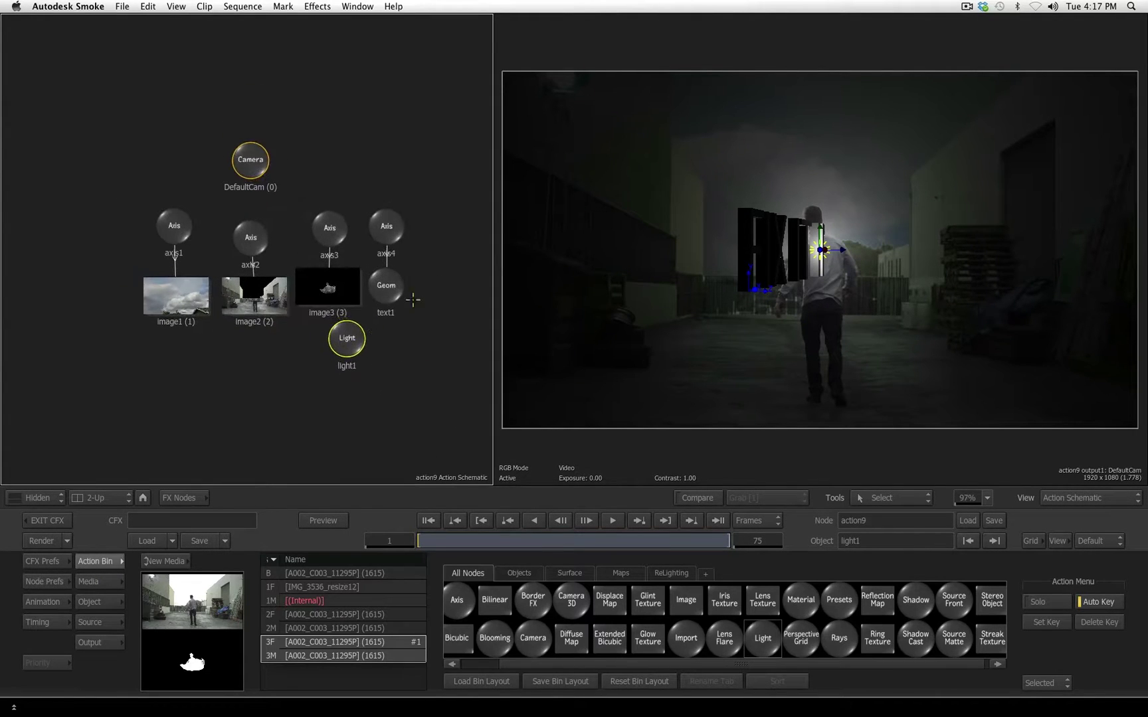
{"action": "mouse_move", "coordinate": [367, 331]}
{"action": "left_mouse_down"}
{"action": "mouse_move", "coordinate": [400, 128]}
{"action": "mouse_move", "coordinate": [374, 135]}
{"action": "left_mouse_up"}
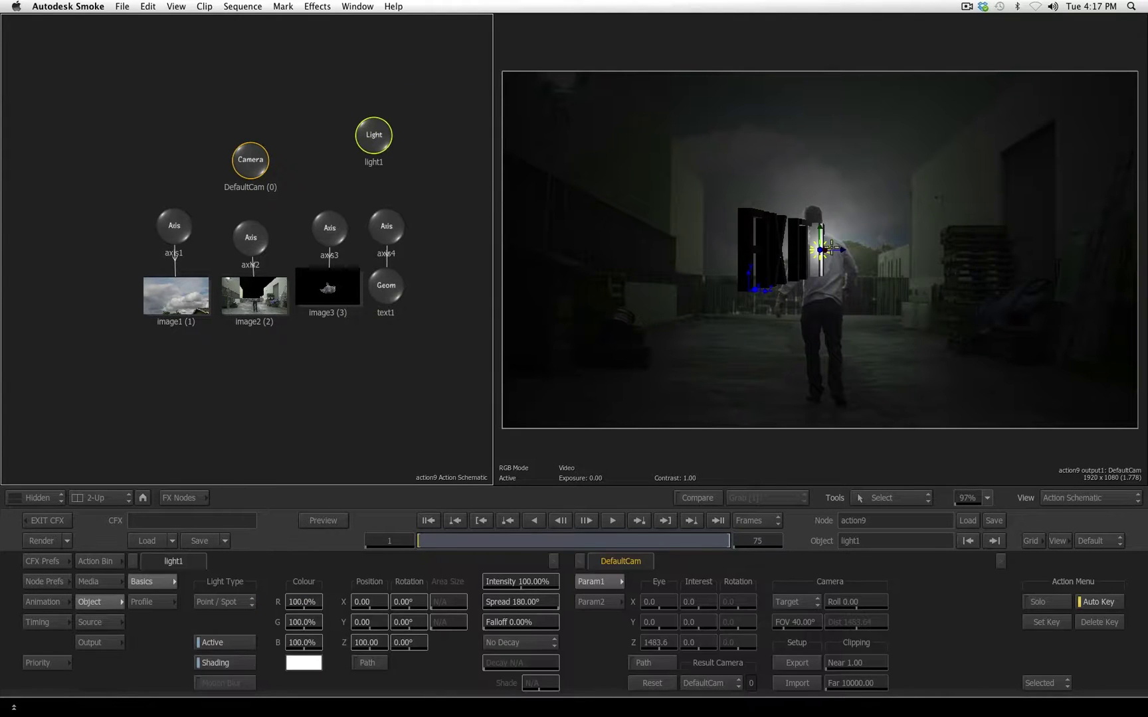
Move light1 up and left above the alley, setting its depth to 773
{"action": "mouse_move", "coordinate": [821, 250]}
{"action": "left_mouse_down"}
{"action": "mouse_move", "coordinate": [785, 154]}
{"action": "mouse_move", "coordinate": [726, 154]}
{"action": "left_mouse_up"}
{"action": "left_click_drag", "start_coordinate": [368, 642], "coordinate": [516, 657]}
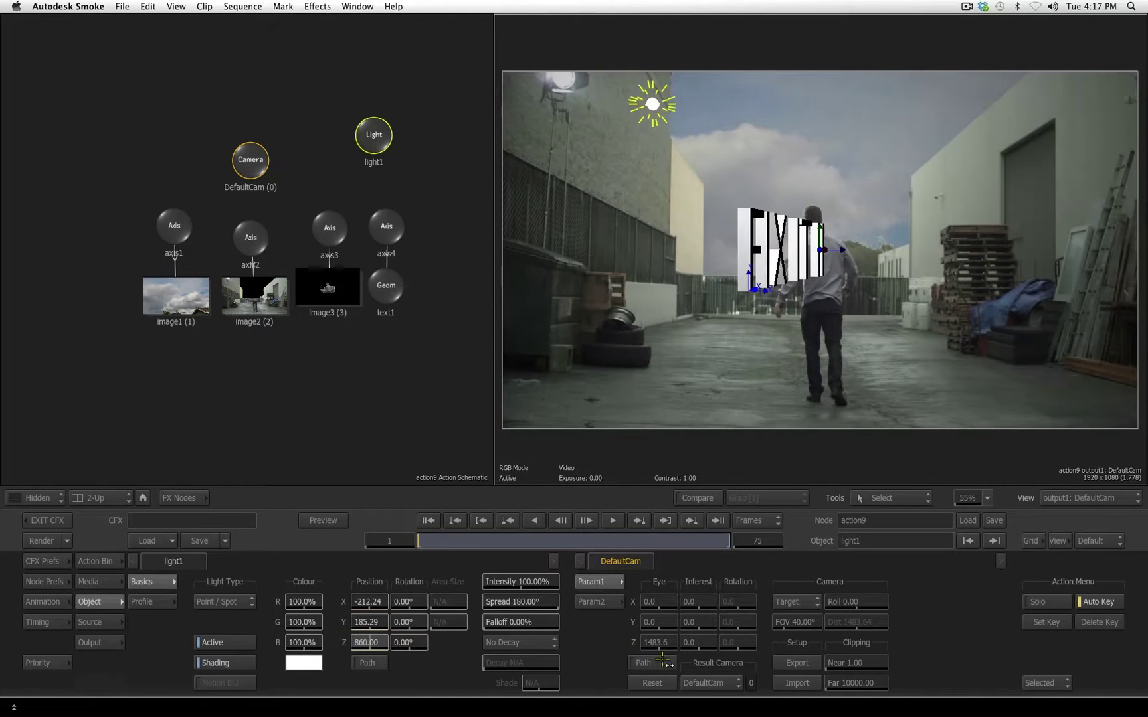
{"action": "left_click_drag", "start_coordinate": [663, 660], "coordinate": [890, 203]}
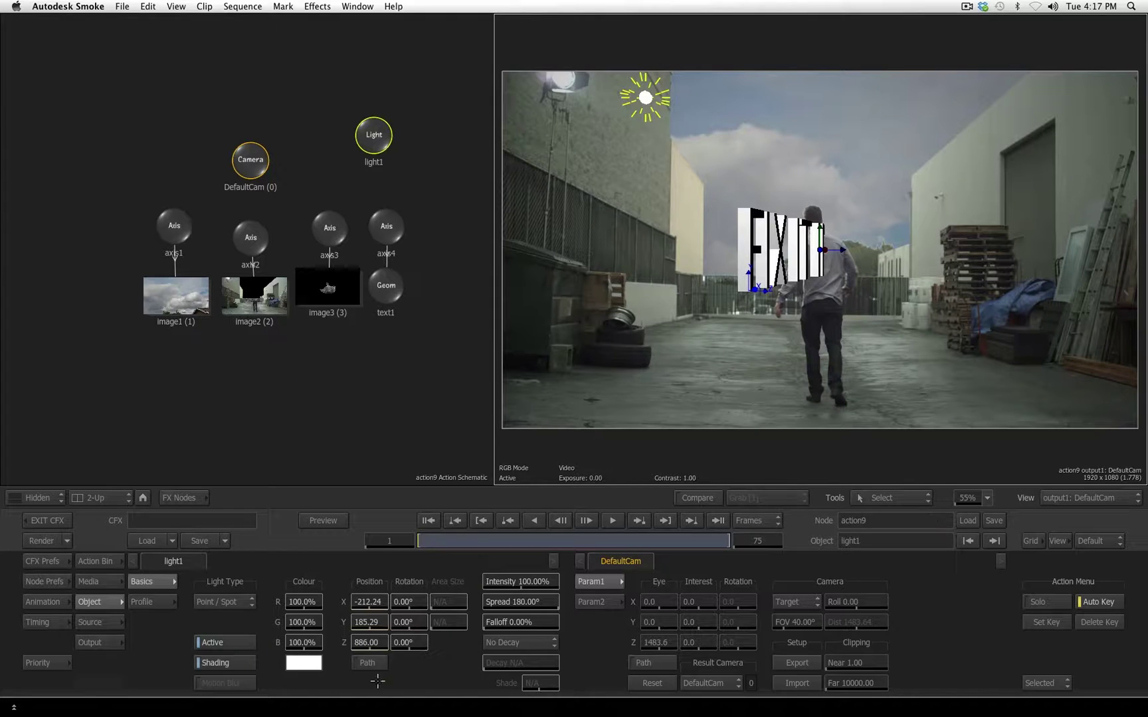
{"action": "left_click_drag", "start_coordinate": [373, 643], "coordinate": [366, 640]}
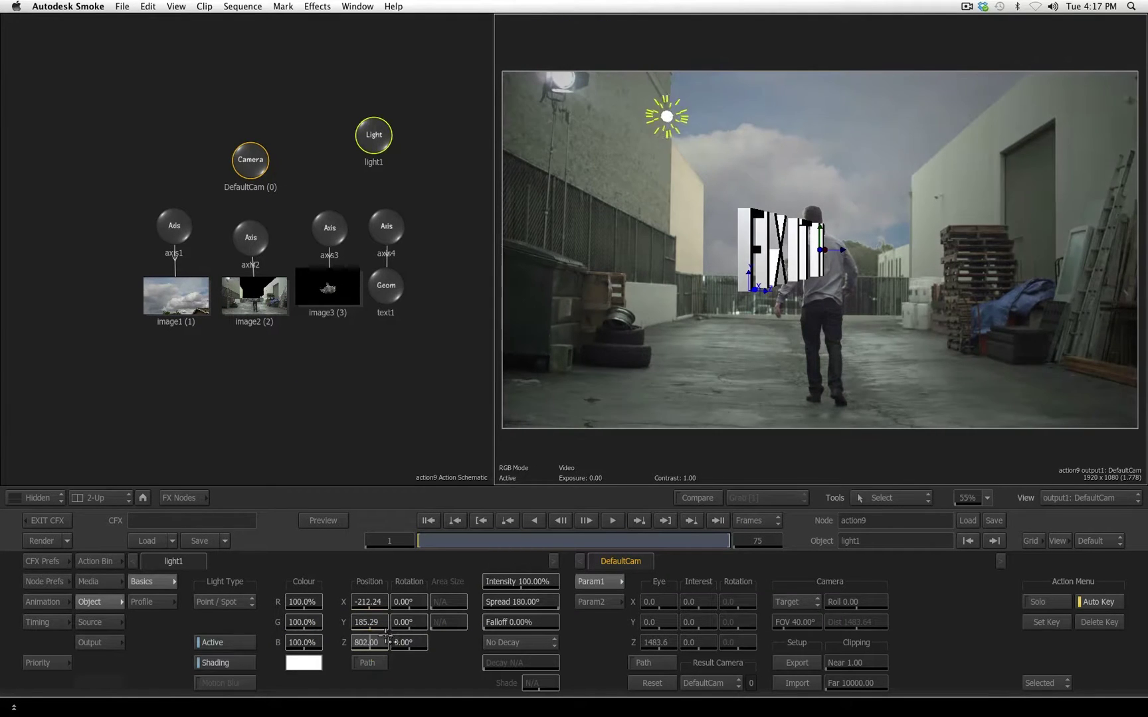
{"action": "scroll", "coordinate": [764, 377], "scroll_direction": "up", "scroll_amount": 3}
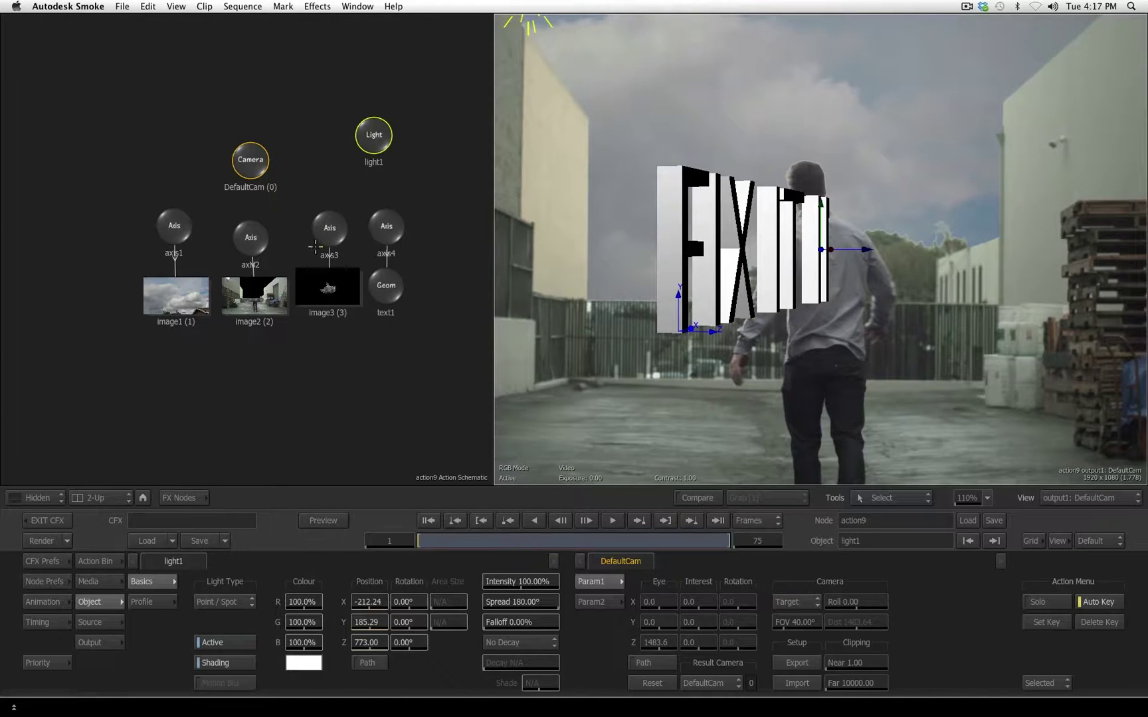
Bevel text1's edges by dragging the middle Bevel Curve point up and left
{"action": "left_click", "coordinate": [384, 287]}
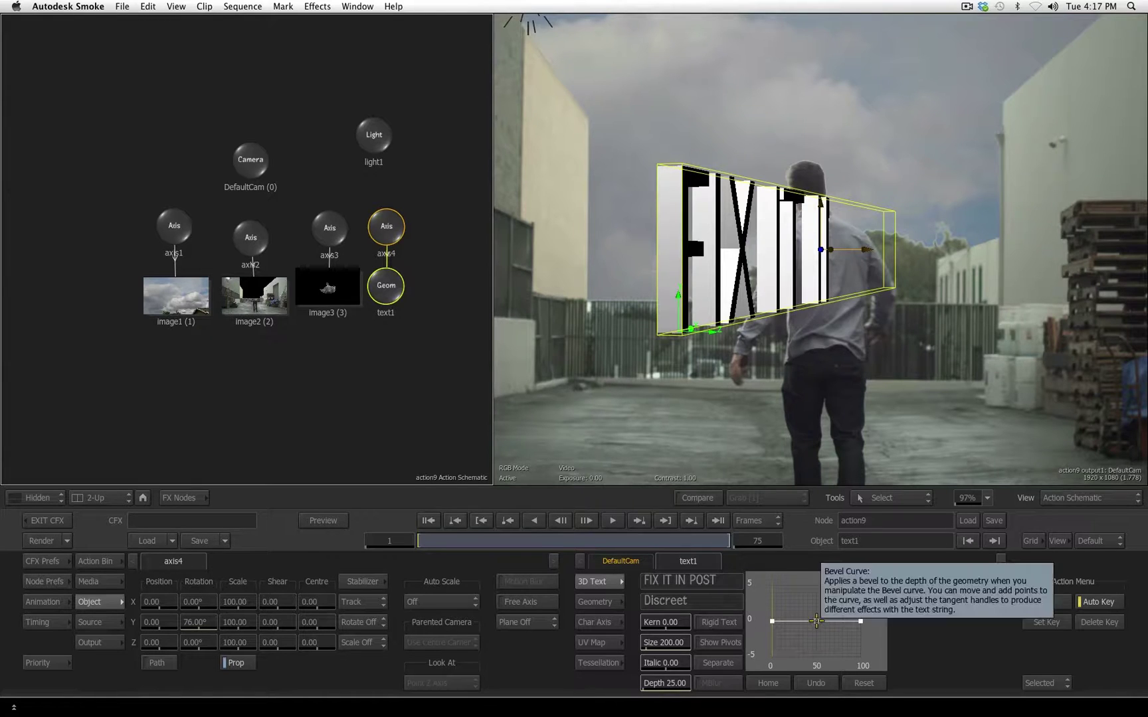
{"action": "left_click_drag", "start_coordinate": [816, 621], "coordinate": [802, 608]}
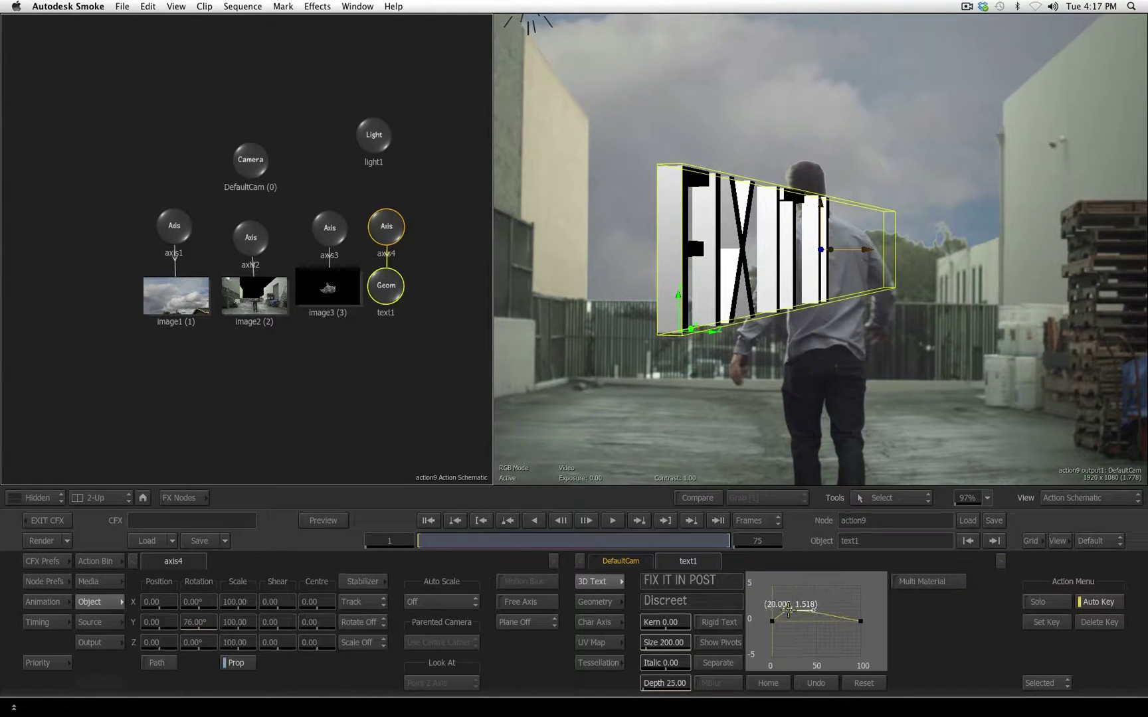
{"action": "left_click_drag", "start_coordinate": [802, 608], "coordinate": [784, 607]}
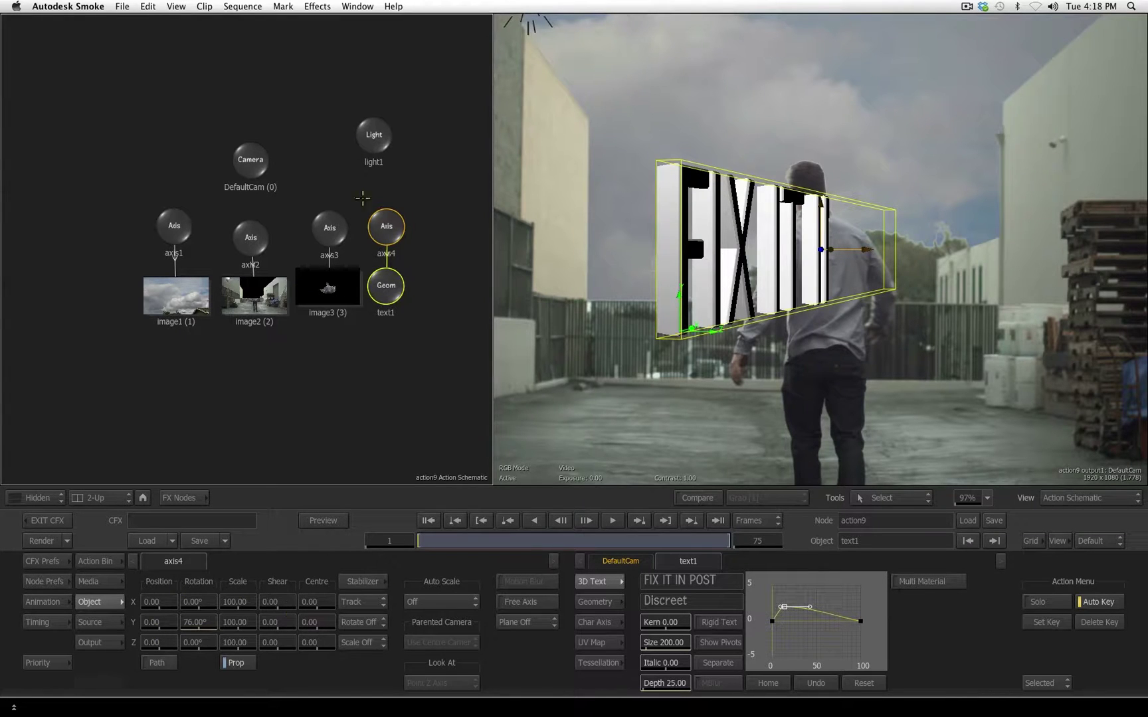
Shift light1 right to Position X 173.76, then show image2's surface settings
{"action": "left_click", "coordinate": [374, 136]}
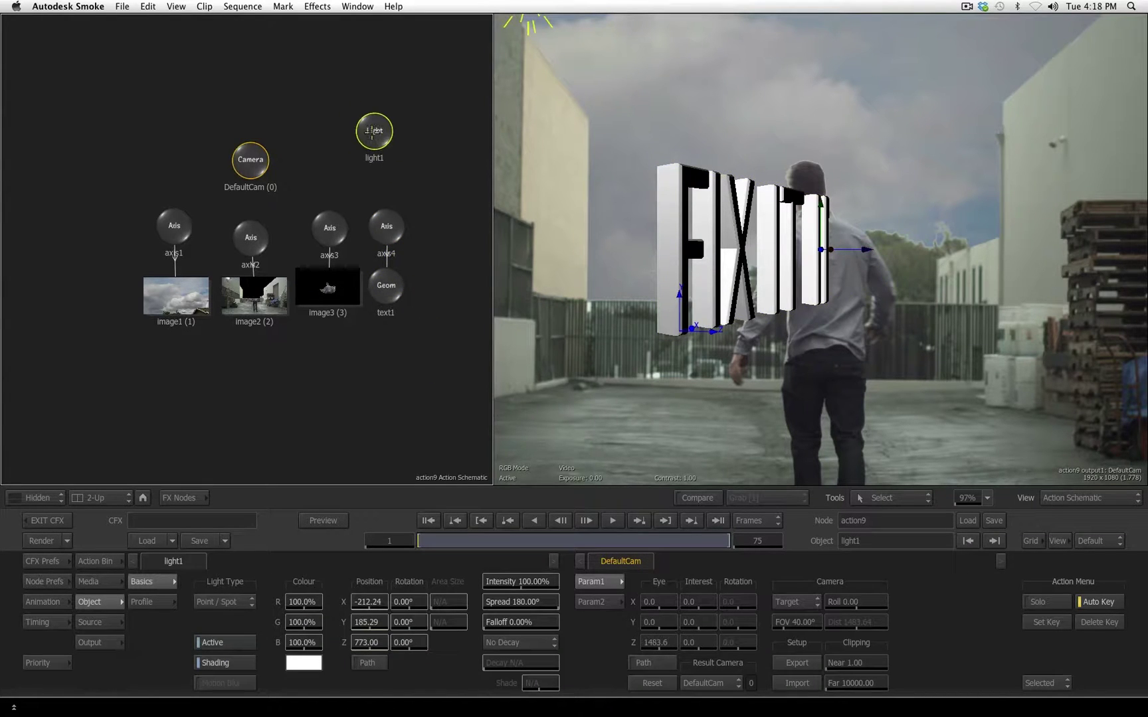
{"action": "left_click_drag", "start_coordinate": [369, 602], "coordinate": [739, 245]}
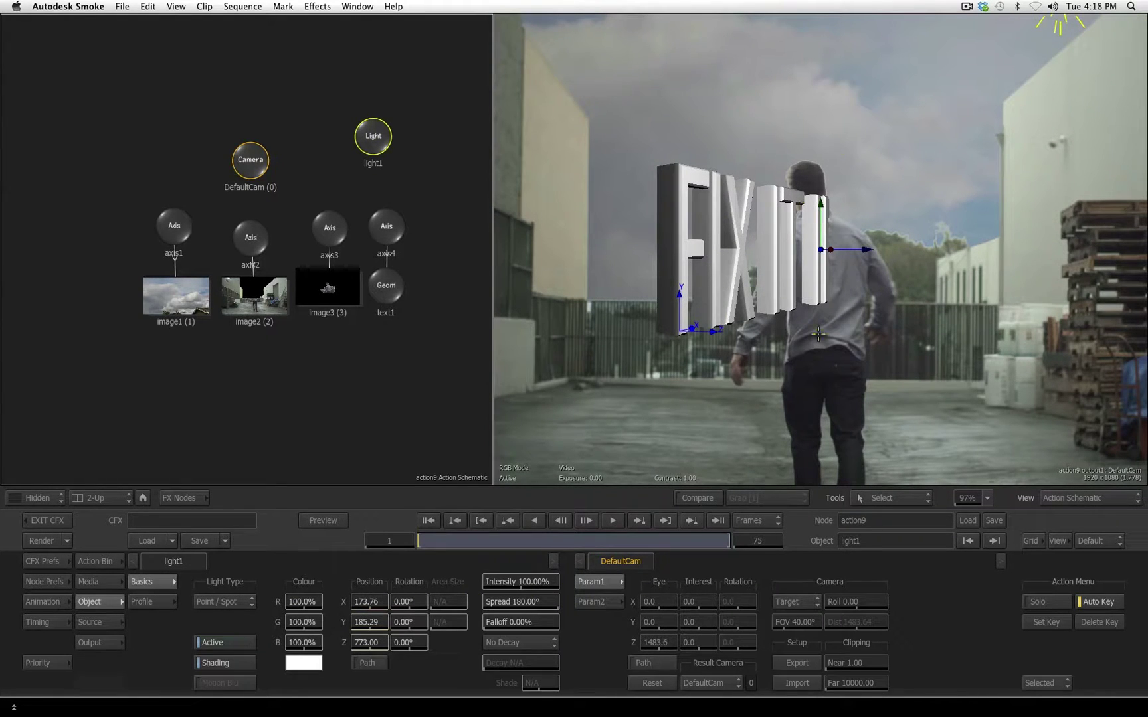
{"action": "left_click", "coordinate": [380, 280]}
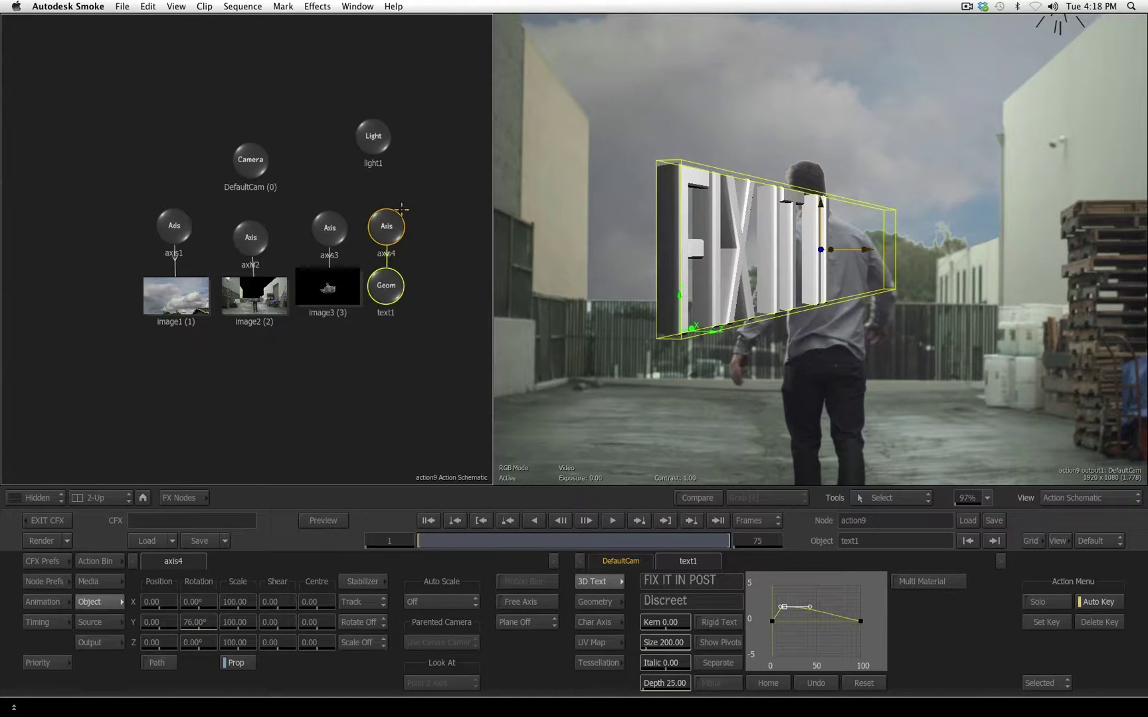
{"action": "left_click", "coordinate": [329, 227]}
{"action": "left_click", "coordinate": [250, 237]}
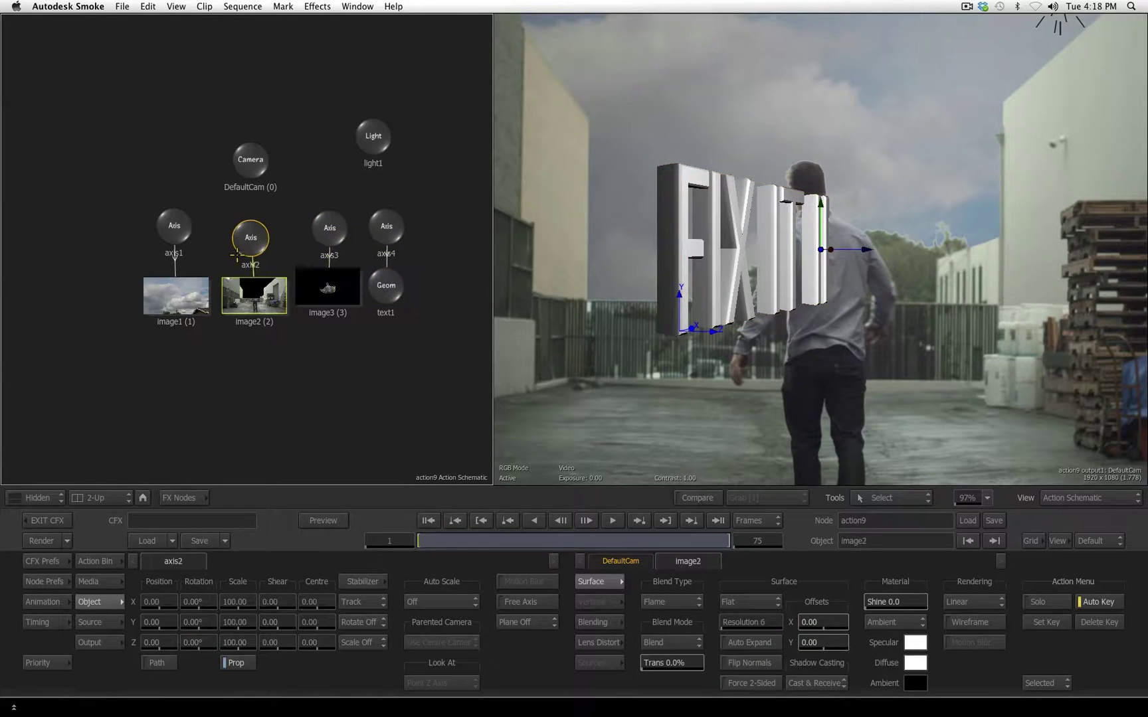
Reselect the text1 node and open the Tools dropdown list
{"action": "left_click", "coordinate": [375, 287]}
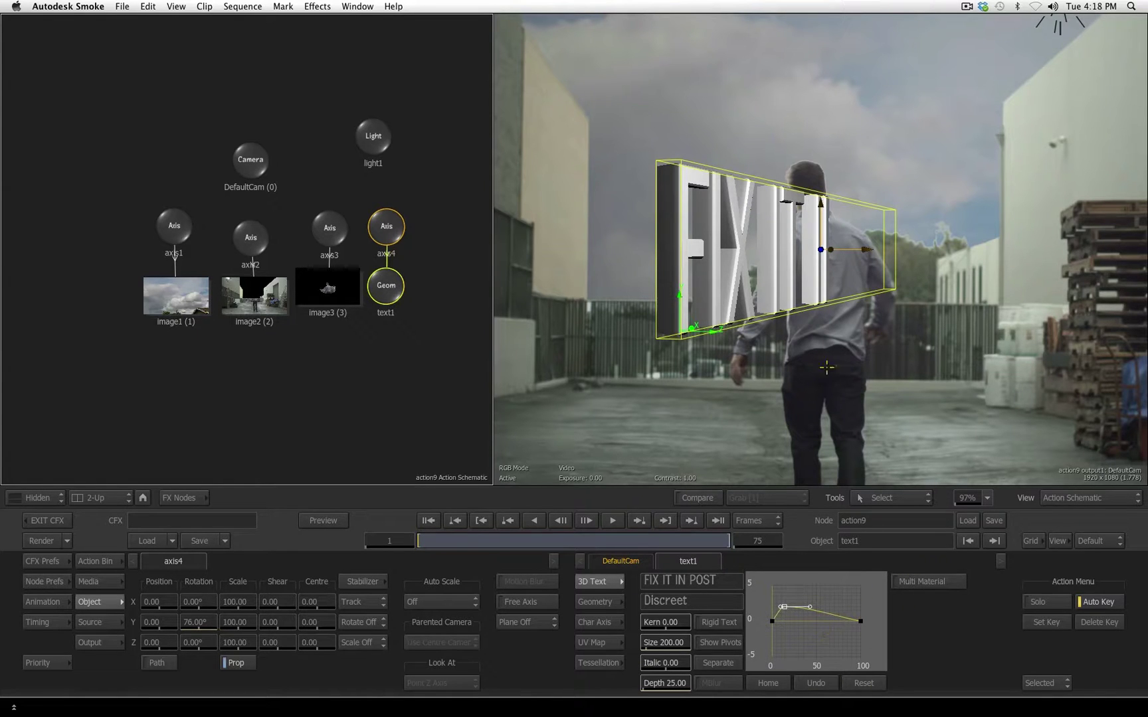
{"action": "left_click", "coordinate": [915, 495]}
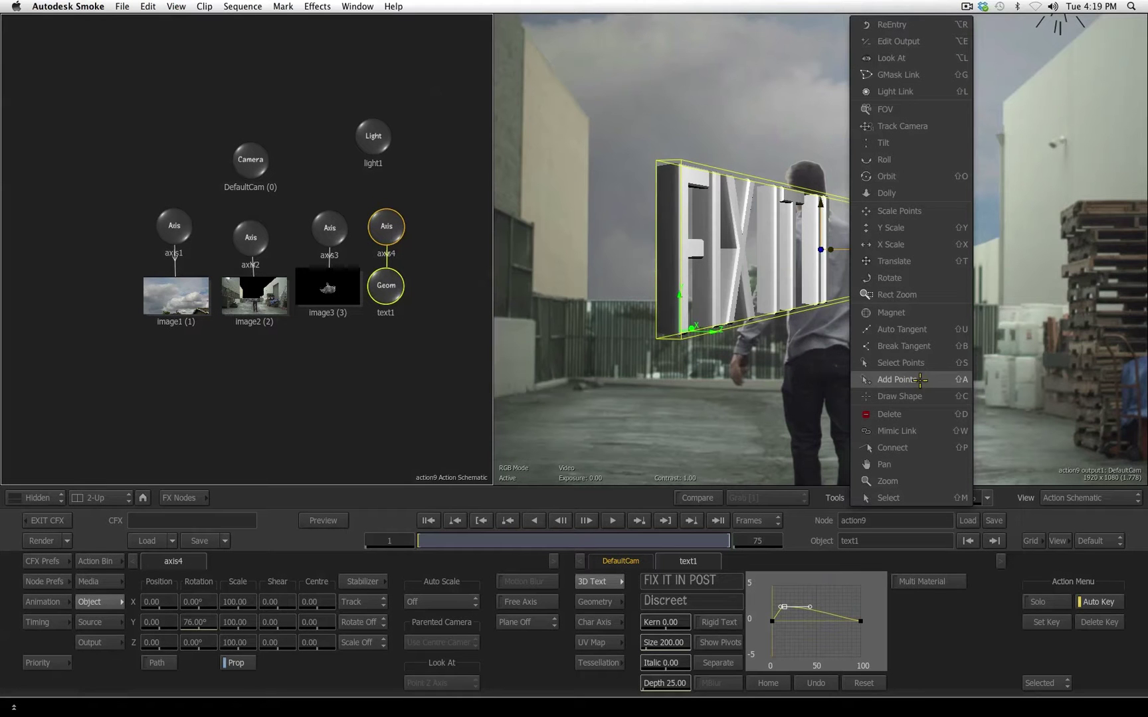
Using Add Points, add a bevel-curve point, delete an extra one, and add another
{"action": "left_click", "coordinate": [955, 380]}
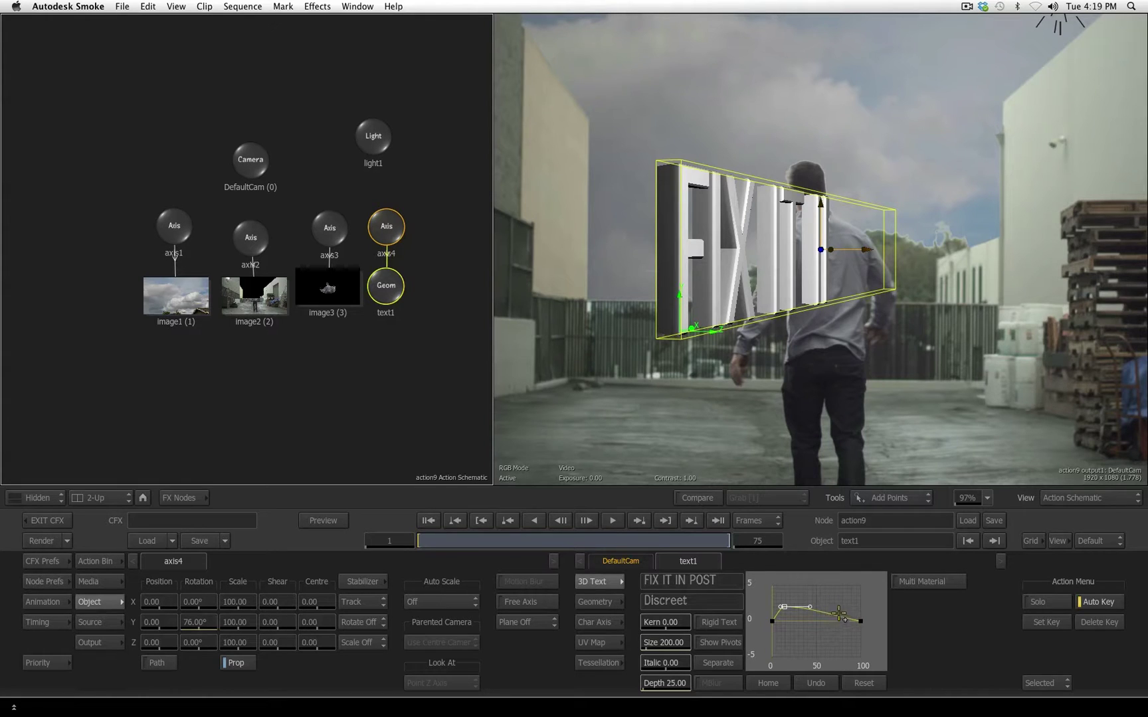
{"action": "left_click_drag", "start_coordinate": [840, 617], "coordinate": [847, 605]}
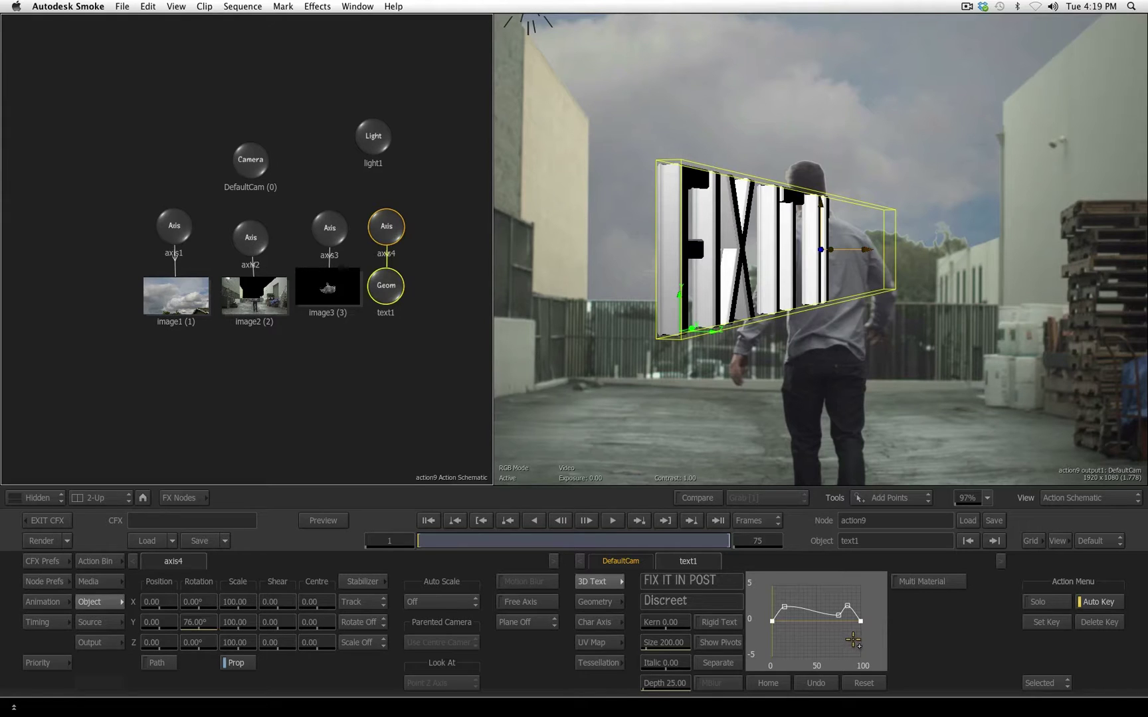
{"action": "left_click", "coordinate": [849, 606]}
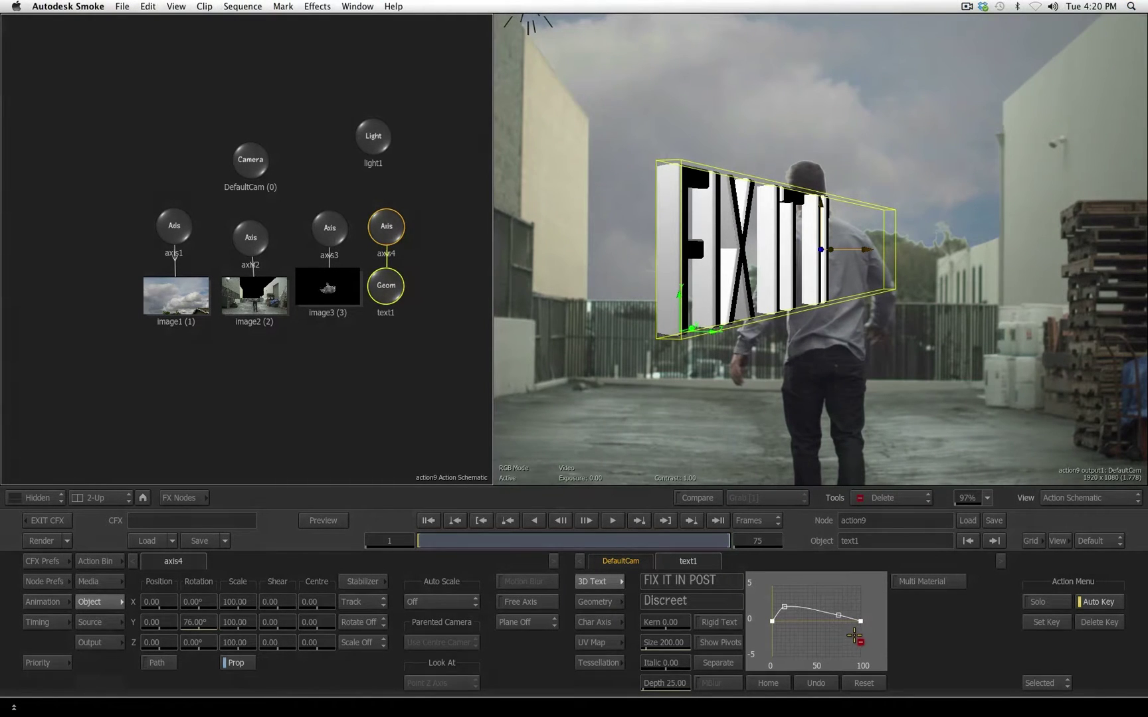
{"action": "key", "text": "a"}
{"action": "left_click", "coordinate": [838, 615]}
Raise the new bevel point and adjust its tangent handles into a smooth, flat-topped plateau
{"action": "left_click_drag", "start_coordinate": [838, 615], "coordinate": [855, 607]}
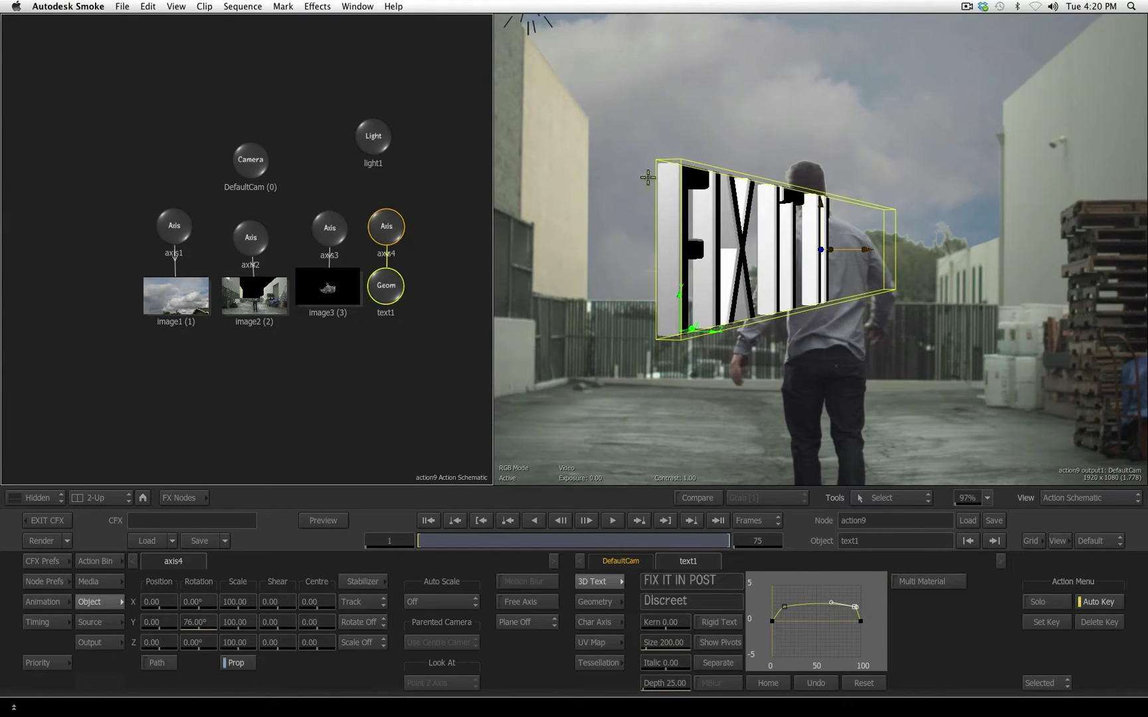
{"action": "mouse_move", "coordinate": [831, 602]}
{"action": "left_mouse_down"}
{"action": "mouse_move", "coordinate": [849, 603]}
{"action": "mouse_move", "coordinate": [802, 605]}
{"action": "left_mouse_up"}
{"action": "left_click", "coordinate": [853, 606]}
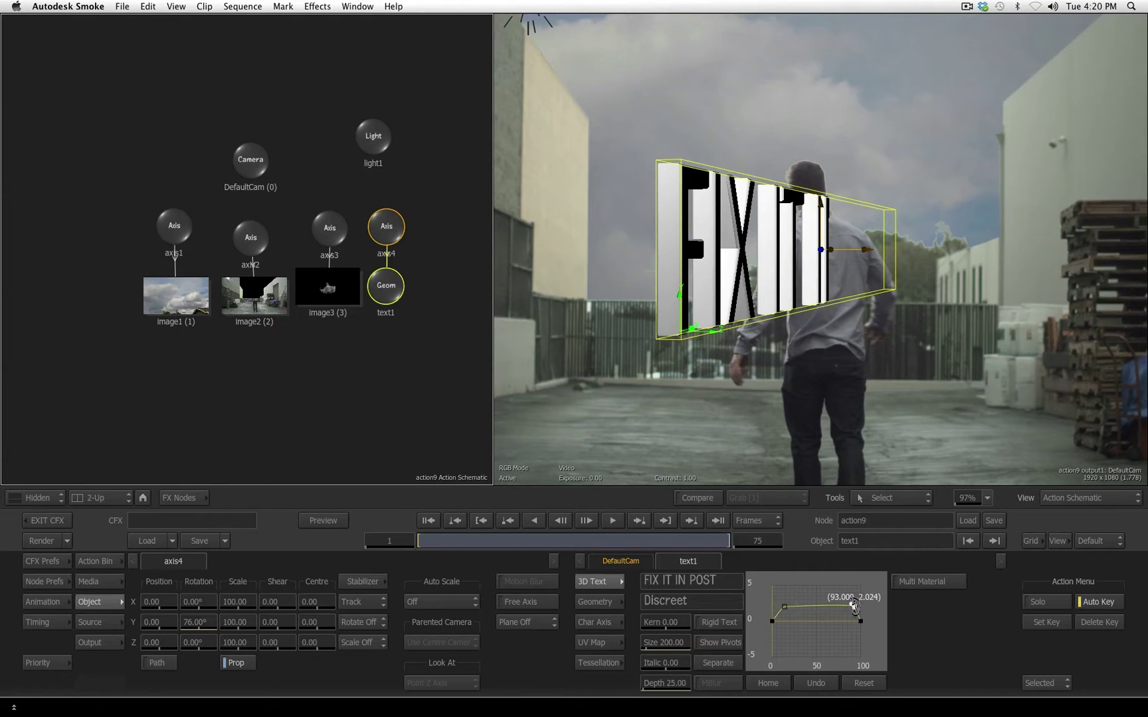
{"action": "left_click_drag", "start_coordinate": [855, 606], "coordinate": [856, 608]}
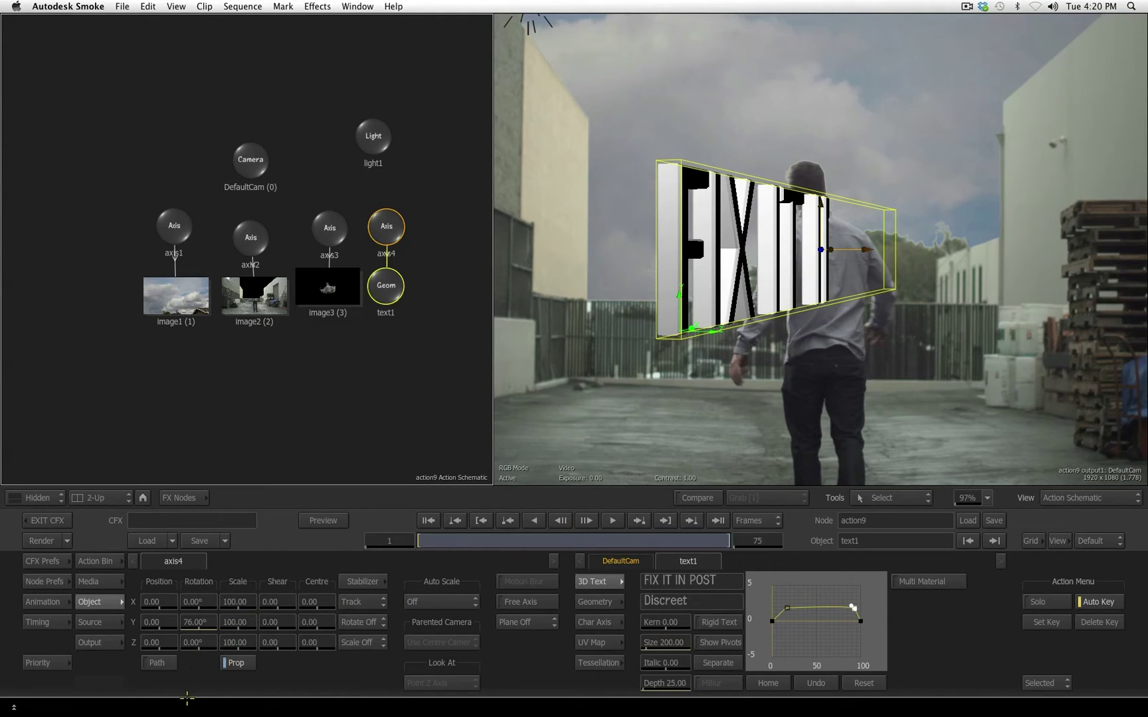
Reset axis4's Y rotation to 0 after briefly testing a roughly 52-degree tilt
{"action": "left_click", "coordinate": [194, 622], "text": "ctrl"}
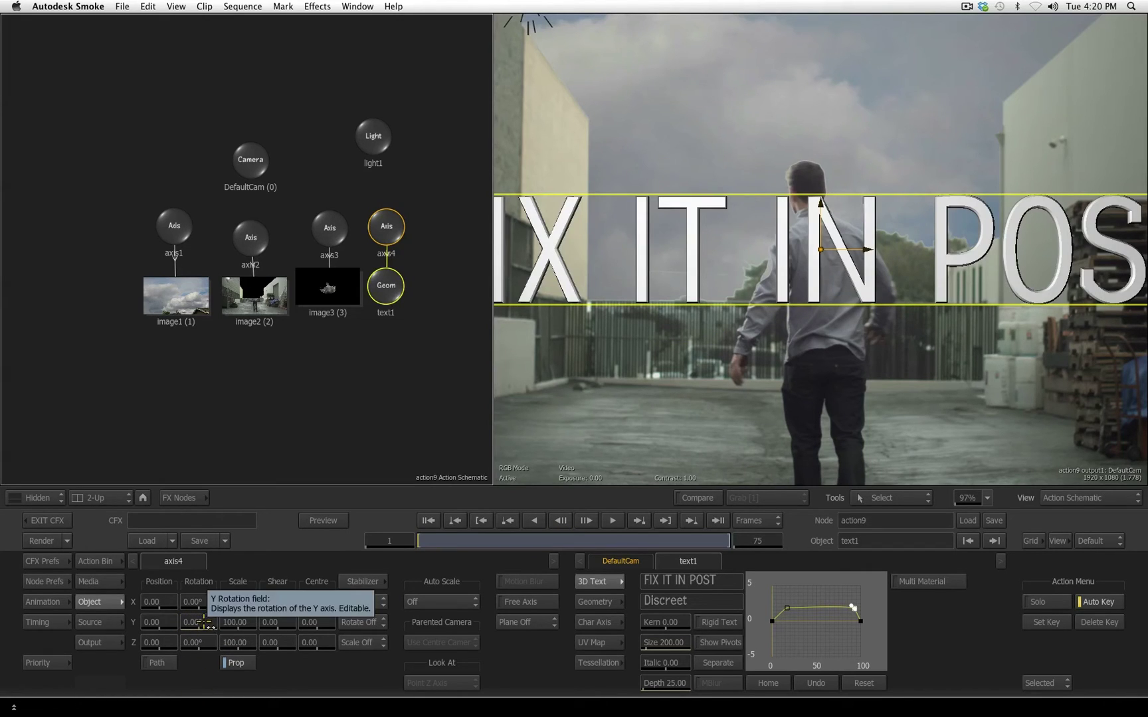
{"action": "right_click", "coordinate": [202, 624]}
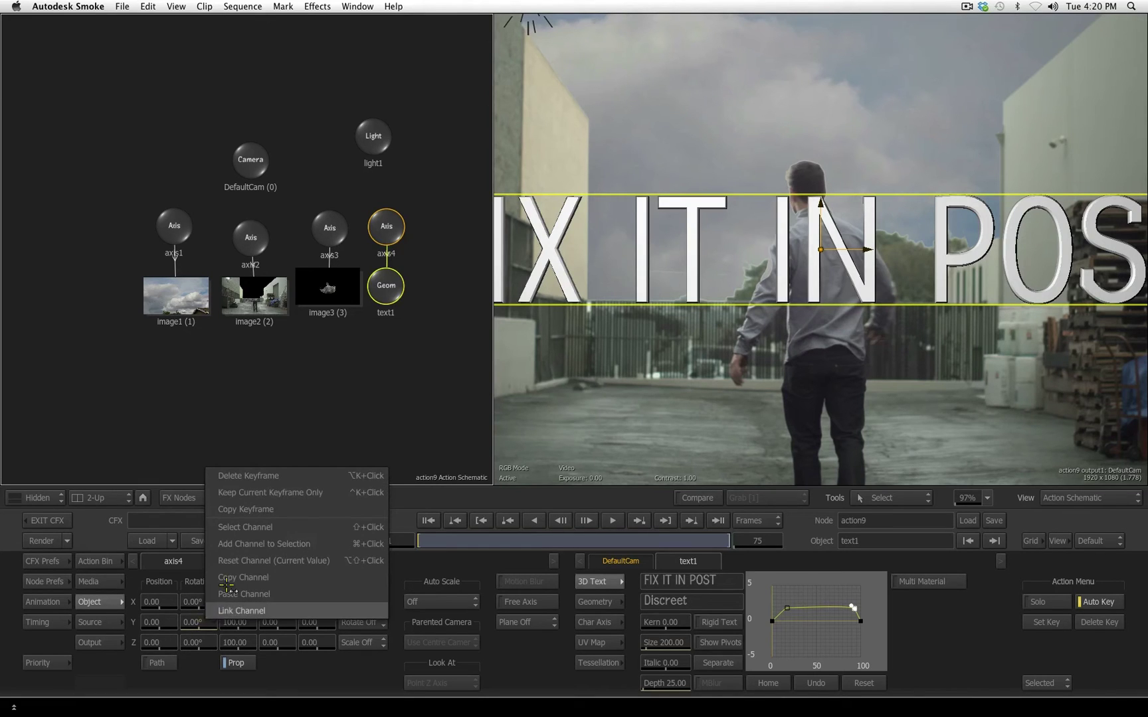
{"action": "left_click", "coordinate": [199, 622]}
{"action": "left_click_drag", "start_coordinate": [200, 622], "coordinate": [232, 619]}
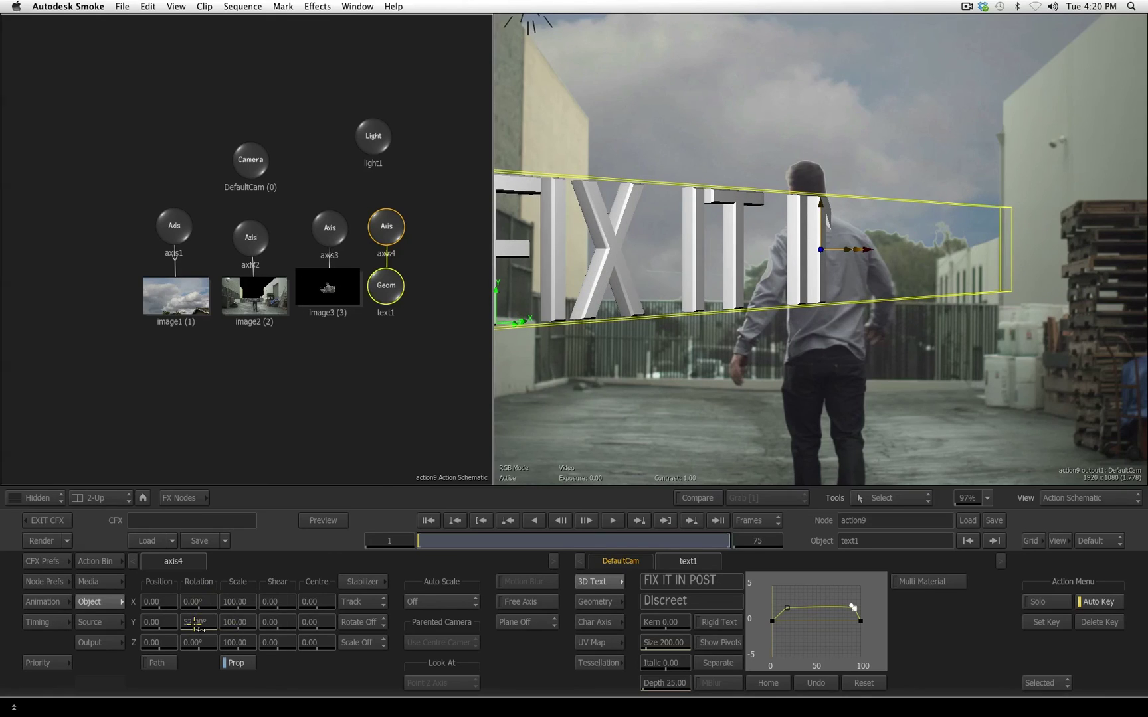
{"action": "right_click", "coordinate": [201, 619]}
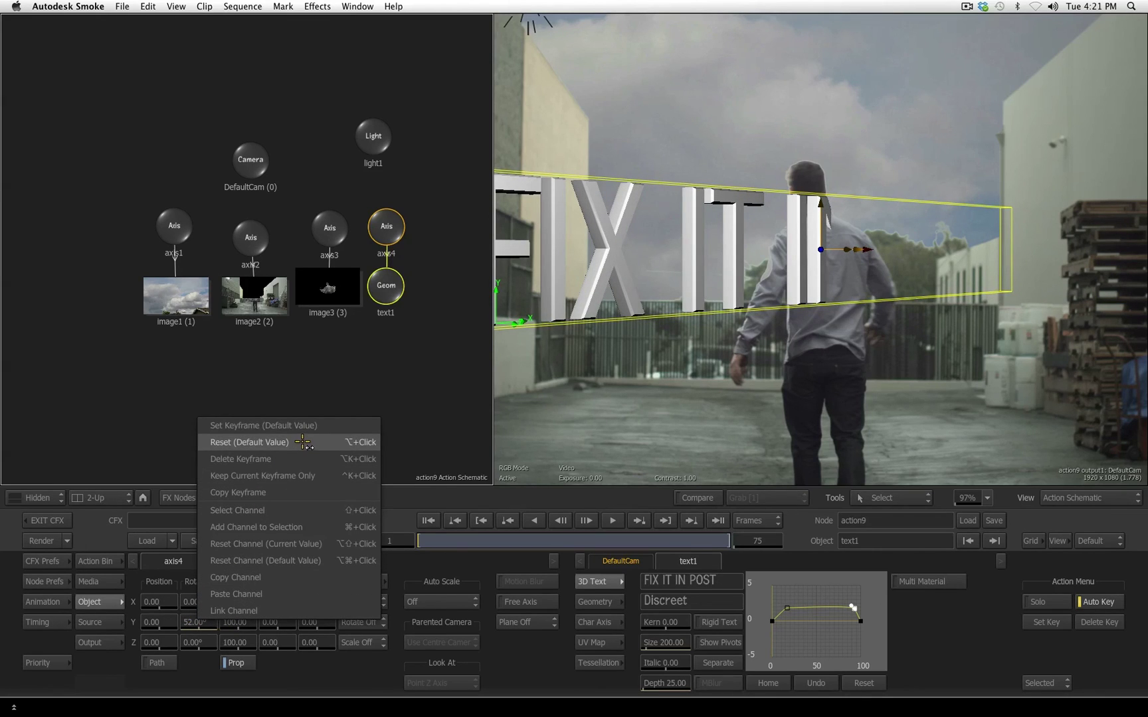
{"action": "left_click", "coordinate": [336, 442]}
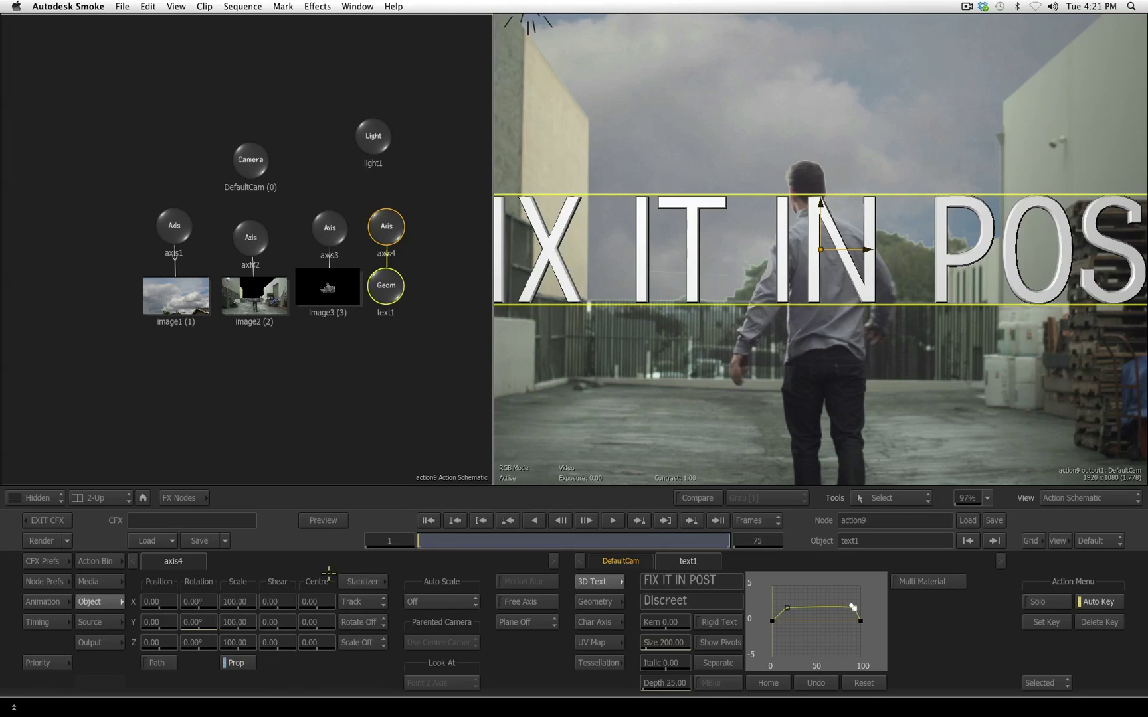